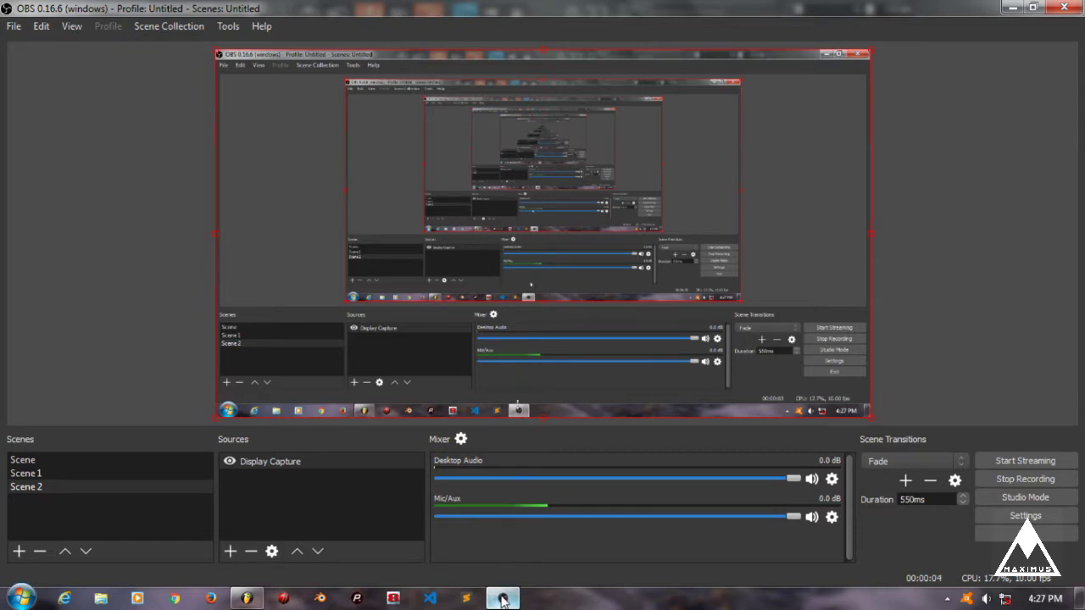
- Close the playlist and resize the channel rack so it is shorter and slightly wider
left_click(503, 599)
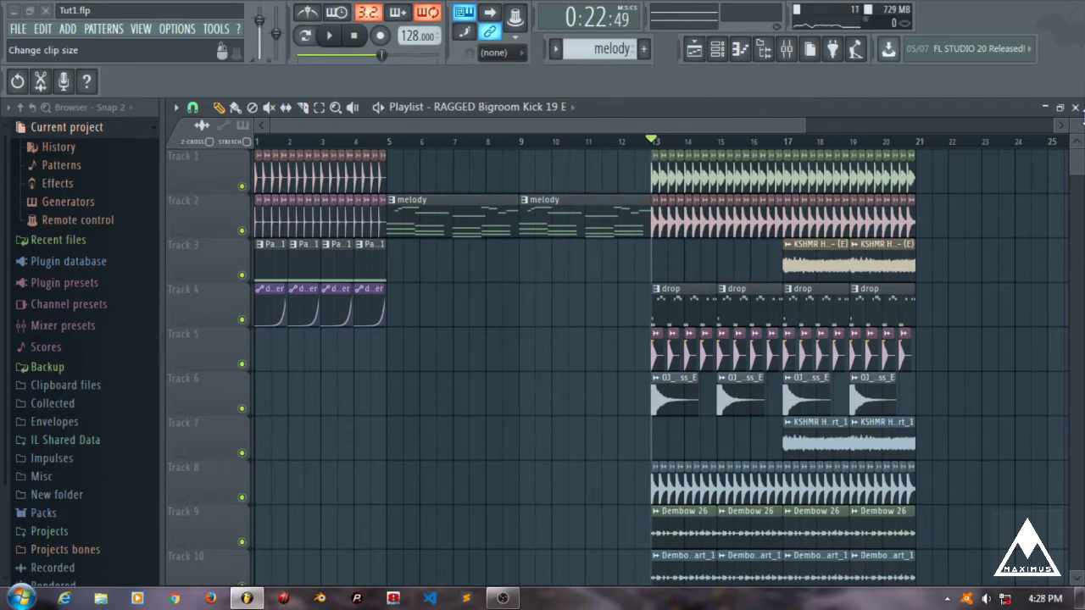
left_click(1075, 107)
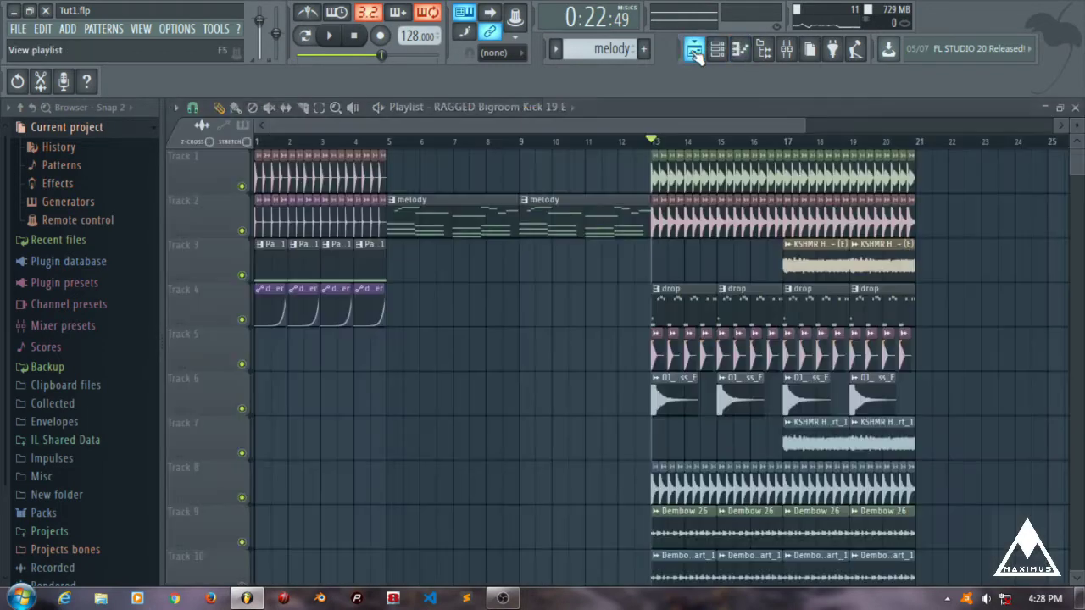
left_click(694, 49)
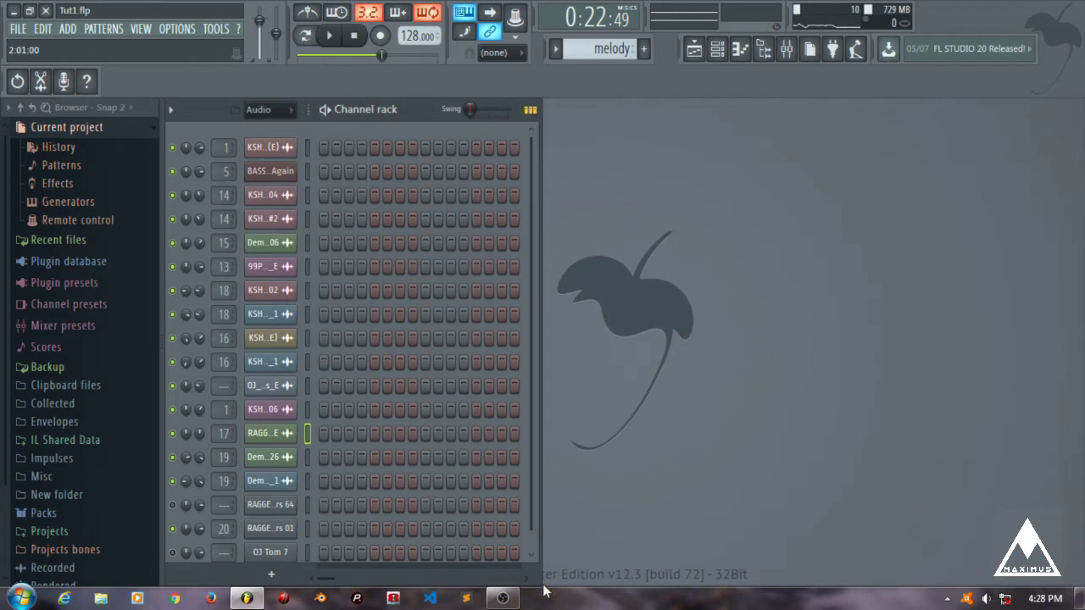
left_click_drag(545, 591, 567, 470)
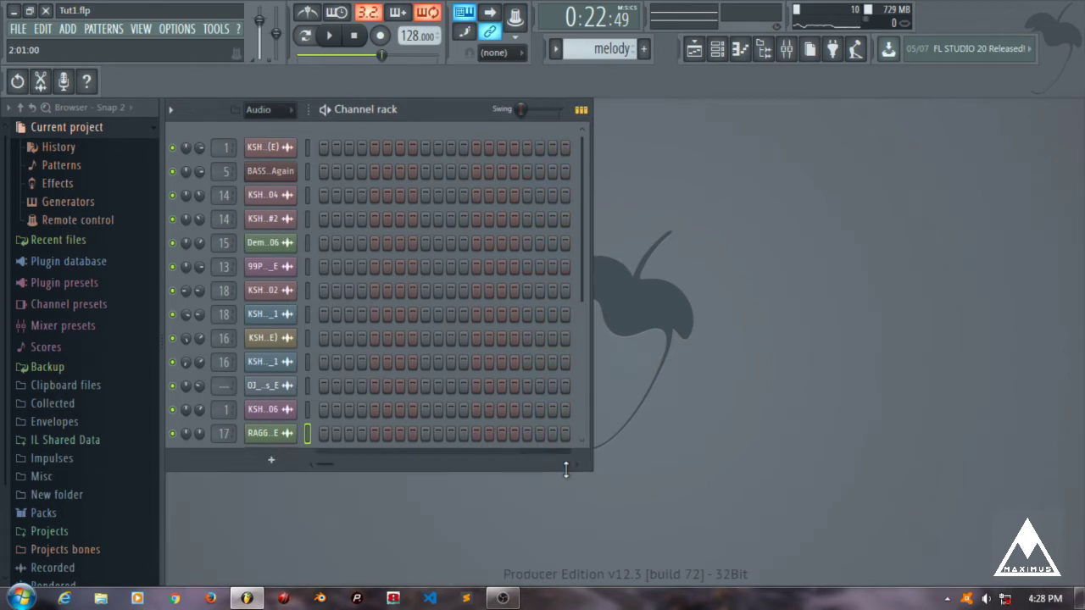
- Load Fruity Parametric EQ 2 into the first effect slot of mixer track Insert 21 and close the mixer
left_click(786, 49)
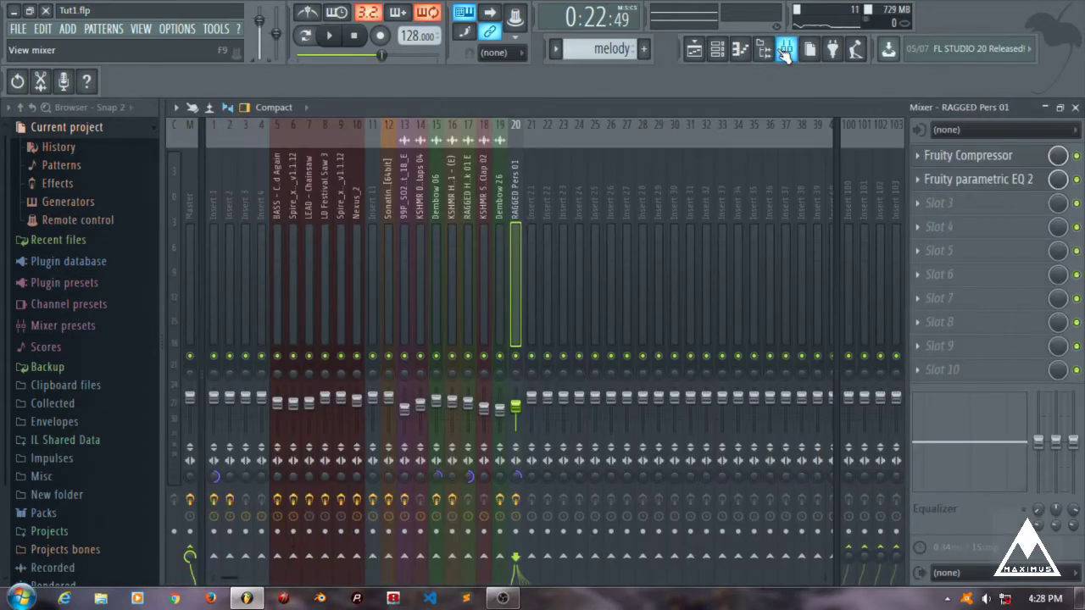
left_click(1075, 108)
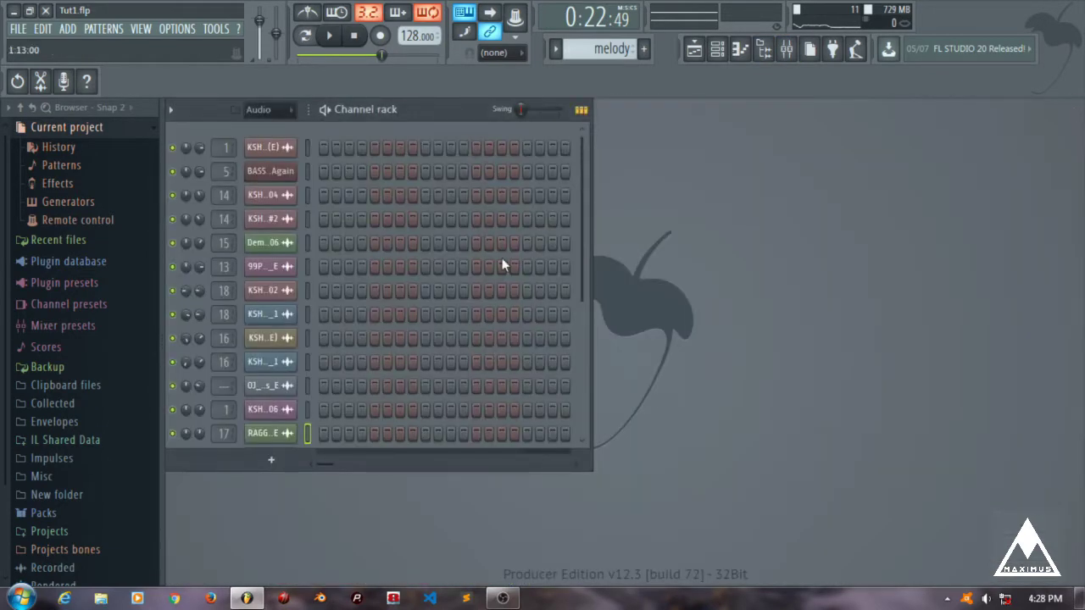
left_click(788, 51)
left_click(534, 186)
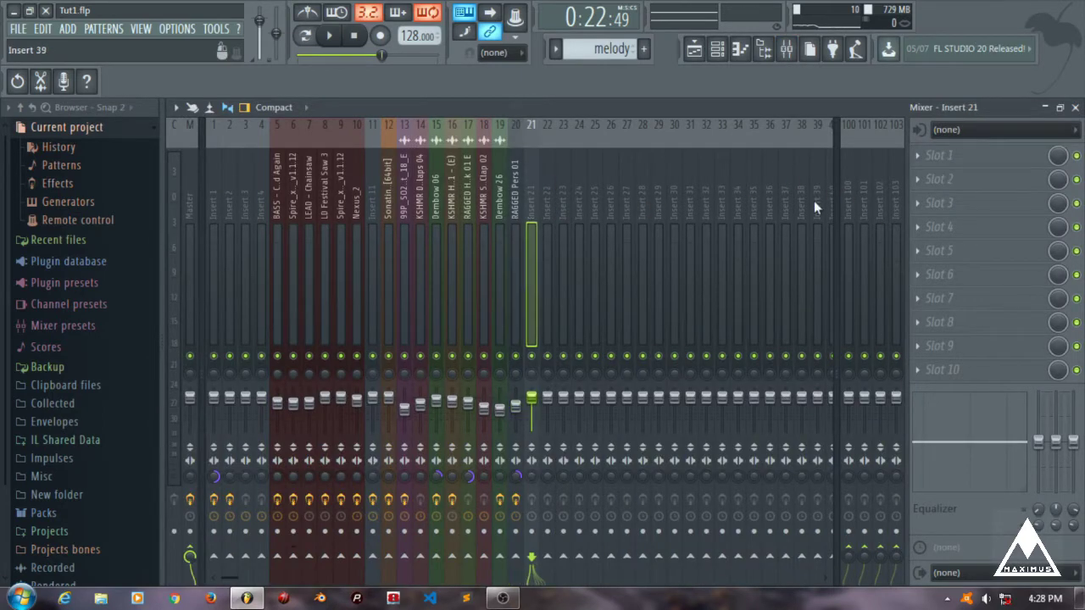
left_click(912, 158)
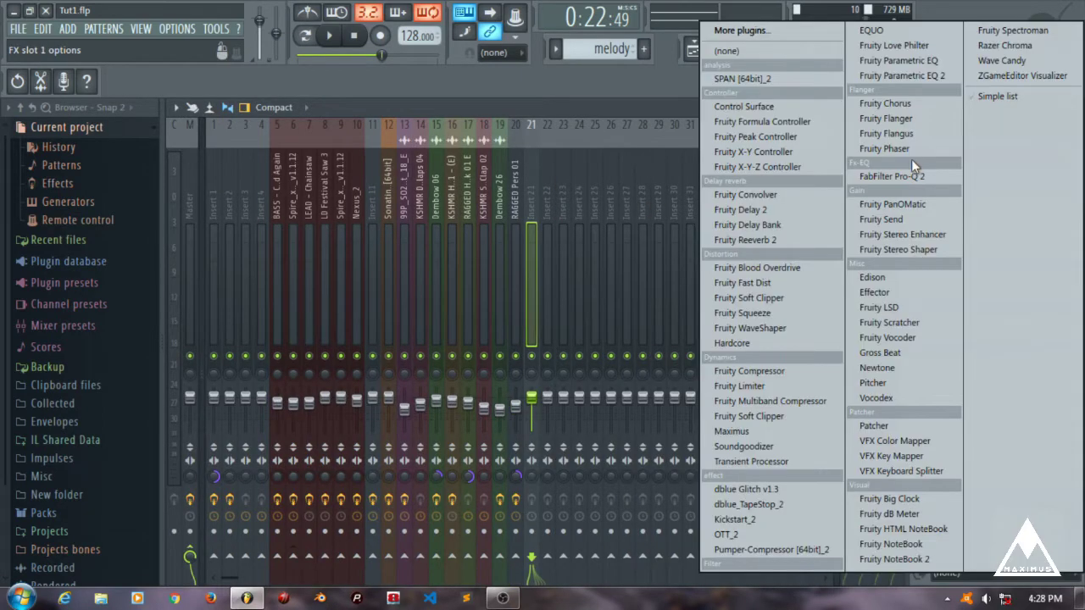
left_click(906, 76)
left_click(1077, 113)
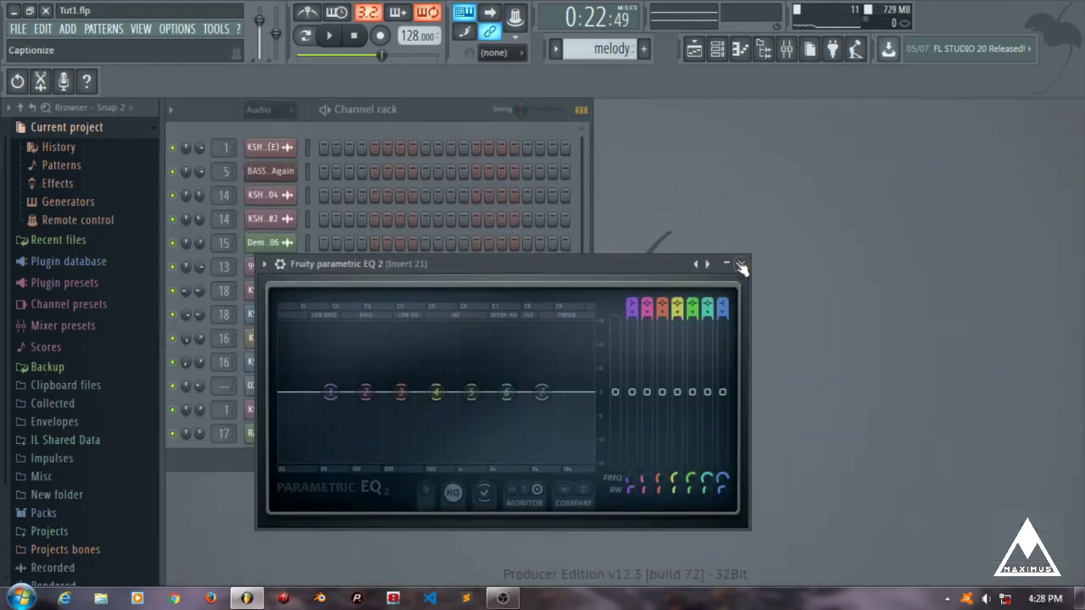
- Reposition the Insert 21 equalizer window toward the upper middle of the workspace and grab its band 1
left_click_drag(387, 266, 482, 178)
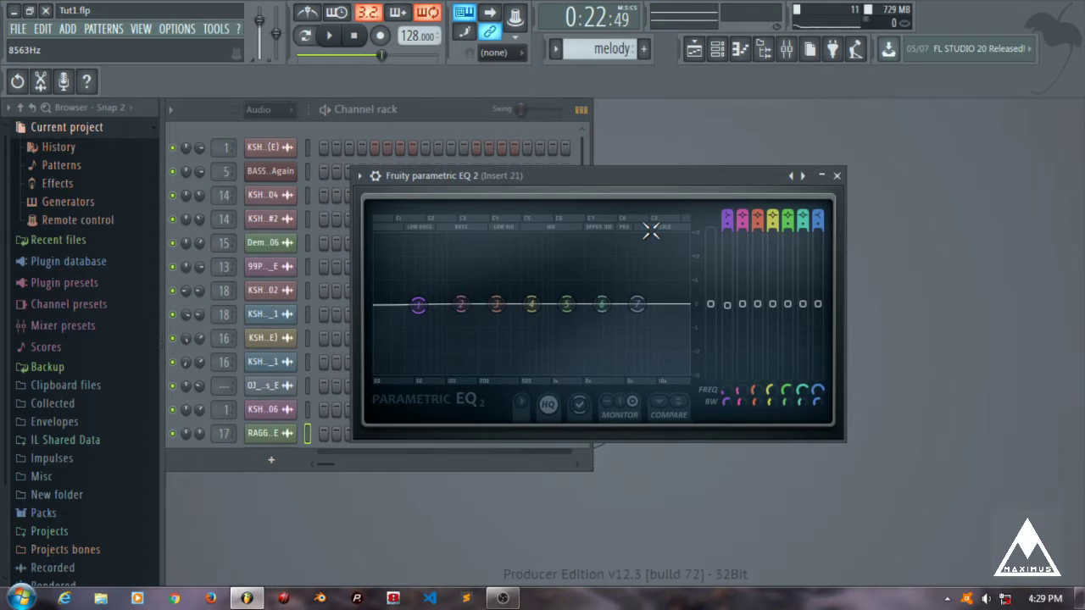
left_click_drag(569, 178, 584, 161)
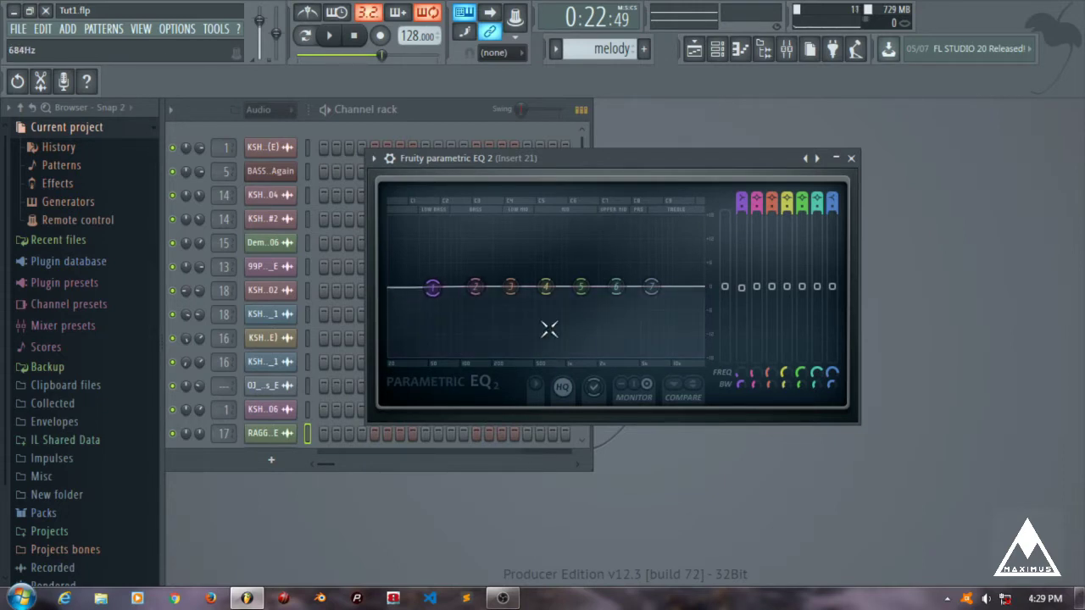
mouse_move(432, 288)
left_mouse_down()
mouse_move(431, 300)
mouse_move(432, 288)
left_mouse_up()
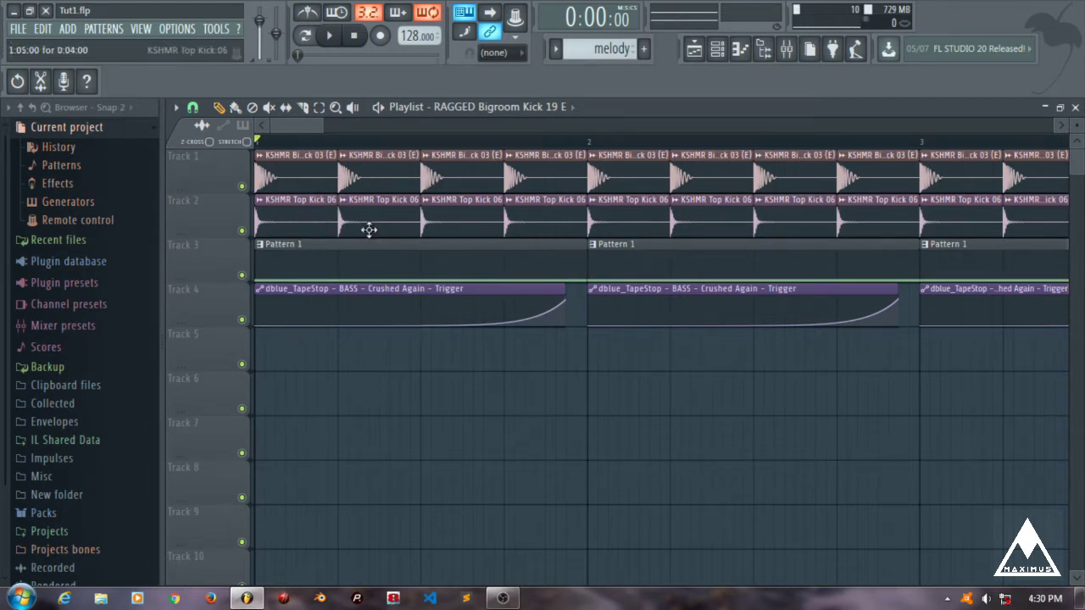
- Solo Track 1 with the big kick clips in the playlist and briefly check the mixer
scroll(386, 224, "down", 4)
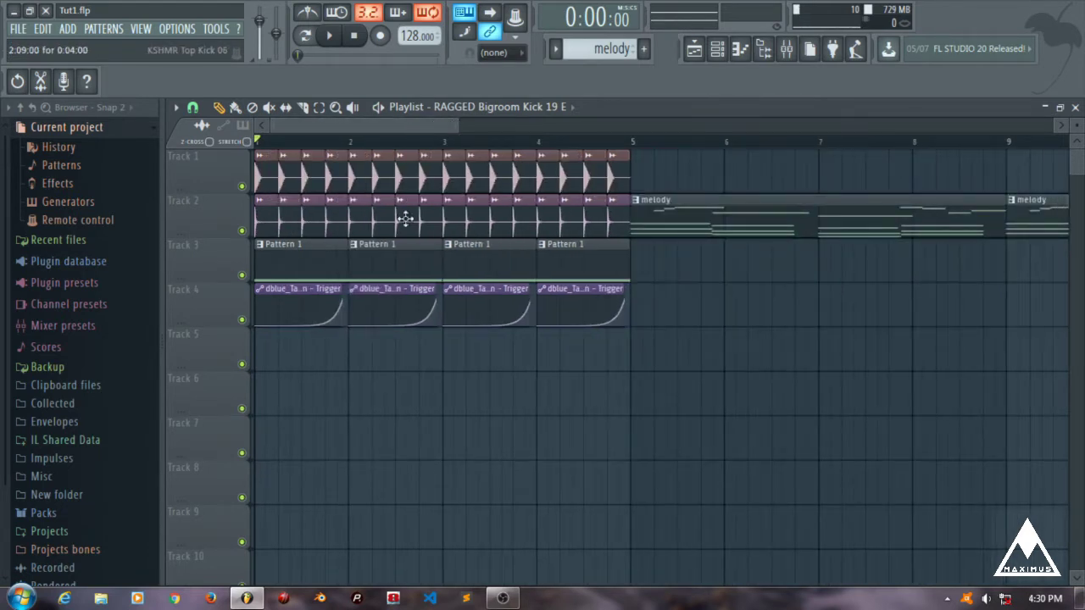
right_click(241, 185)
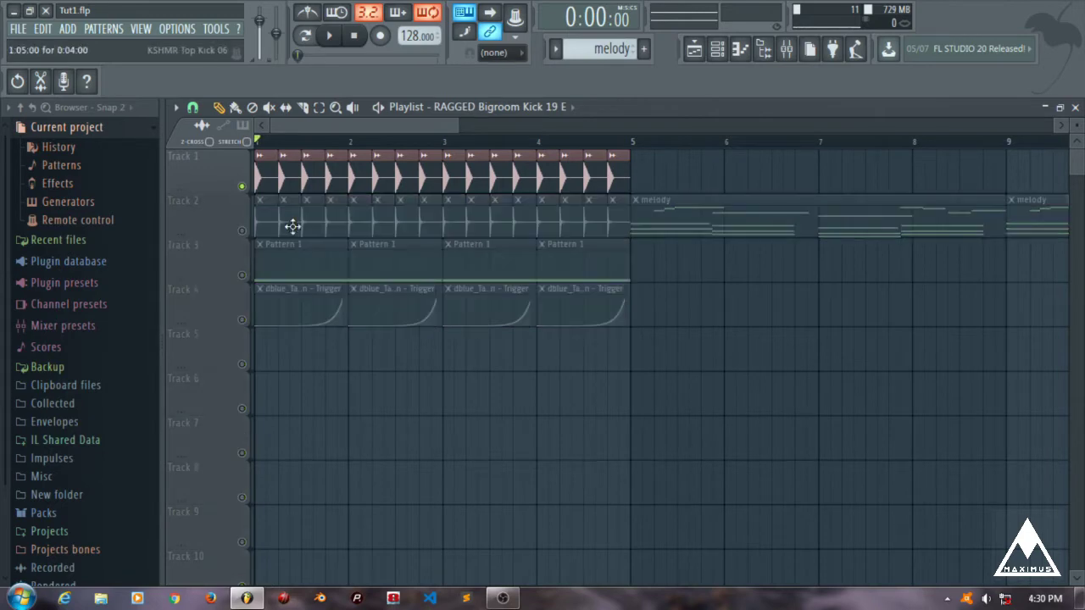
left_click(787, 54)
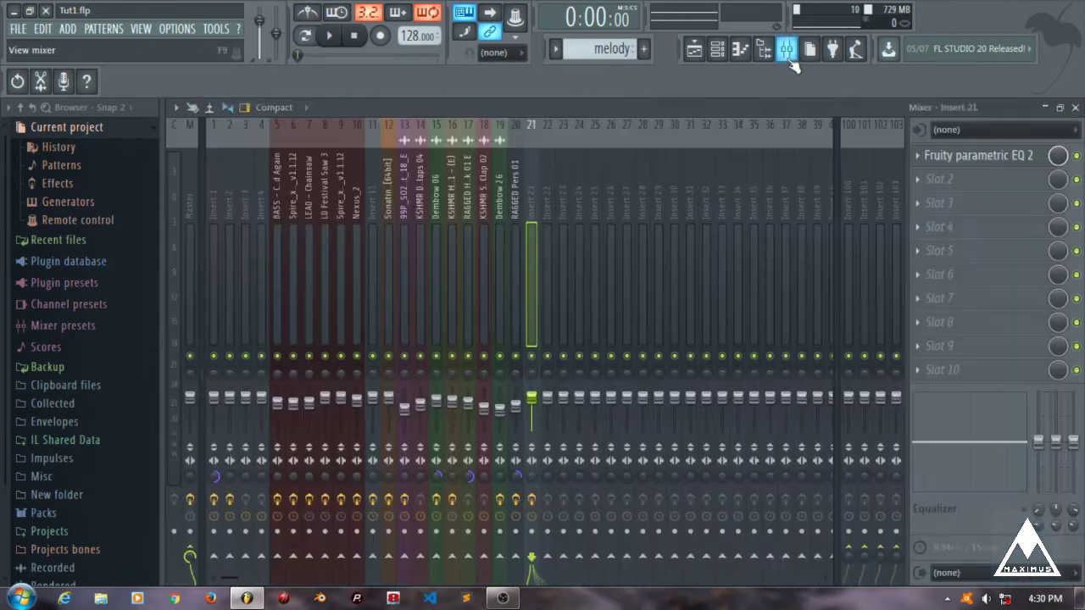
left_click(1075, 107)
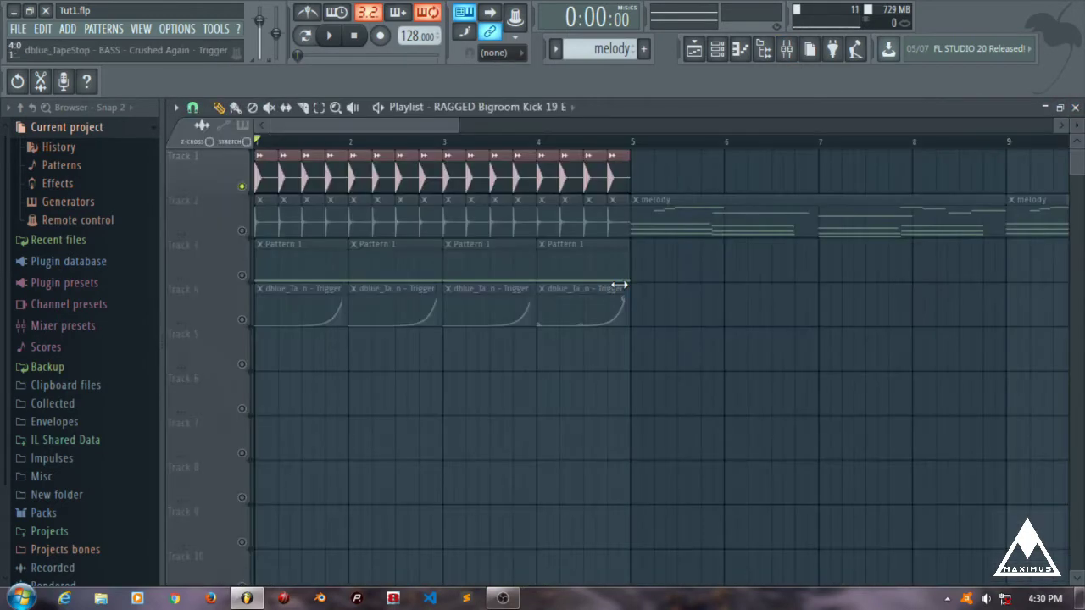
- Select the KSHMR Big Kick clip, open Fruity parametric EQ 2 on Insert 1, and play the kick through it
left_click(277, 169)
left_click(764, 196)
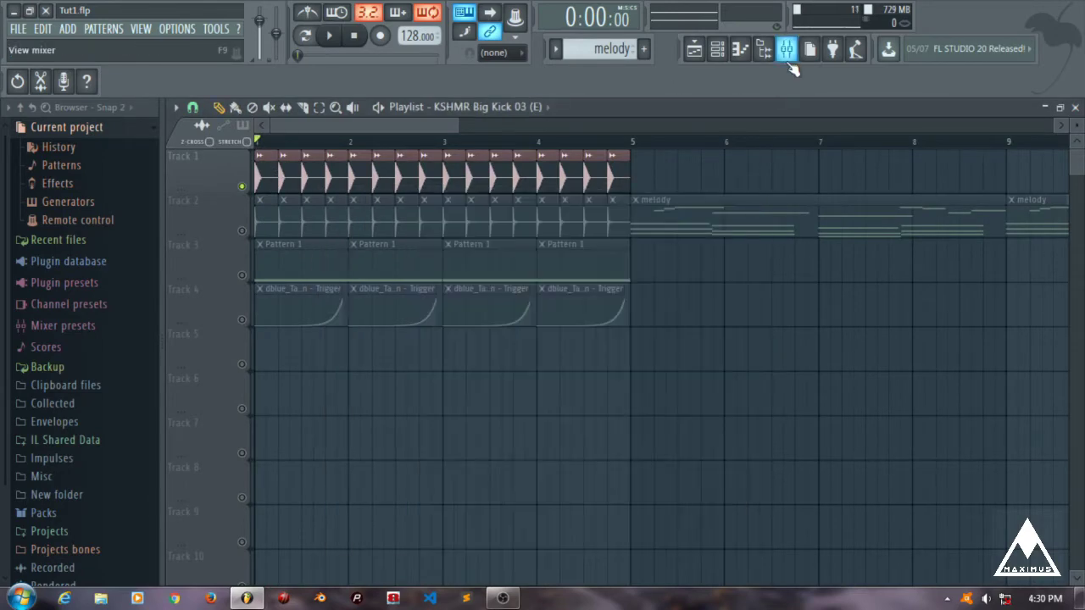
left_click(786, 51)
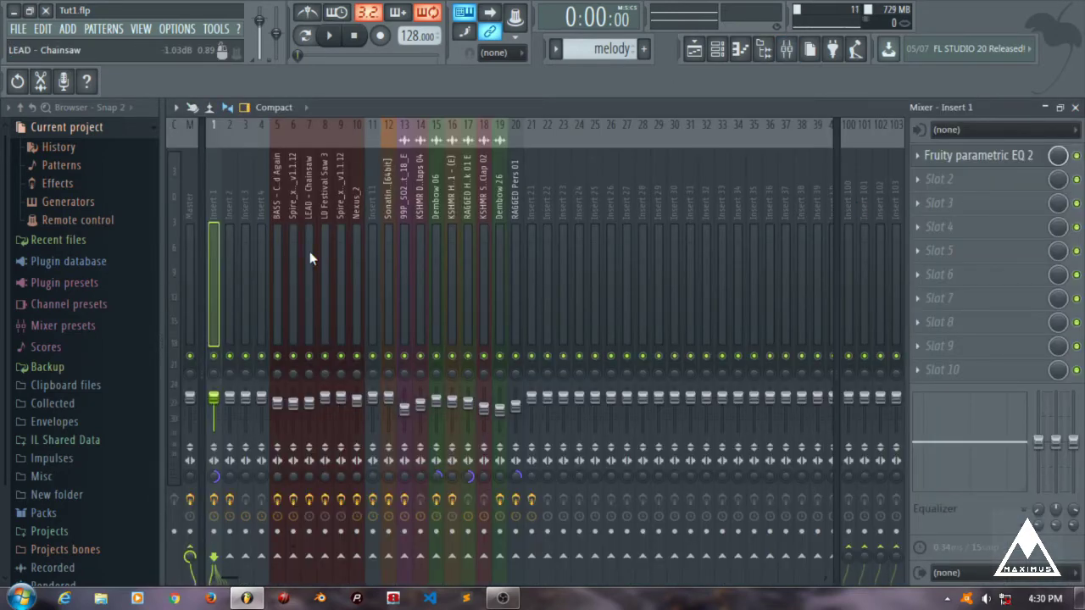
left_click(975, 155)
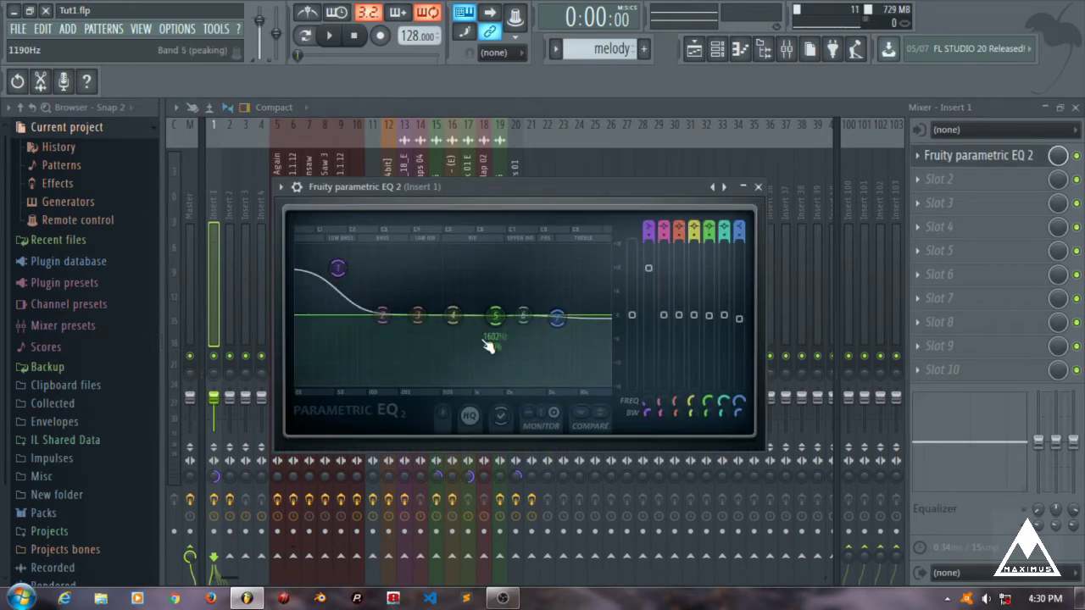
left_click(758, 187)
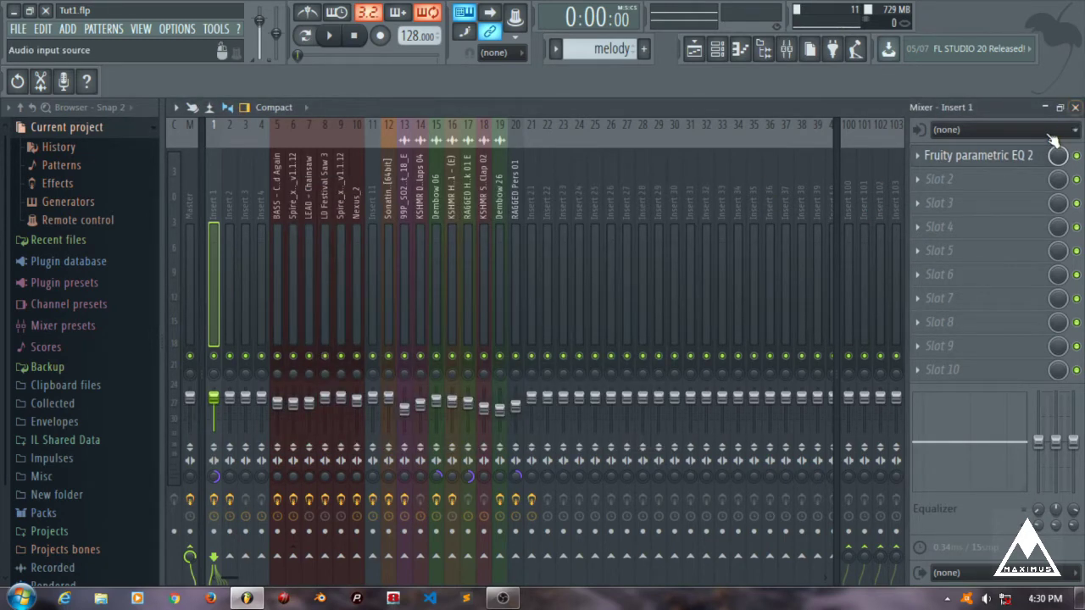
left_click(1031, 155)
left_click(1075, 108)
key("space")
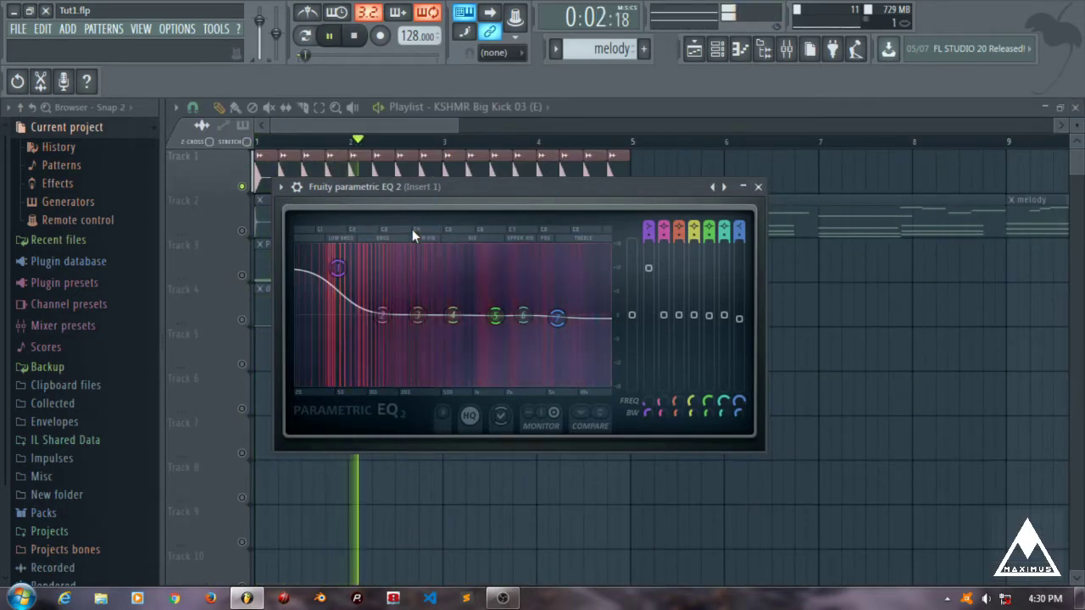
key("space")
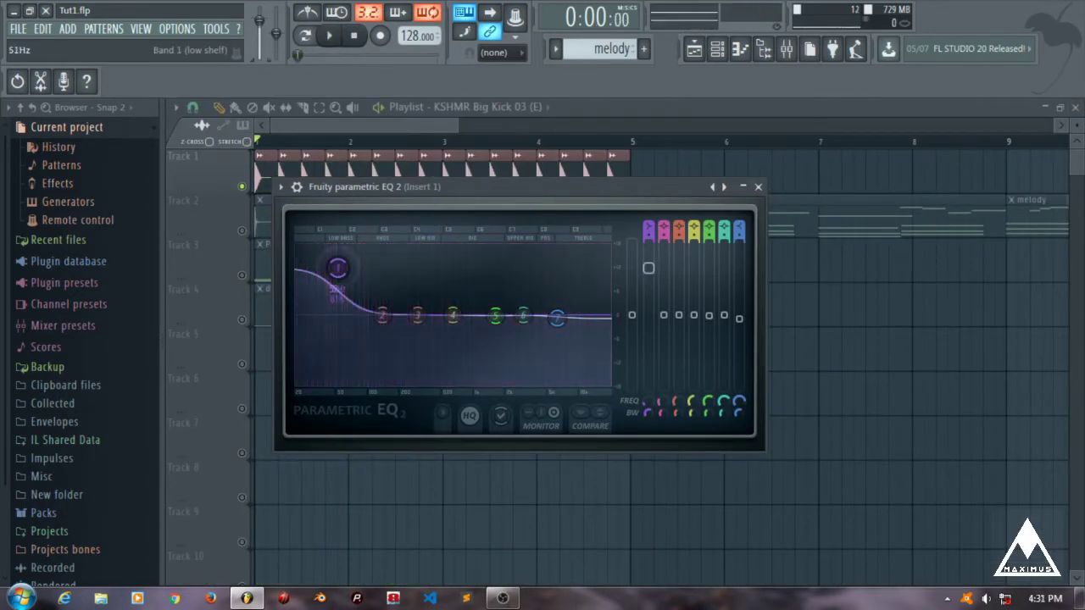
- Flatten band 1 of the kick's equalizer, and raise it again as a low-shelf boost in the low bass range
left_click_drag(344, 282, 330, 317)
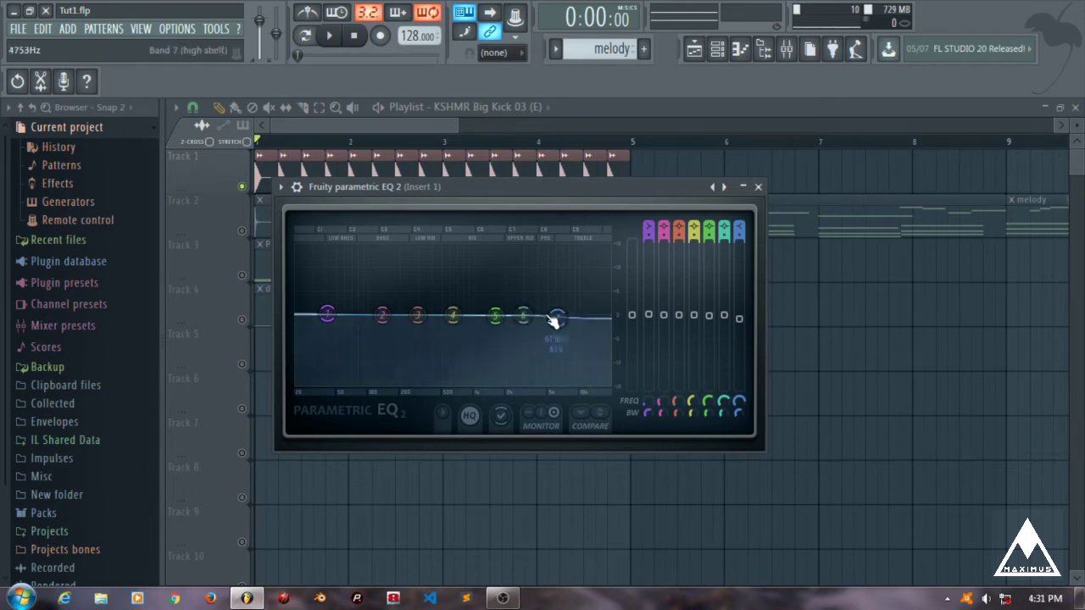
left_click_drag(327, 317, 315, 274)
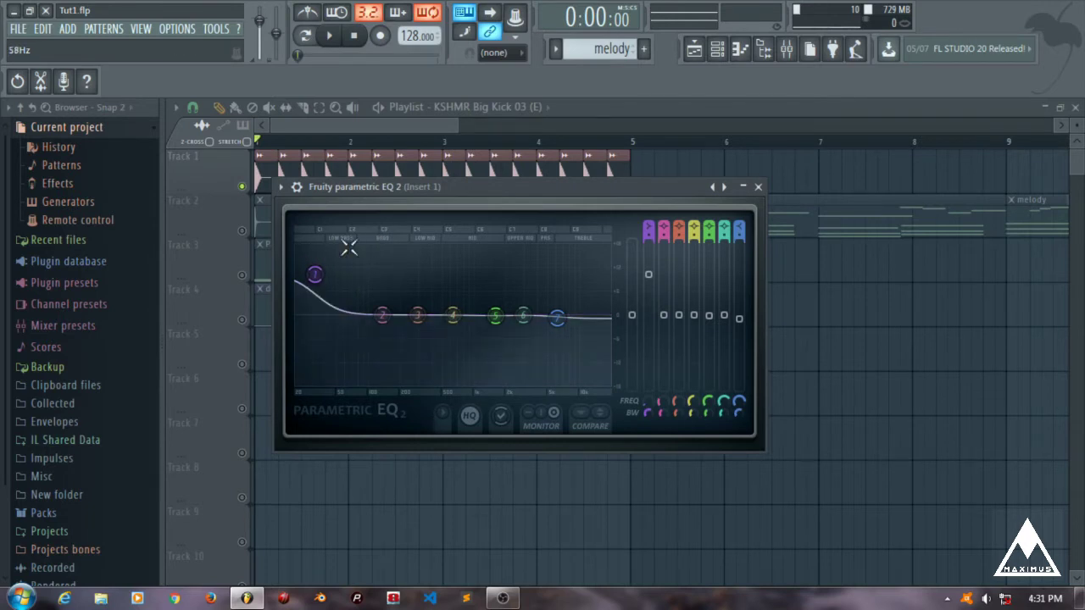
mouse_move(314, 272)
left_mouse_down()
mouse_move(330, 271)
mouse_move(308, 278)
mouse_move(313, 262)
mouse_move(320, 273)
left_mouse_up()
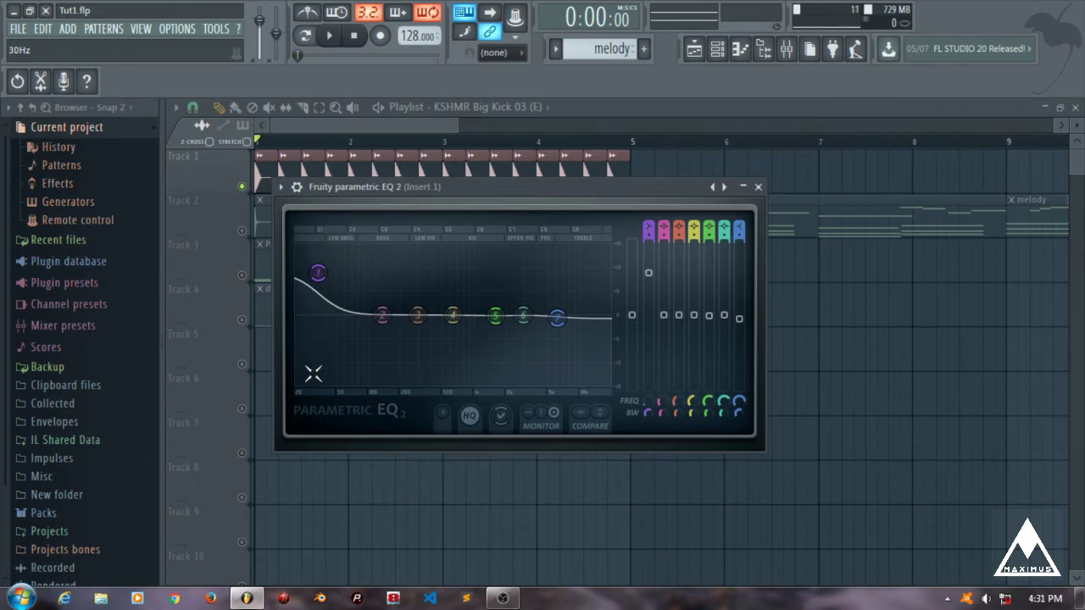
mouse_move(318, 272)
left_mouse_down()
mouse_move(322, 264)
mouse_move(324, 327)
mouse_move(317, 269)
mouse_move(329, 268)
mouse_move(329, 318)
mouse_move(337, 312)
mouse_move(328, 310)
mouse_move(329, 270)
left_mouse_up()
- Play the soloed kick repeatedly to audition the low-shelf boost in the equalizer's spectrum
key("space")
key("space")
key("space")
key("space")
key("space")
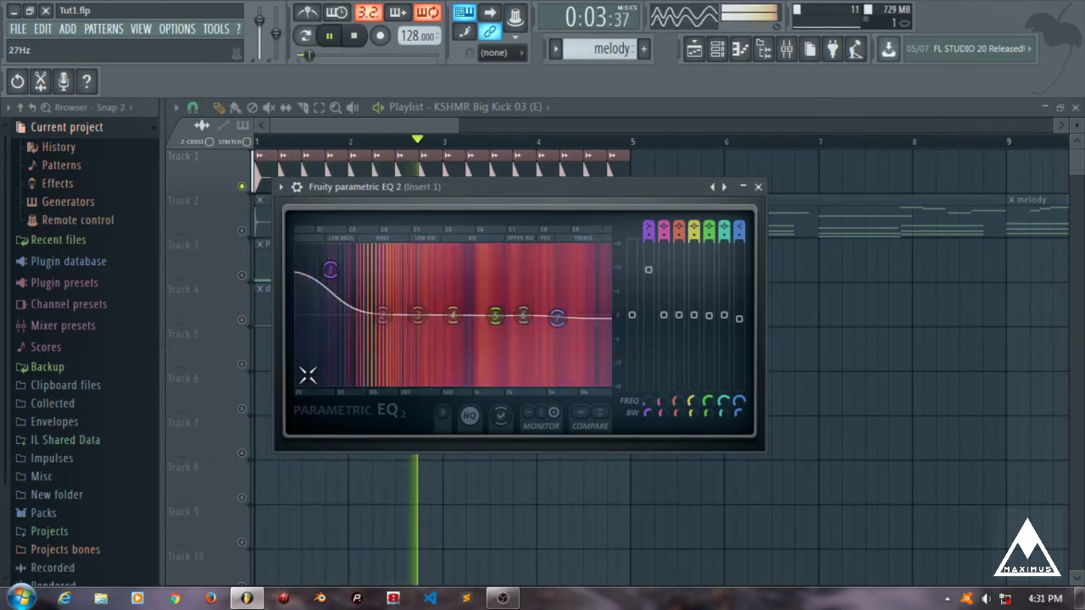
key("space")
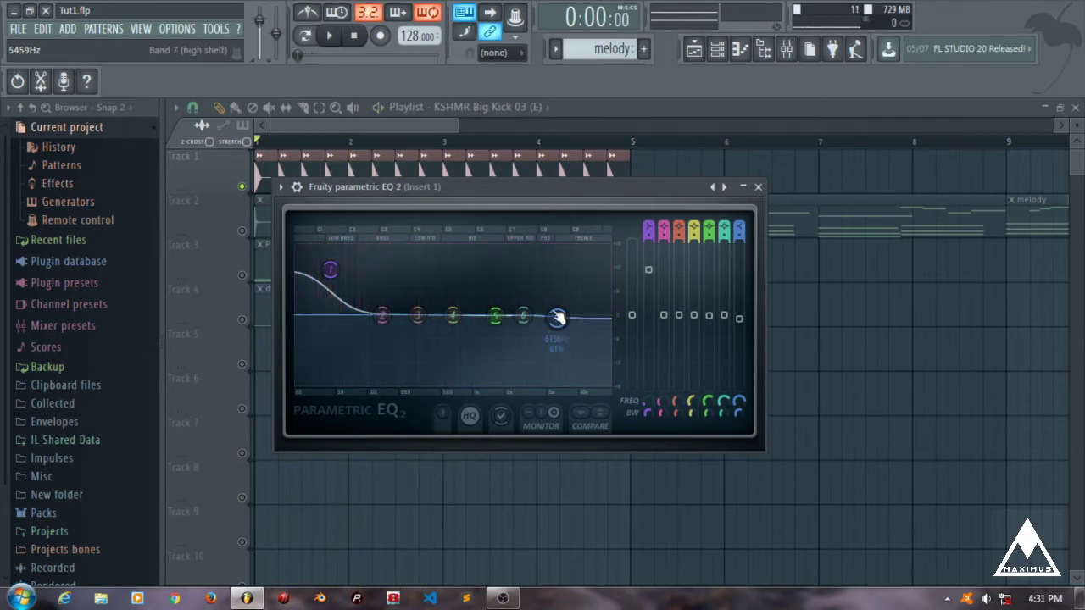
- Shift high-shelf band 7 to about 6586 Hz with a slight cut while auditioning the kick, and close the equalizer
key("space")
key("space")
left_click_drag(559, 319, 563, 312)
key("space")
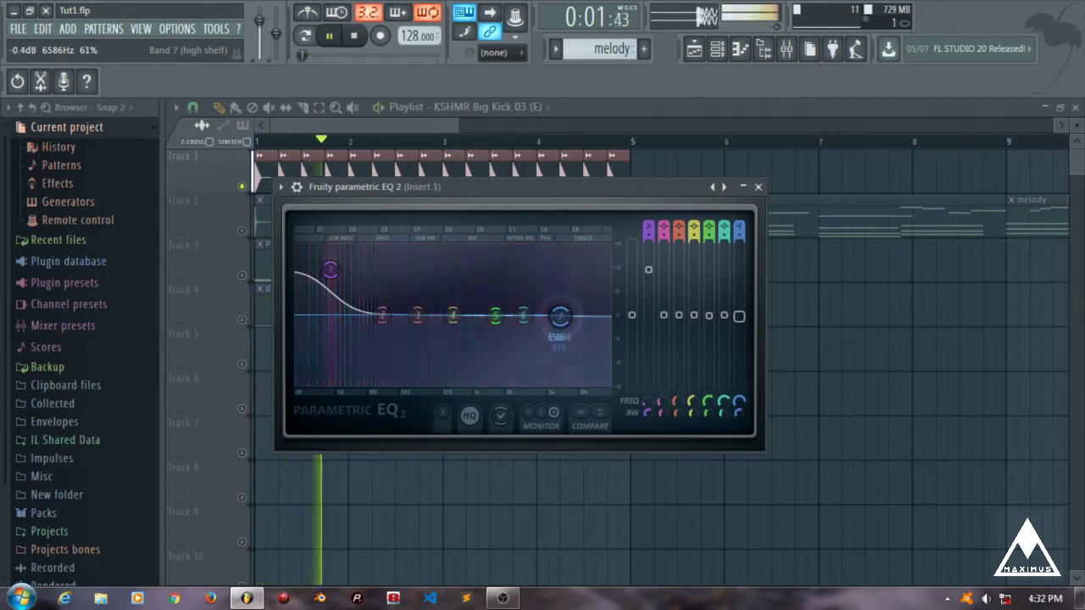
key("space")
left_click_drag(559, 314, 561, 319)
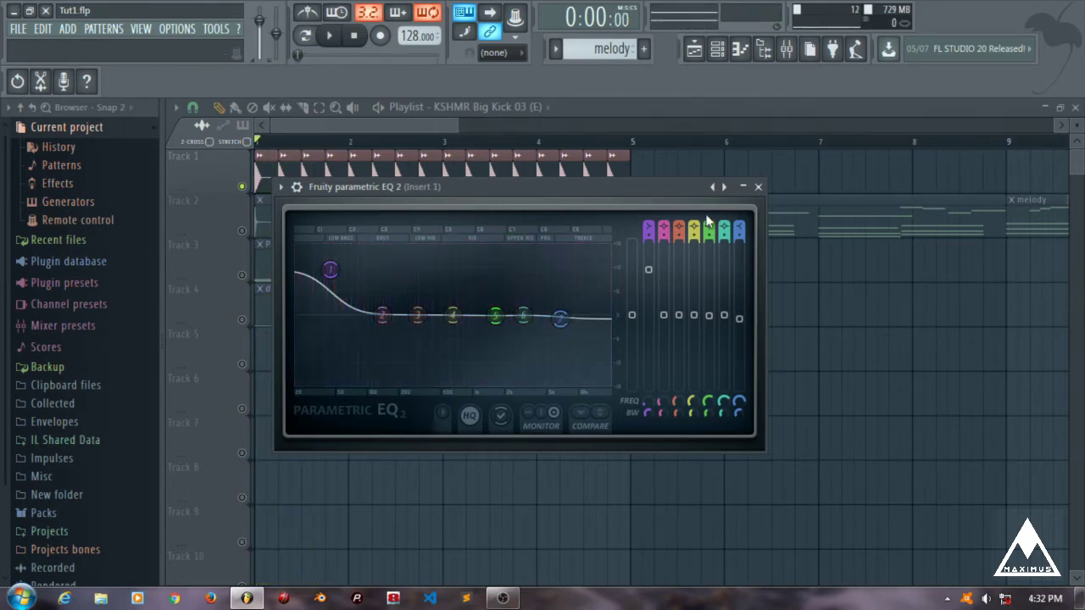
left_click(758, 186)
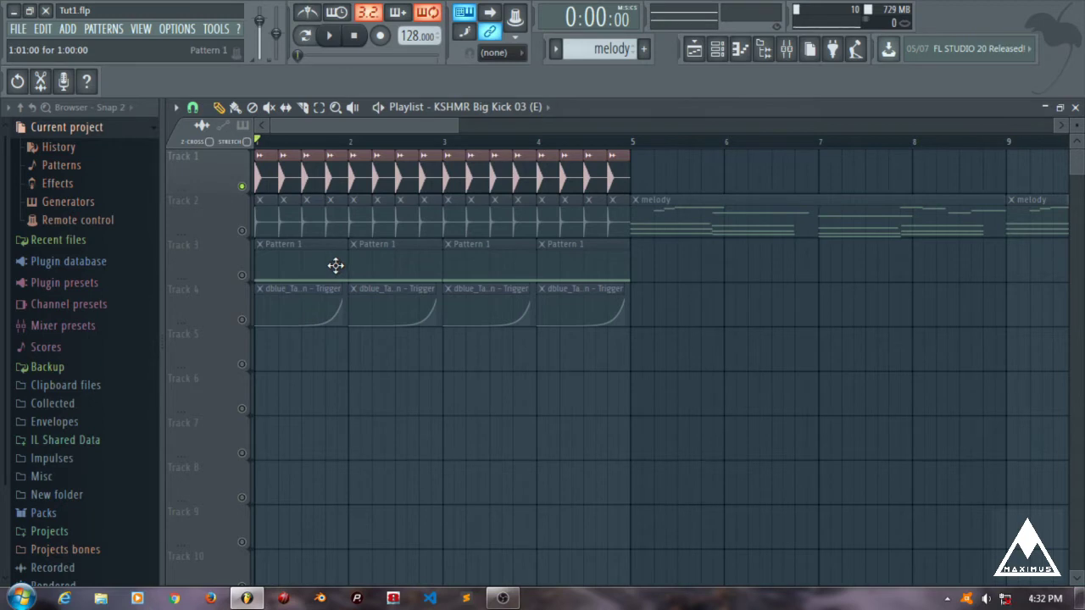
- Unmute Track 2 and preview the KSHMR Top Kick 06 sample in its channel settings
left_click(243, 231)
double_click(264, 221)
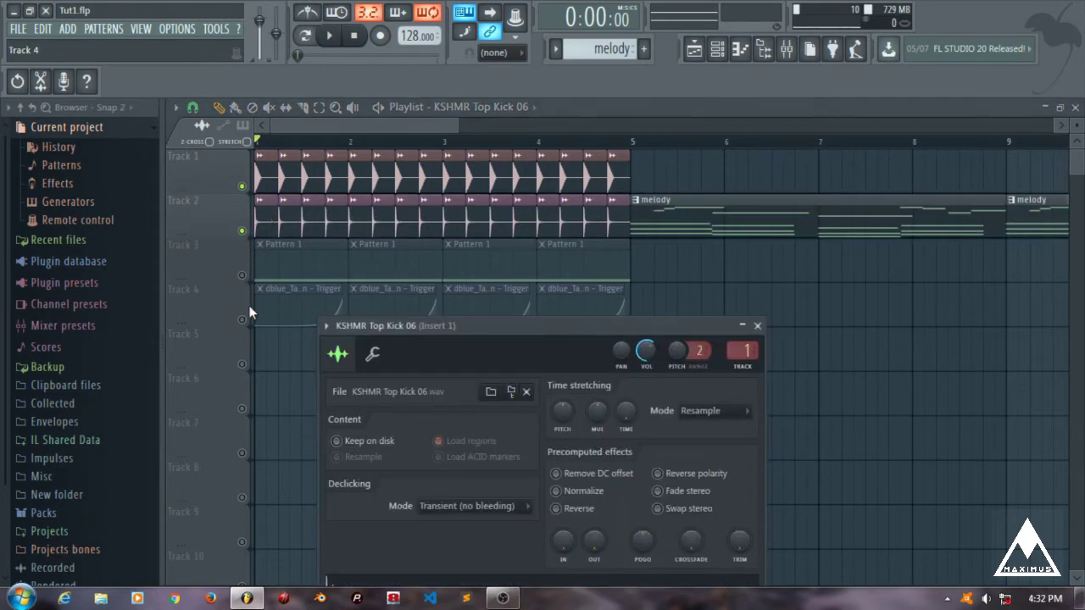
left_click_drag(537, 330, 577, 206)
left_click(554, 513)
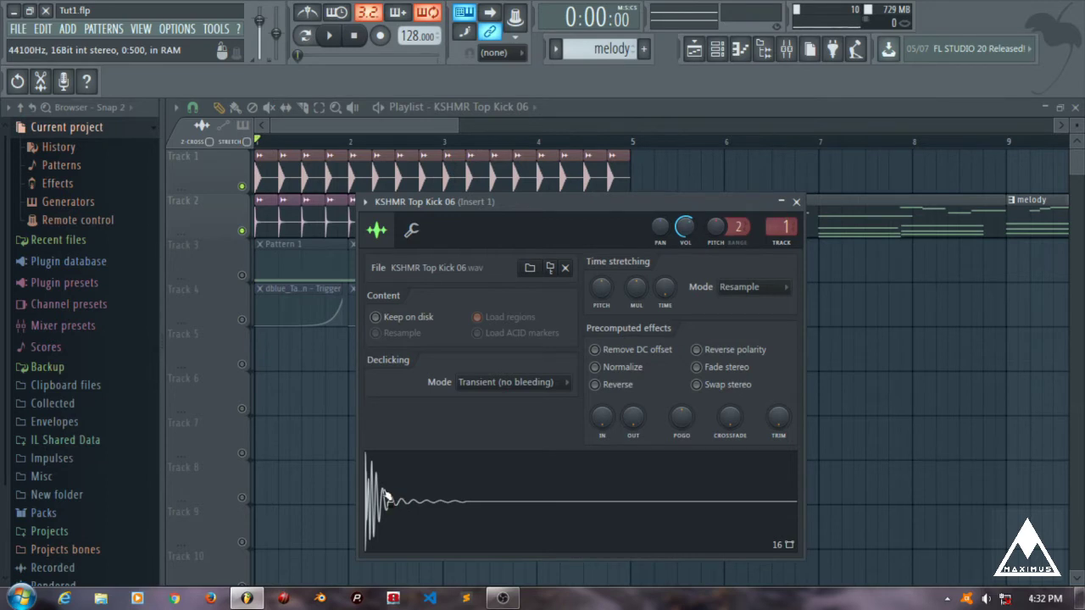
left_click(796, 203)
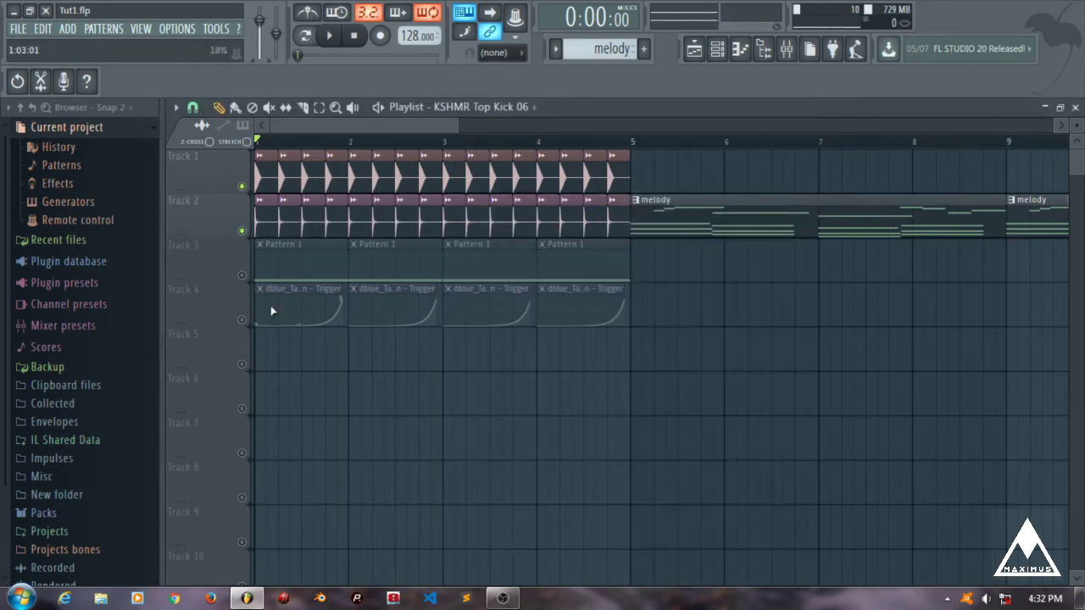
- Unmute Track 3, mute Tracks 1 and 2 so only Pattern 1 is active, and open the mixer
left_click(243, 277)
left_click(243, 230)
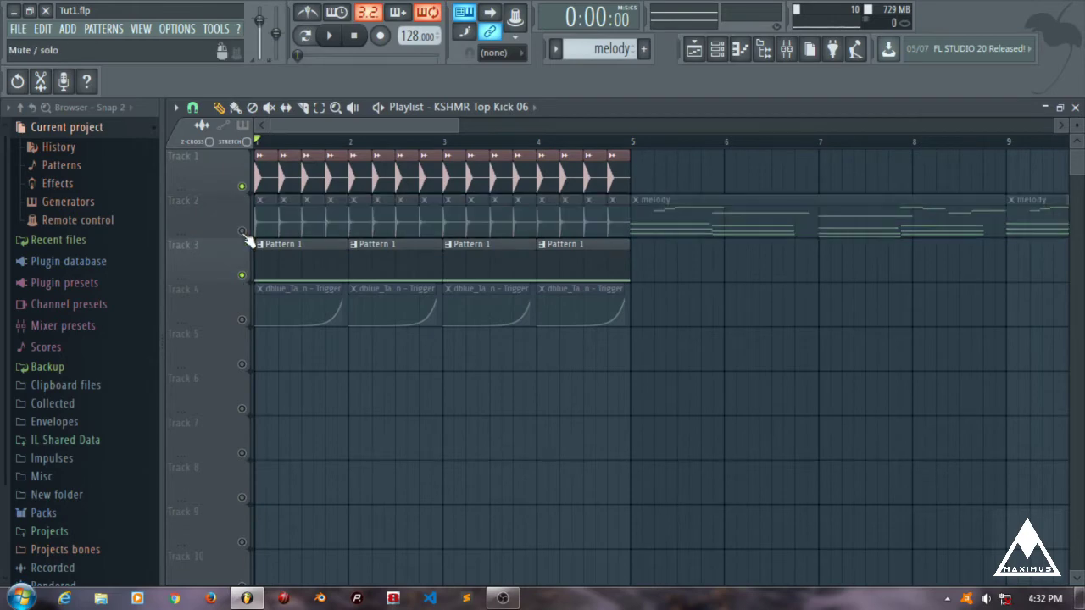
left_click(241, 186)
left_click(791, 49)
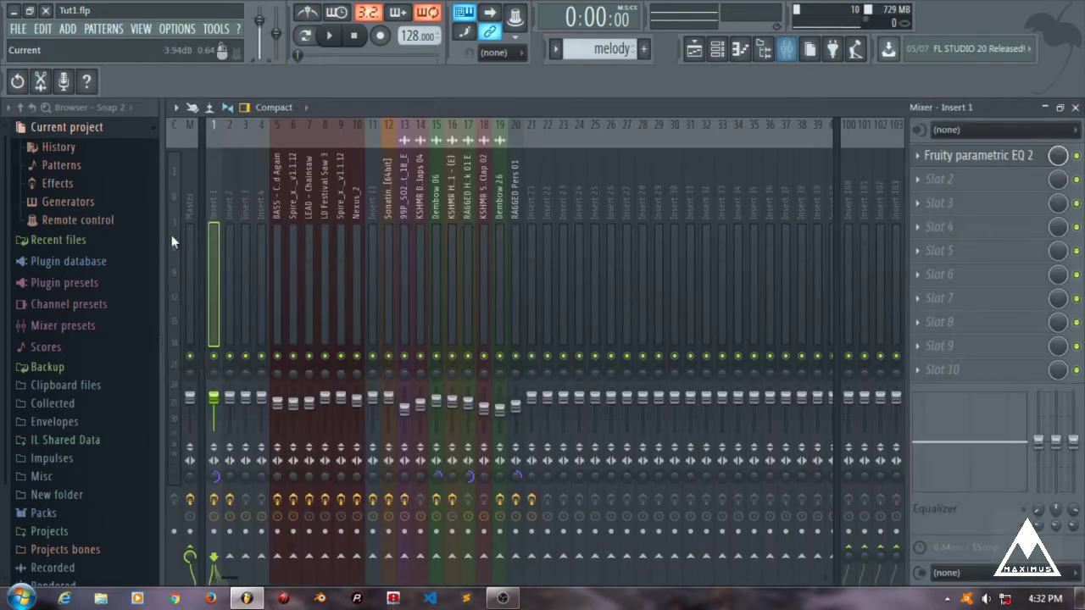
- Select the BASS - Crushed Again mixer track, bypass its three effects, close the mixer and audition the dry bass in the playlist
left_click(278, 195)
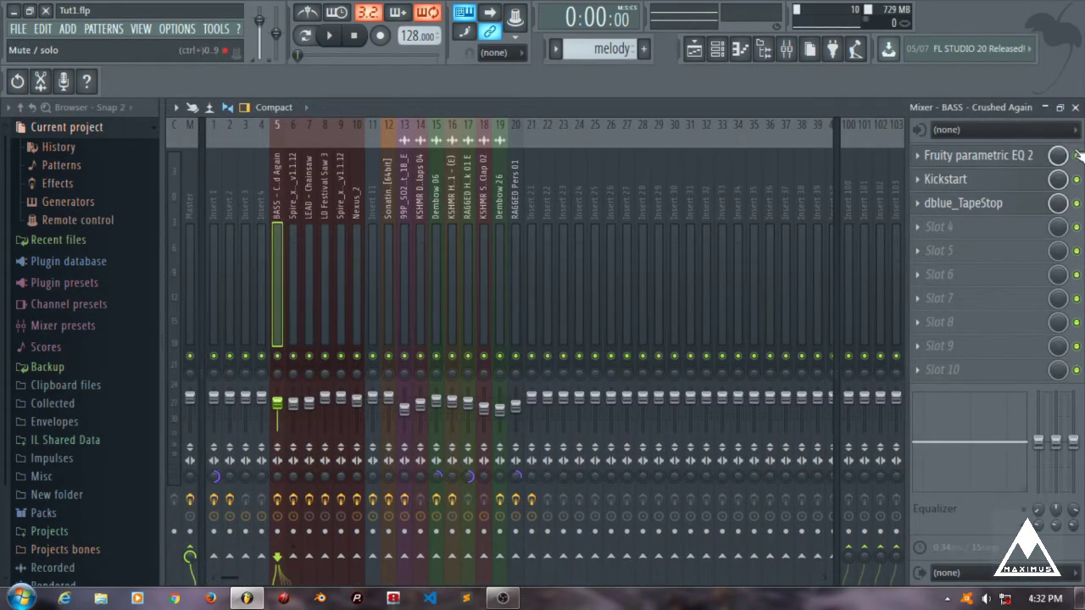
left_click(1075, 107)
key("space")
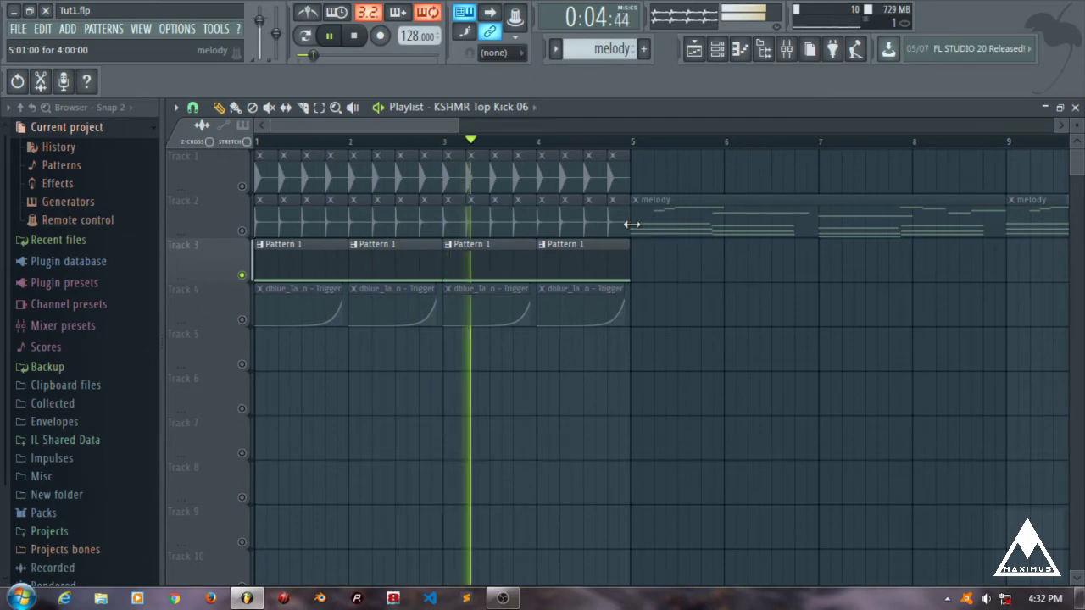
key("space")
- Flatten the bass track's Fruity Parametric EQ 2 curve by resetting band 2 and moving high-shelf band 7 onto the zero line in the treble range
left_click(787, 48)
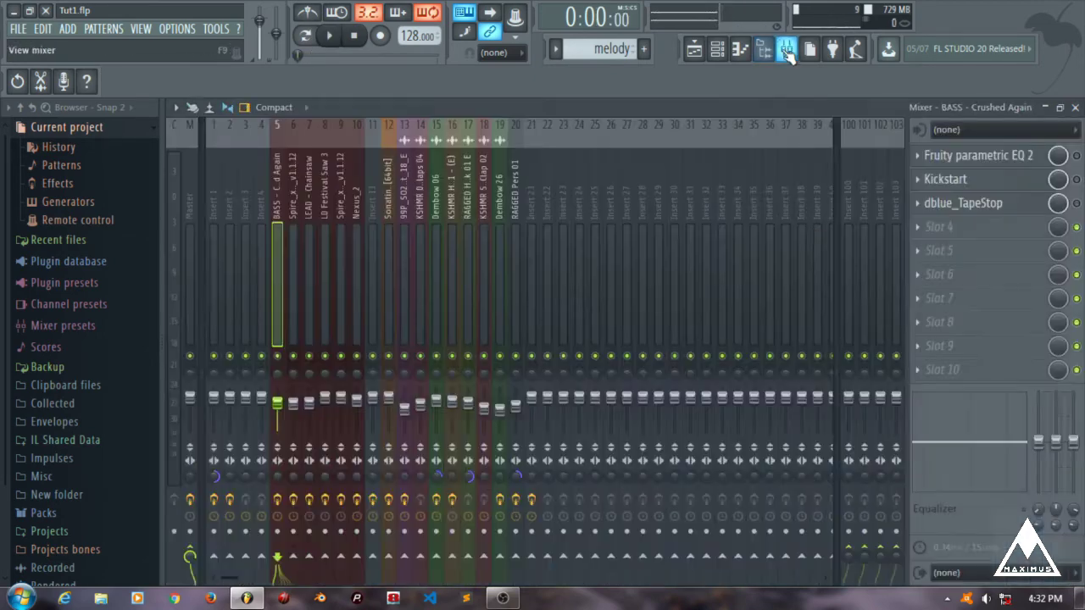
left_click(958, 155)
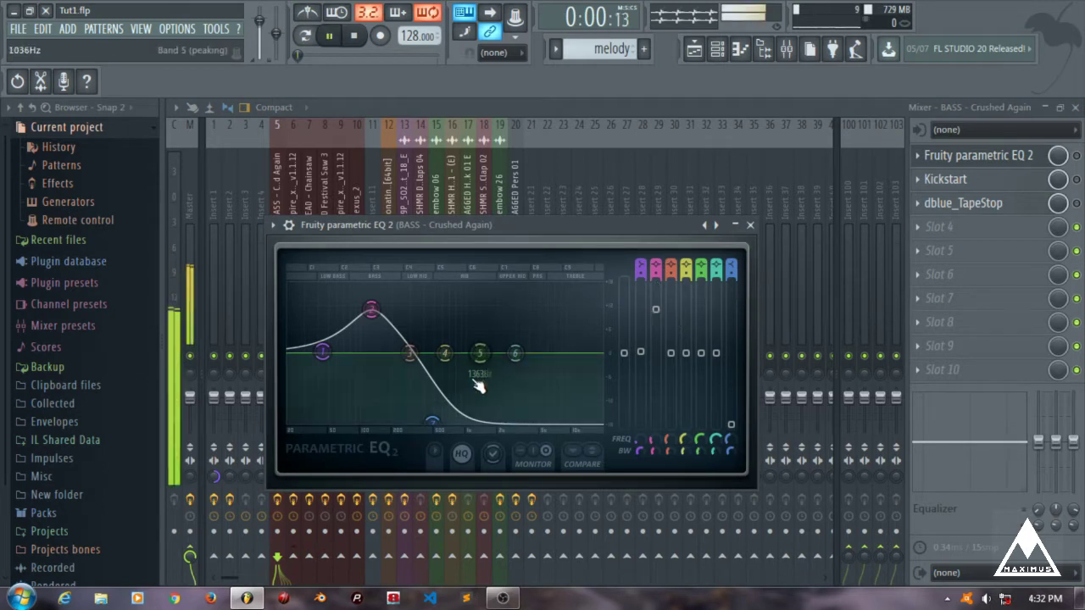
right_click(370, 320)
left_click(395, 327)
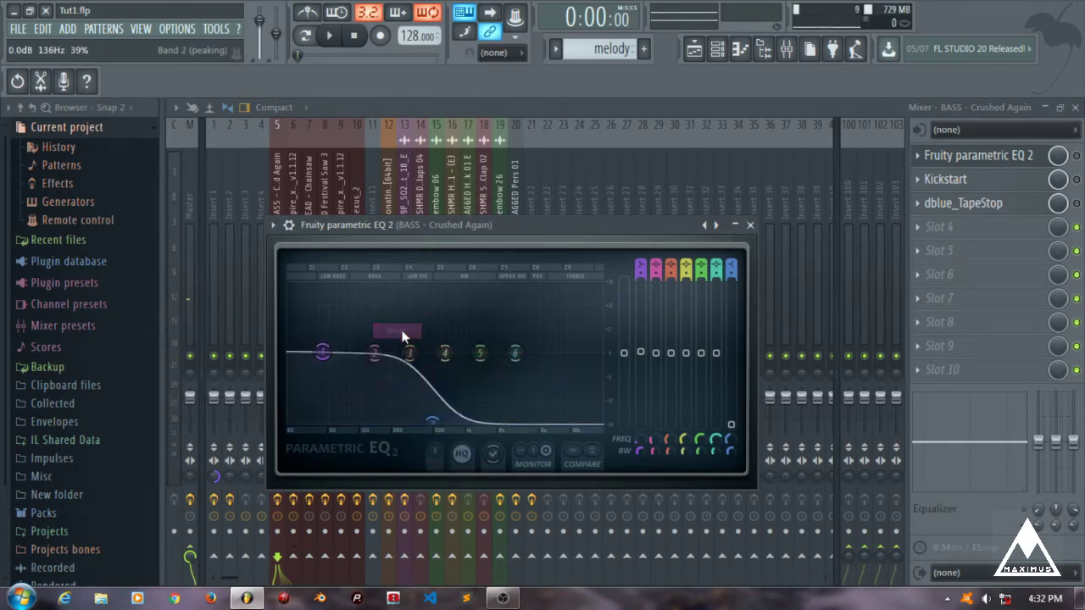
right_click(435, 423)
left_click(437, 422)
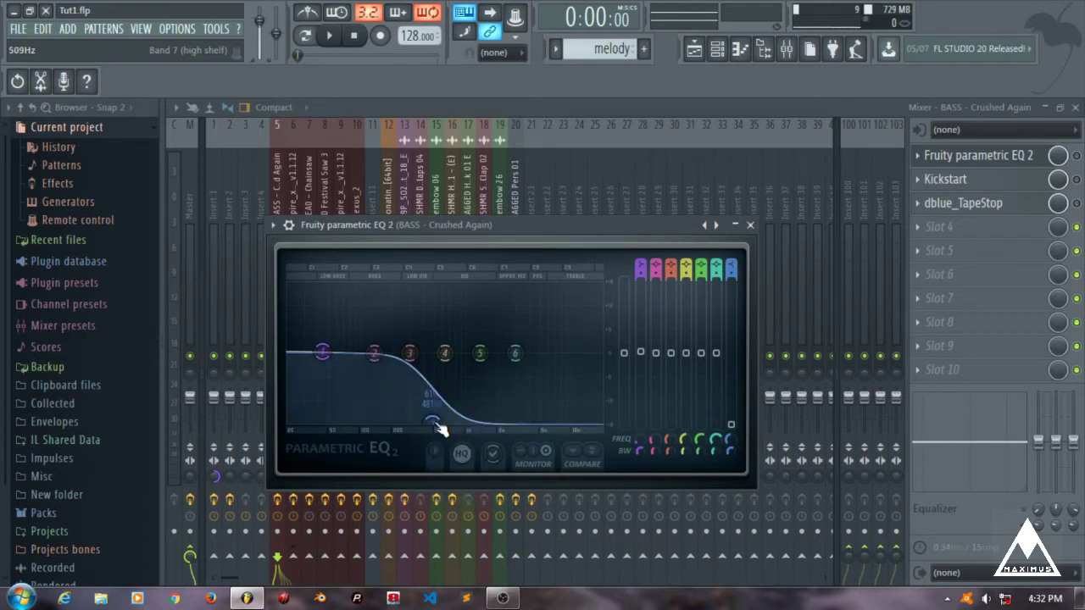
left_click_drag(435, 422, 572, 352)
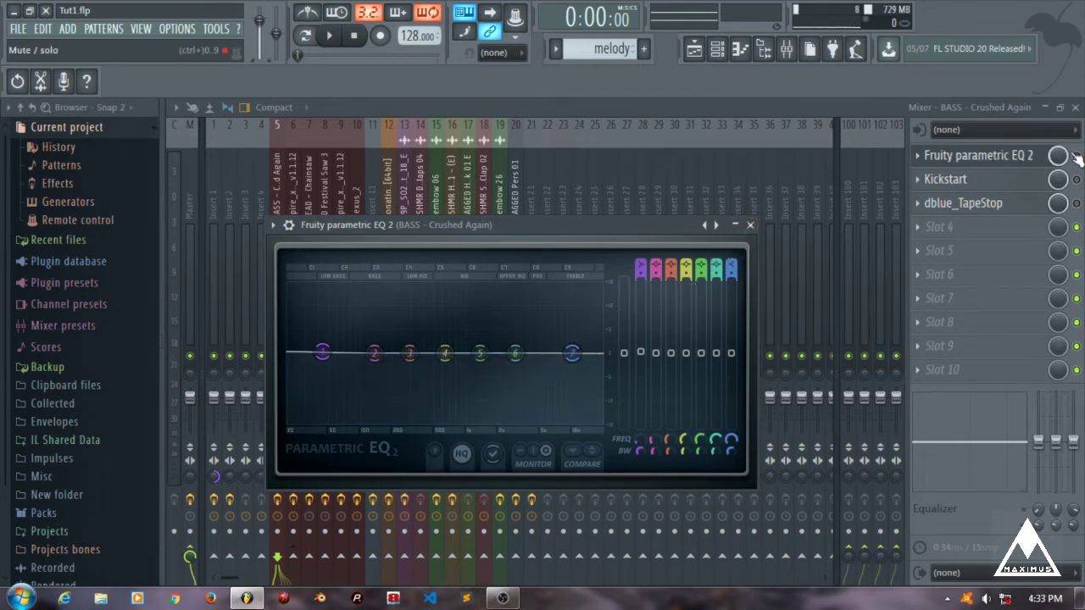
- Enable Fruity Parametric EQ 2 on the bass track and play the bass to view its spectrum in the equalizer
left_click(1000, 157)
key("space")
left_click(1000, 161)
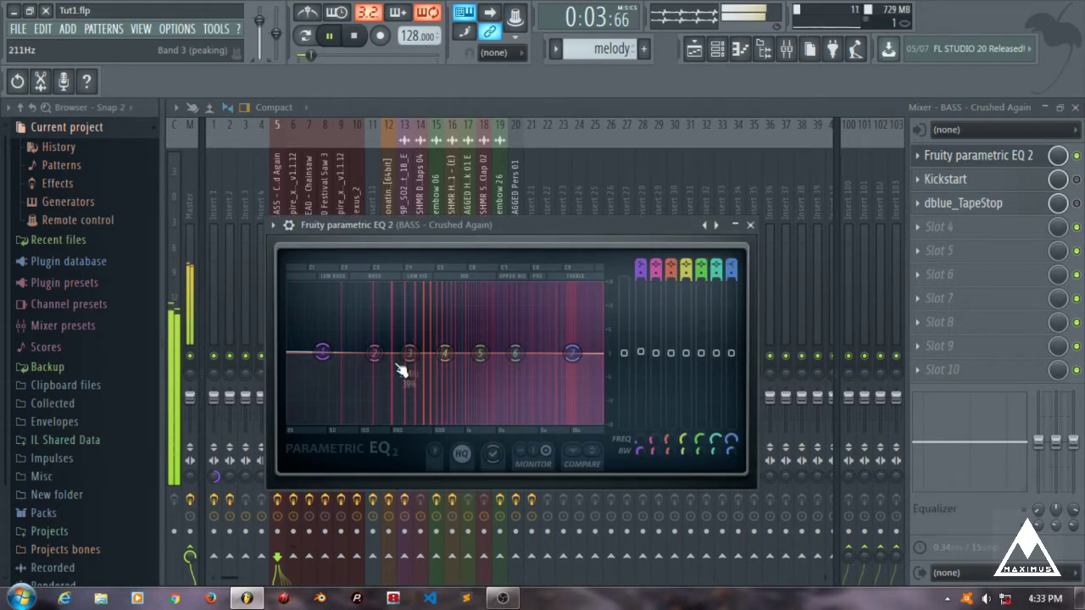
key("space")
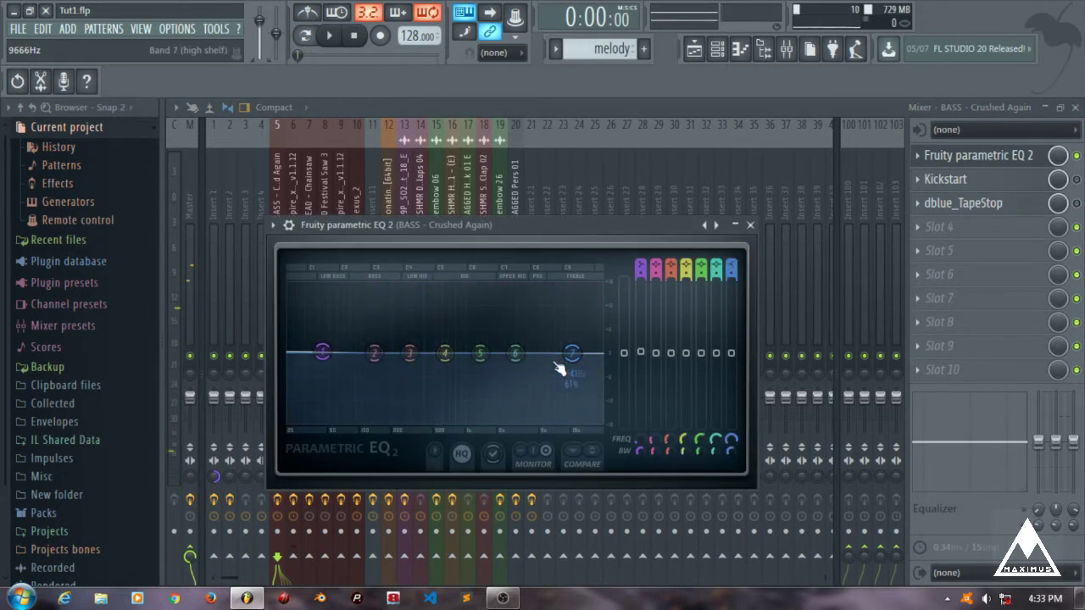
- Cut the bass's highs with band 7 just below 1 kHz, boost band 2 by 9 dB at 127 Hz, and audition the result
left_click_drag(572, 352, 464, 419)
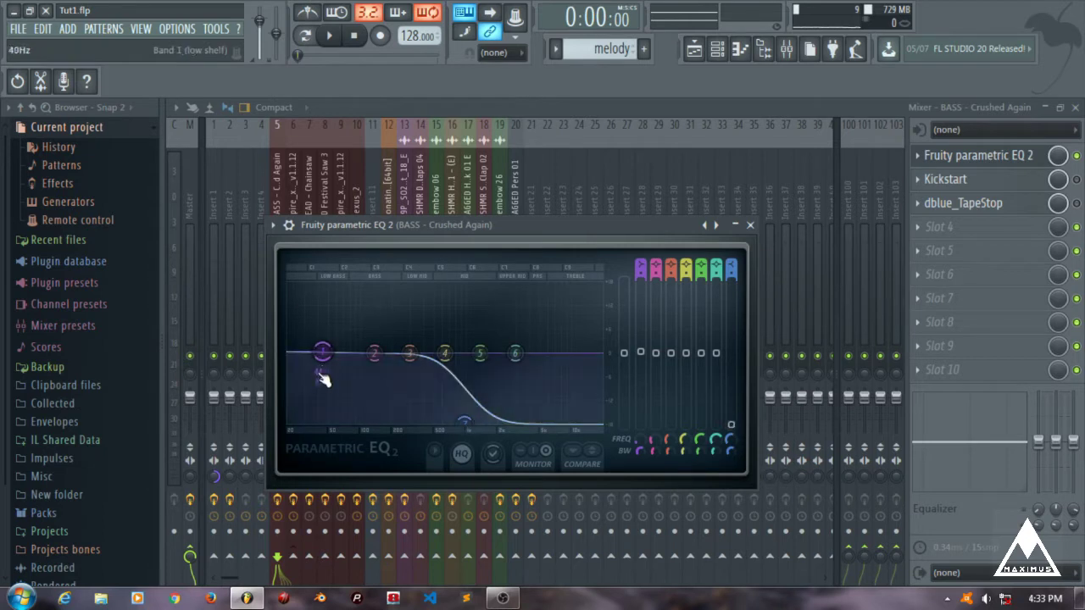
left_click_drag(325, 360, 365, 320)
key("space")
key("space")
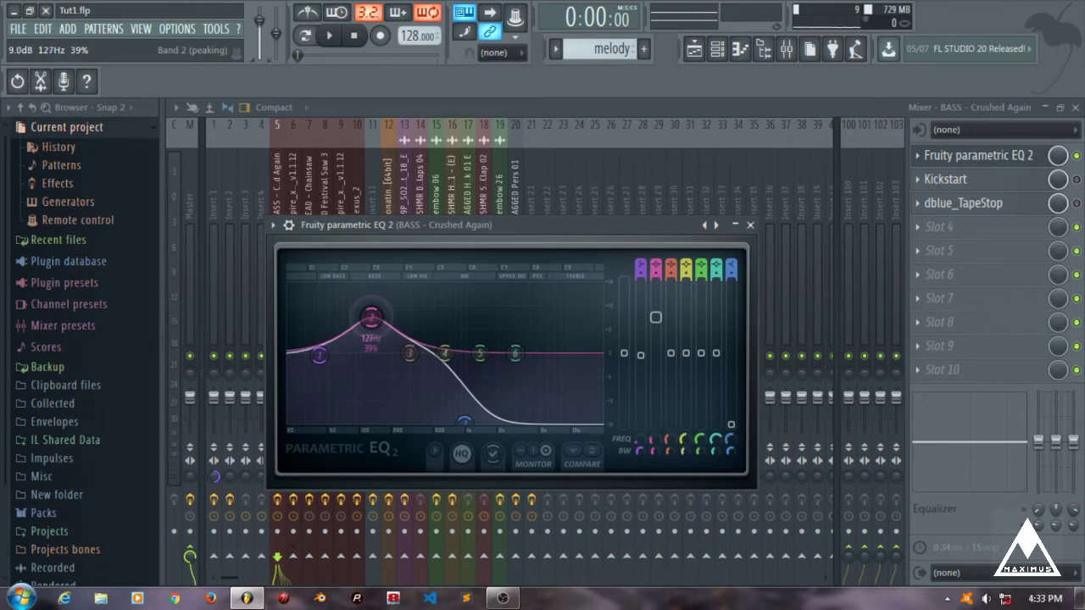
- Raise low-shelf band 1 slightly and move band 7's high cut up to about 2230 Hz while auditioning the bass
left_click_drag(463, 421, 470, 423)
mouse_move(319, 356)
left_mouse_down()
mouse_move(325, 342)
mouse_move(309, 341)
left_mouse_up()
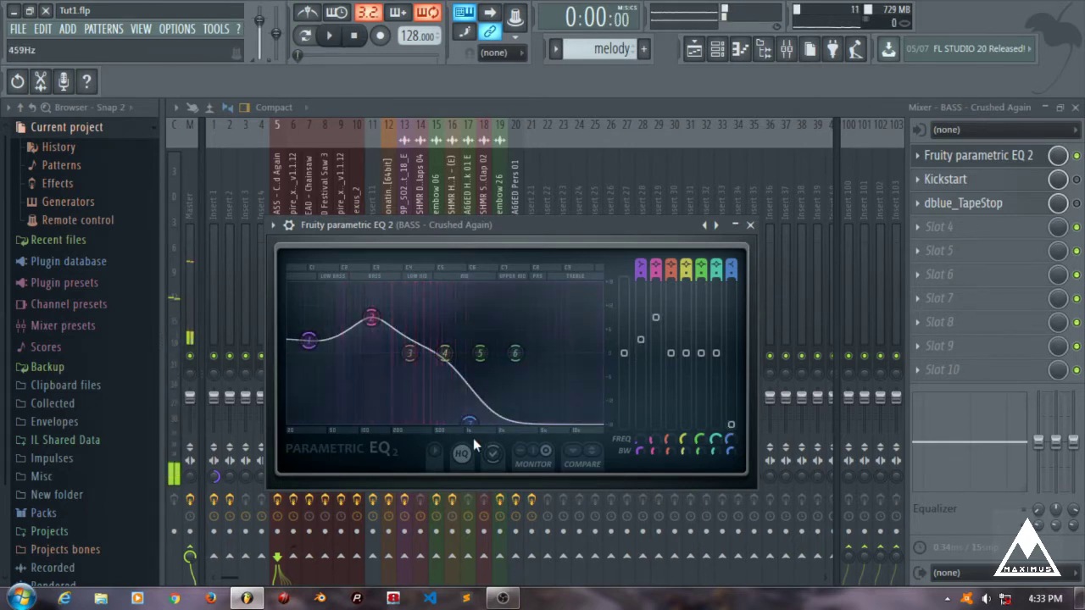
key("space")
left_click_drag(470, 421, 504, 422)
key("space")
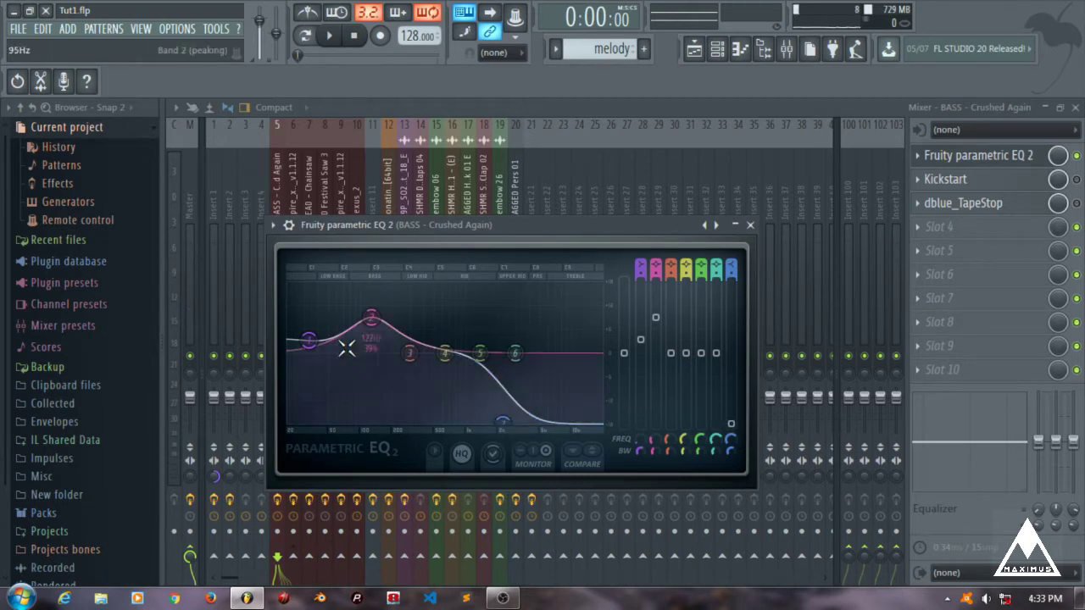
- Increase the band 2 boost slightly, then try band 7's high cut below 1 kHz and move it back up during playback
left_click_drag(371, 318, 373, 308)
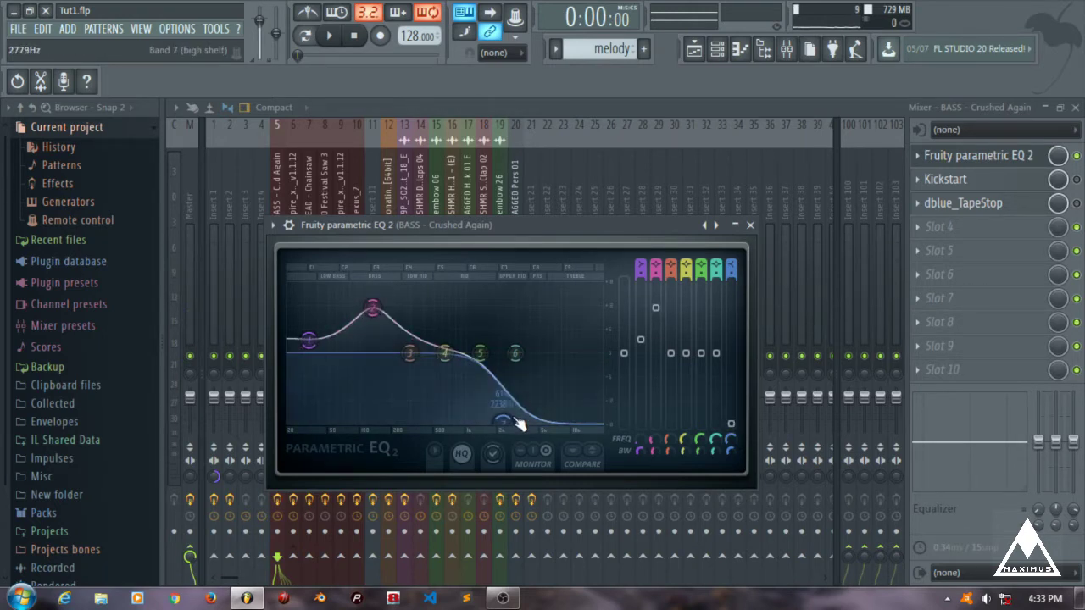
left_click_drag(516, 421, 469, 433)
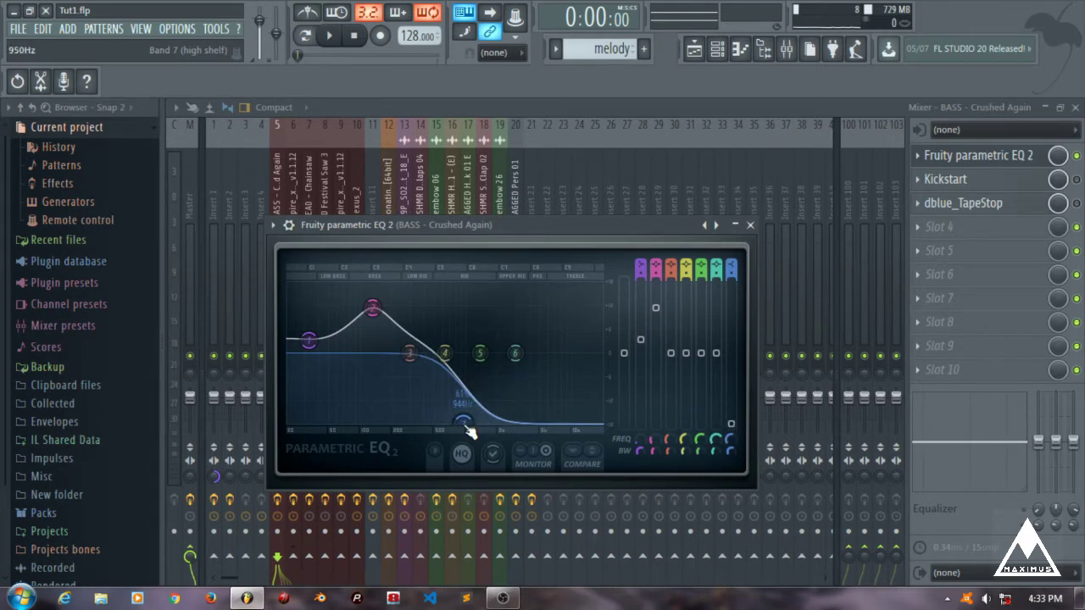
key("space")
left_click_drag(471, 432, 491, 422)
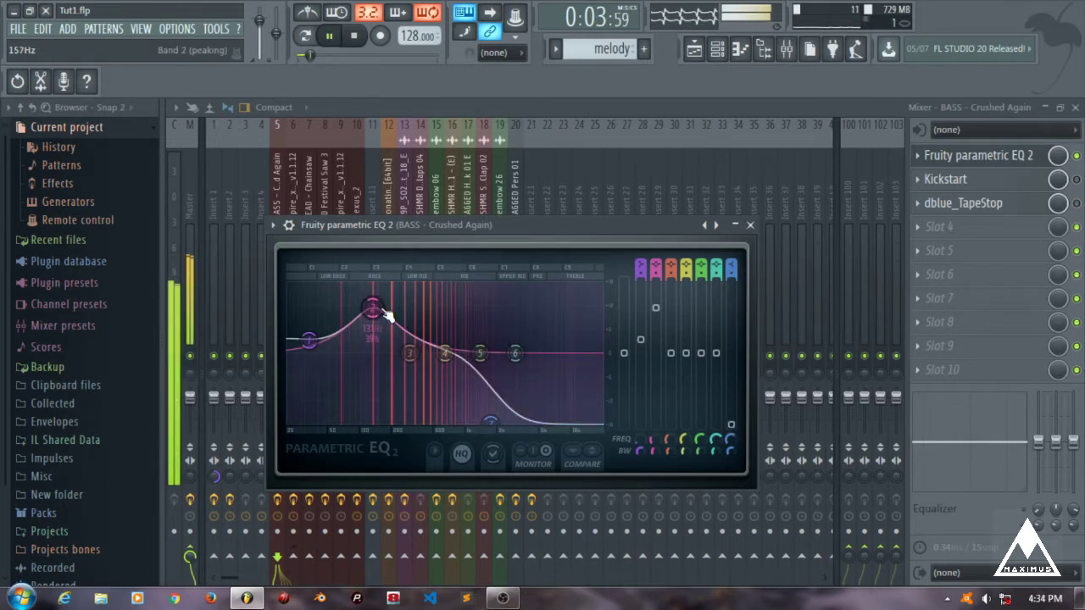
- Fine-tune the band 2 boost near 130 Hz and shift band 7's high cut slightly lower while repeatedly auditioning the bass
mouse_move(389, 316)
left_mouse_down()
mouse_move(362, 308)
mouse_move(373, 311)
left_mouse_up()
key("space")
key("space")
key("space")
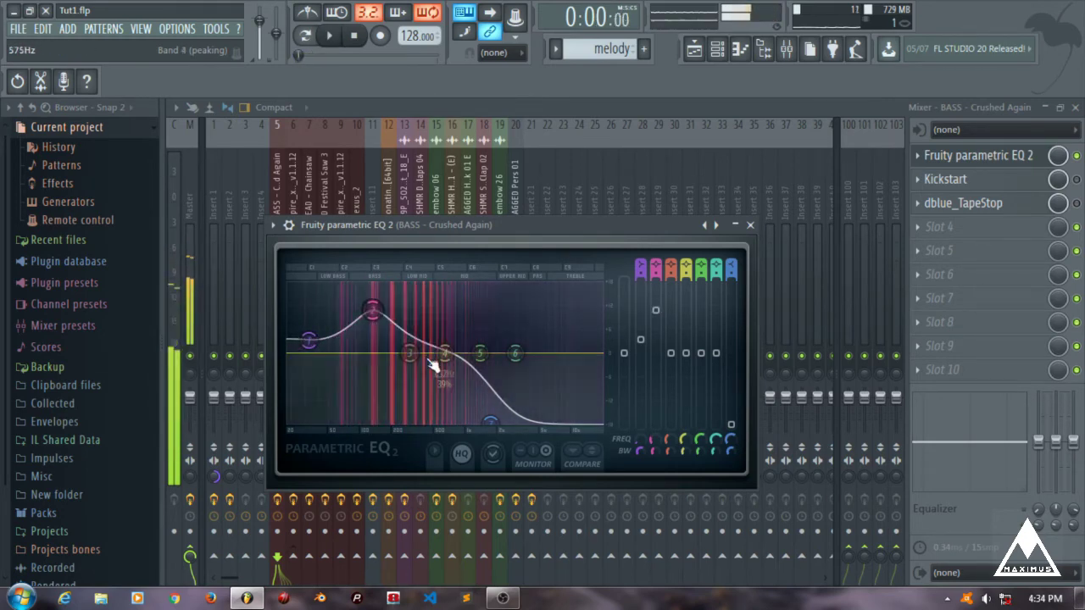
key("space")
left_click_drag(492, 424, 482, 427)
key("space")
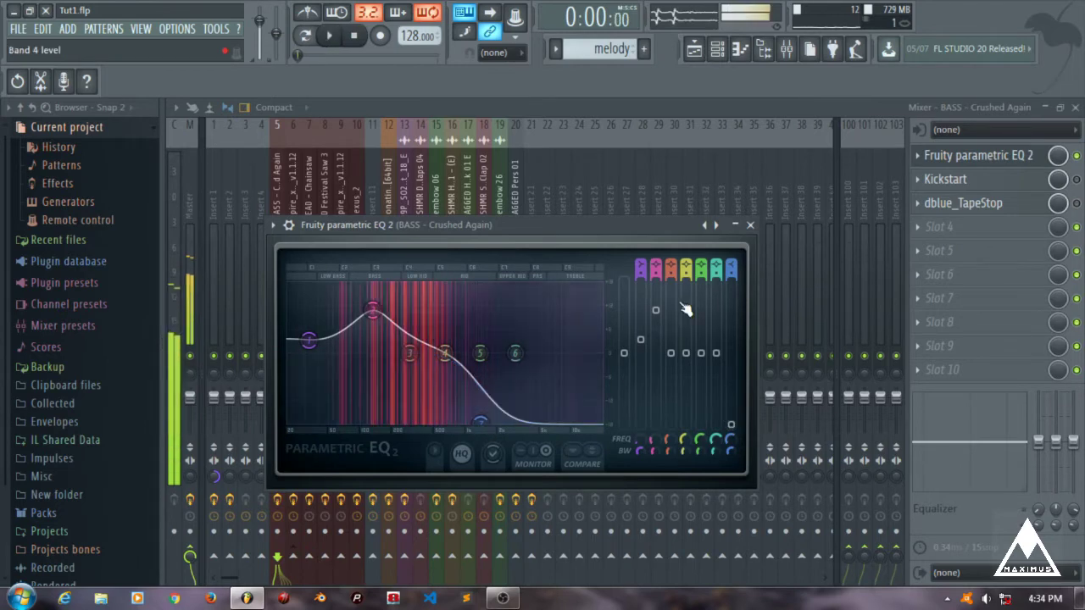
- Close the equalizer, lower the bass track's fader to about -10.2 dB, and enable Kickstart and dblue_TapeStop
left_click(751, 225)
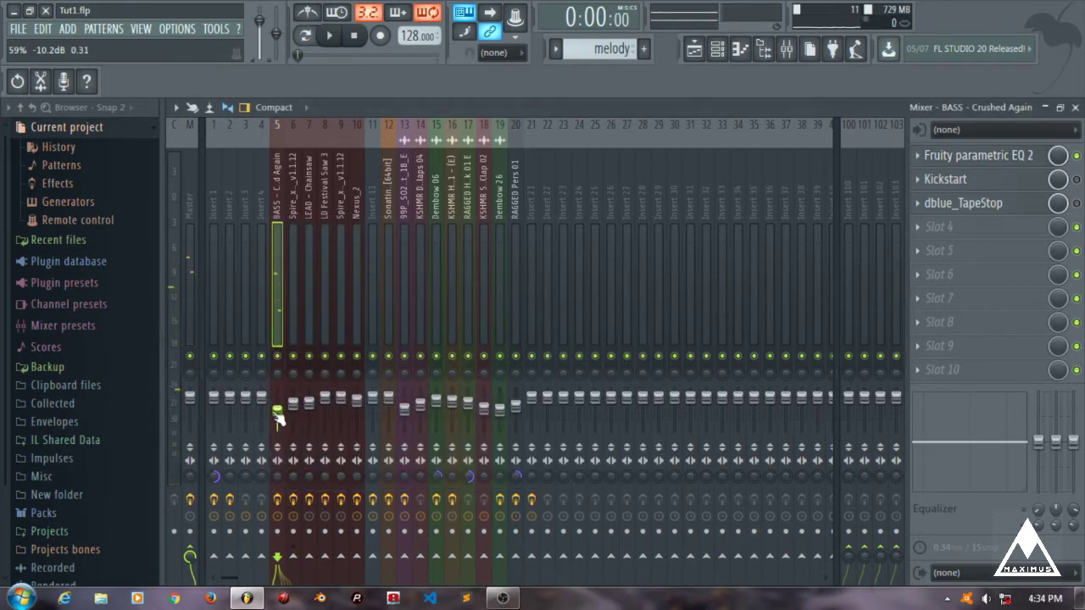
left_click(694, 49)
left_click(694, 48)
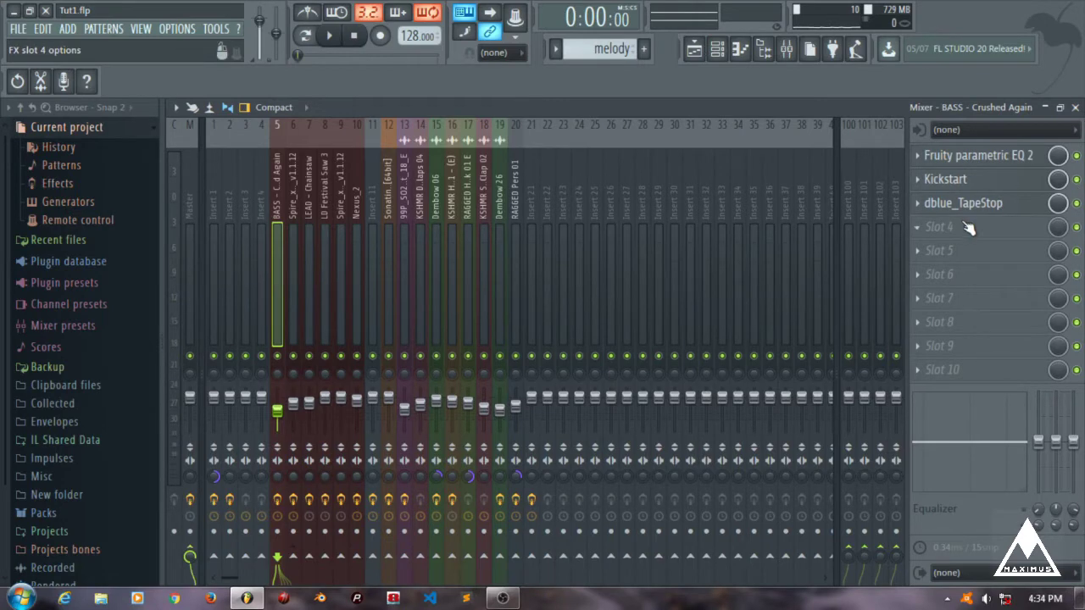
- Return to the playlist, unmute the dblue_TapeStop trigger automation on Track 4, and play it with the bass pattern
left_click(1075, 108)
left_click(693, 49)
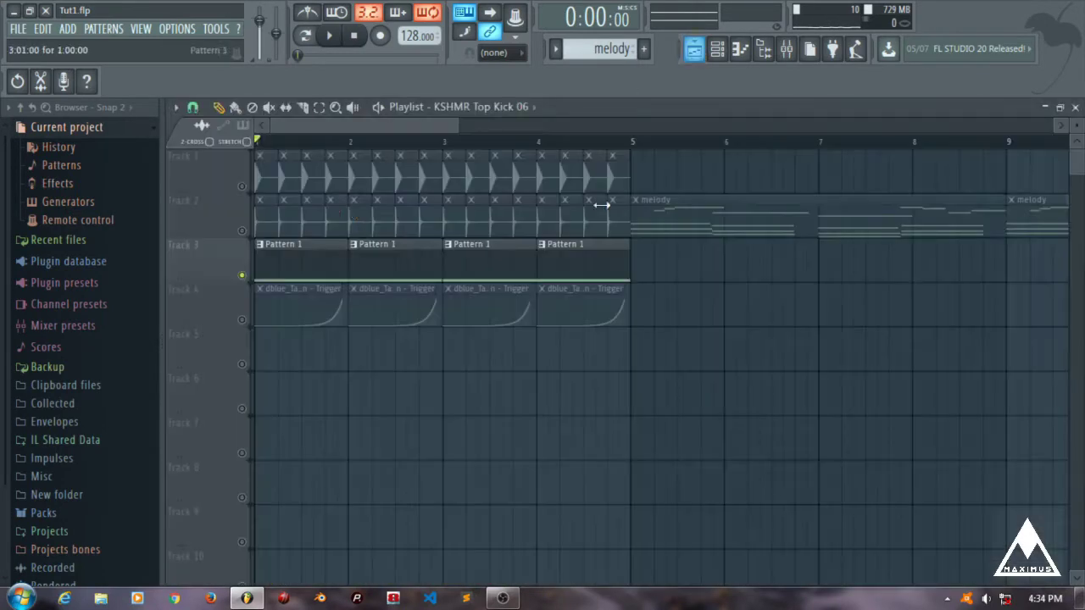
left_click(242, 319)
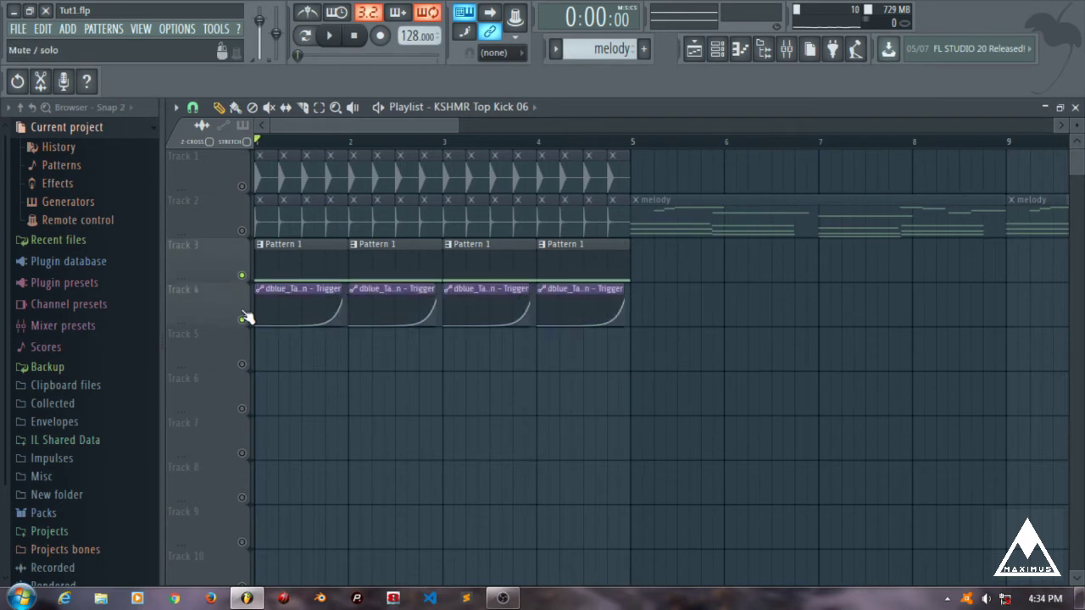
key("space")
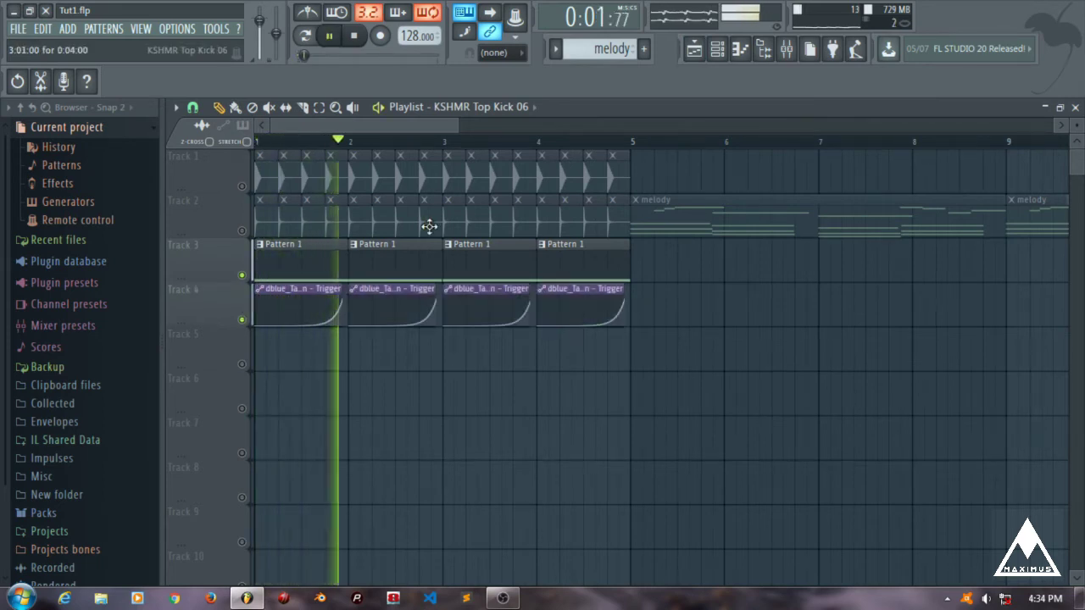
- Raise the bass track's mixer fader to about -3 dB during playback, then return to the playlist and stop
left_click(787, 48)
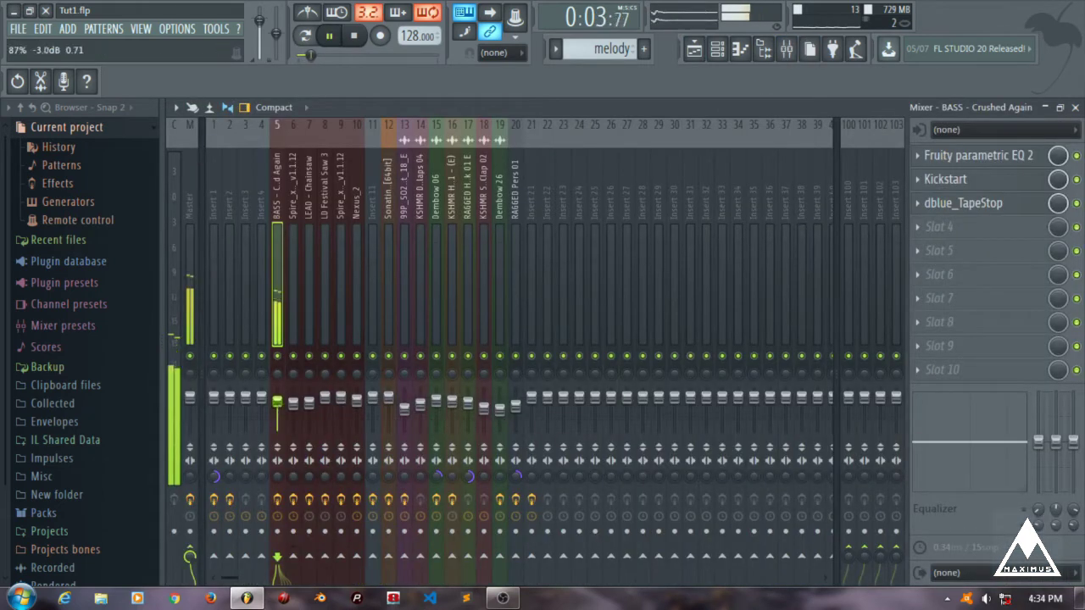
left_click(694, 48)
key("space")
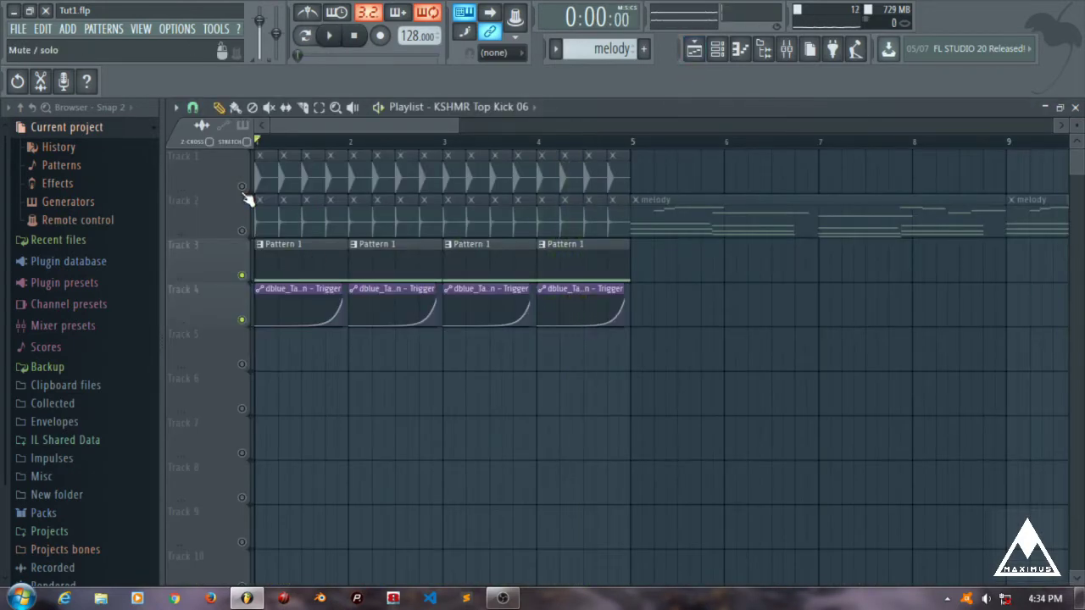
- Unmute Tracks 1 and 2 and play the kicks together with the bass and its automation
left_click(242, 186)
left_click(242, 231)
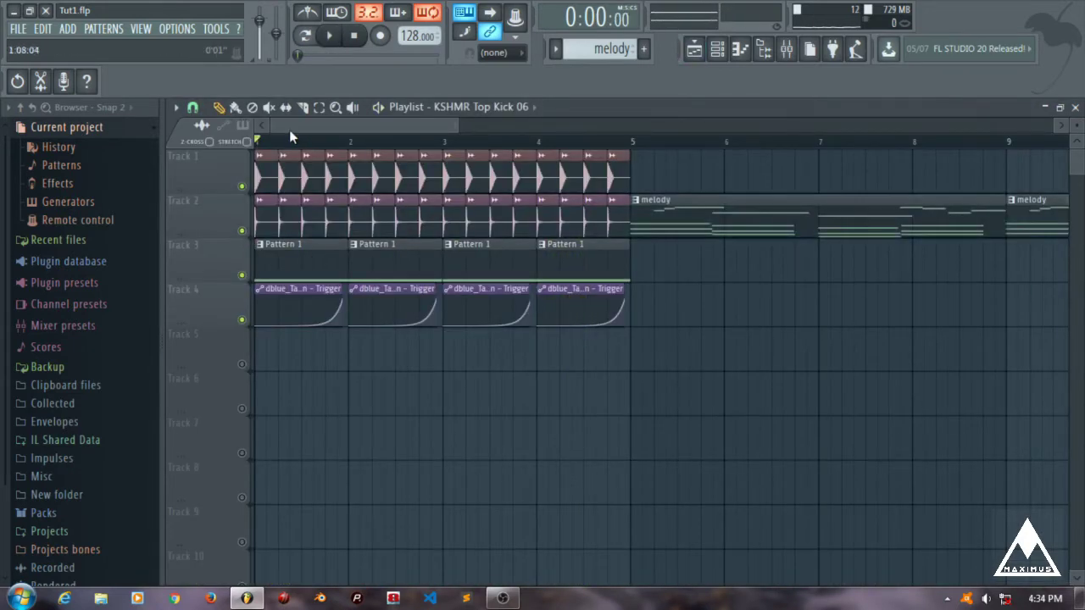
key("space")
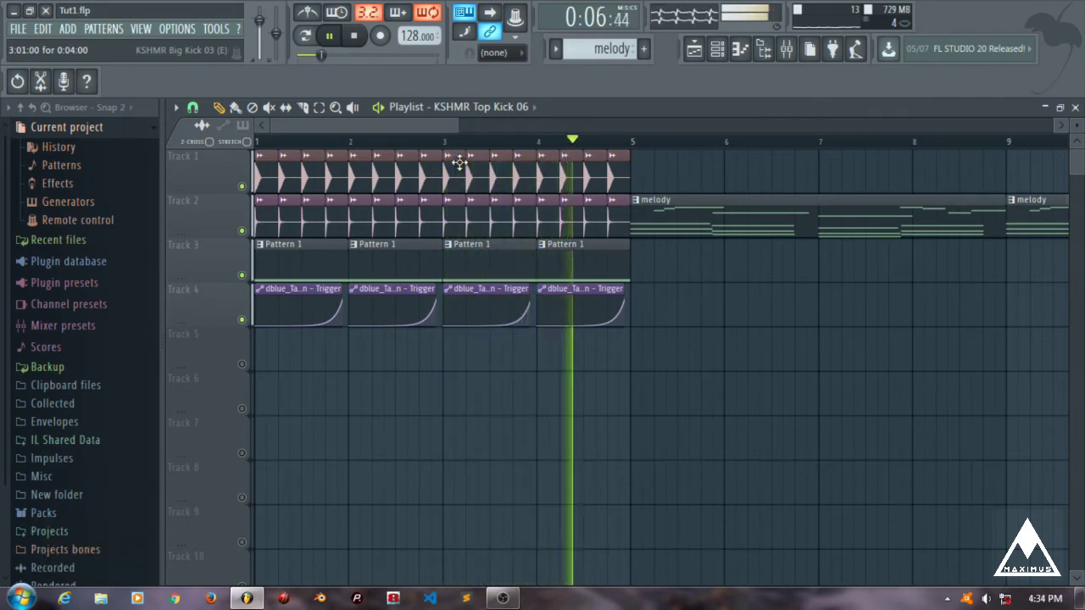
key("space")
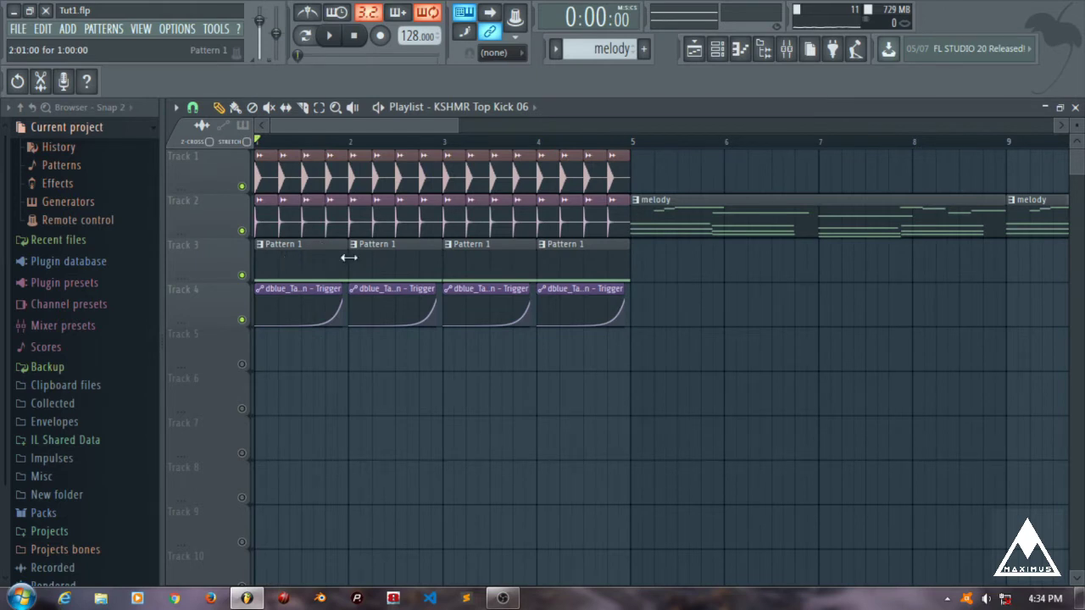
- Close the playlist and mixer, switch the channel rack to the Automation group, and widen the rack to show more of the melody pattern
left_click_drag(360, 121, 395, 125)
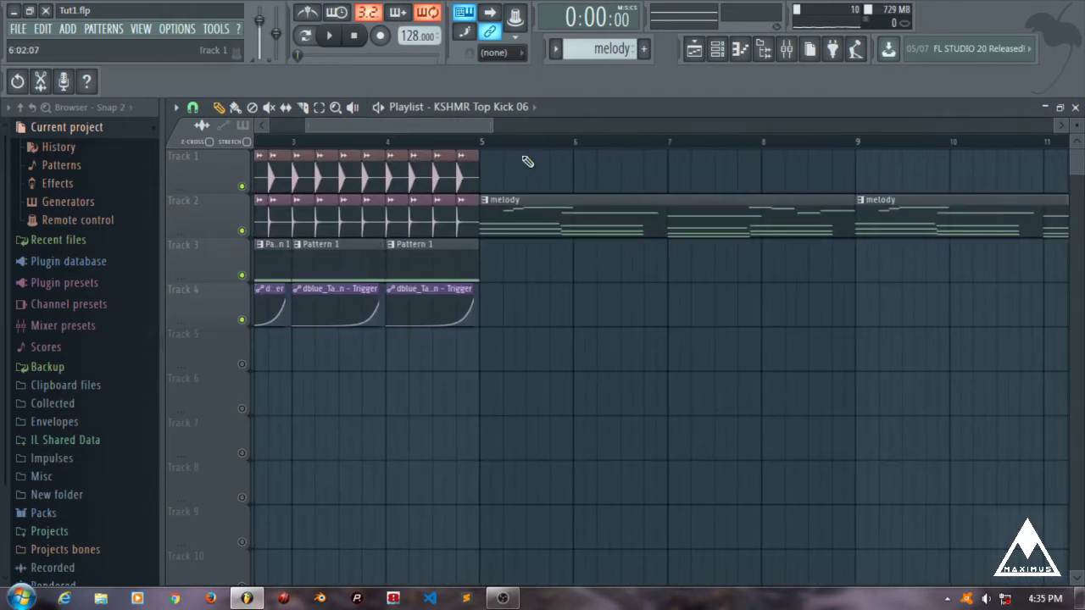
left_click(1075, 108)
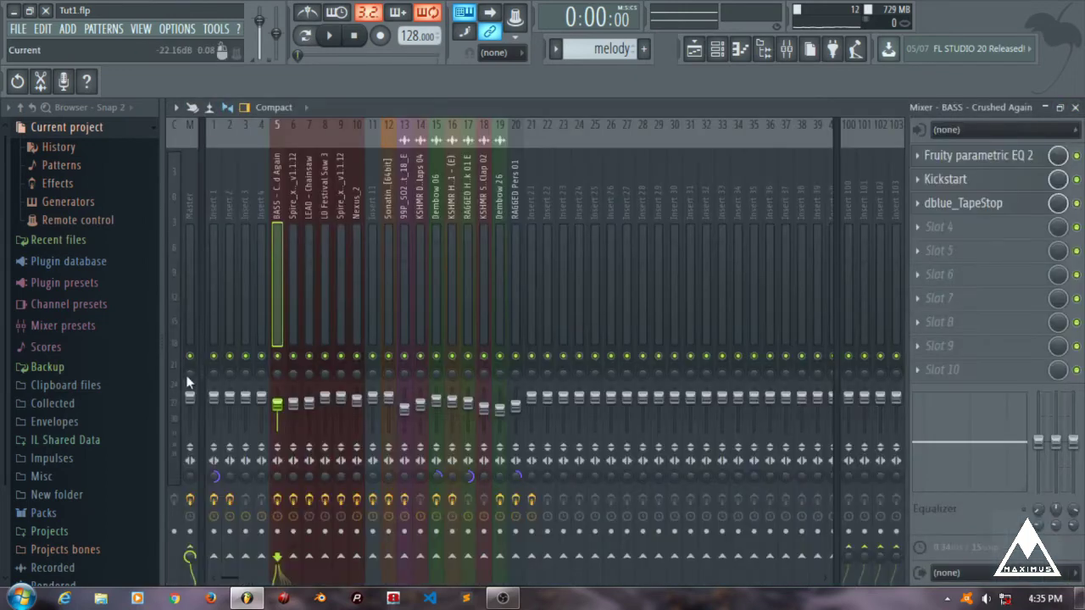
left_click(1076, 107)
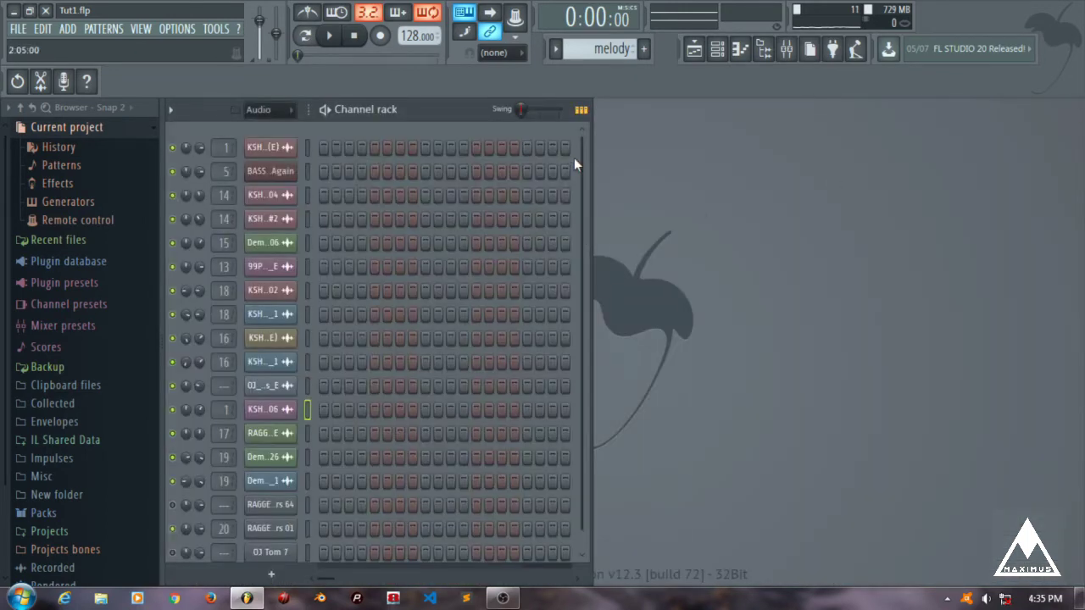
left_click(556, 49)
left_click(588, 109)
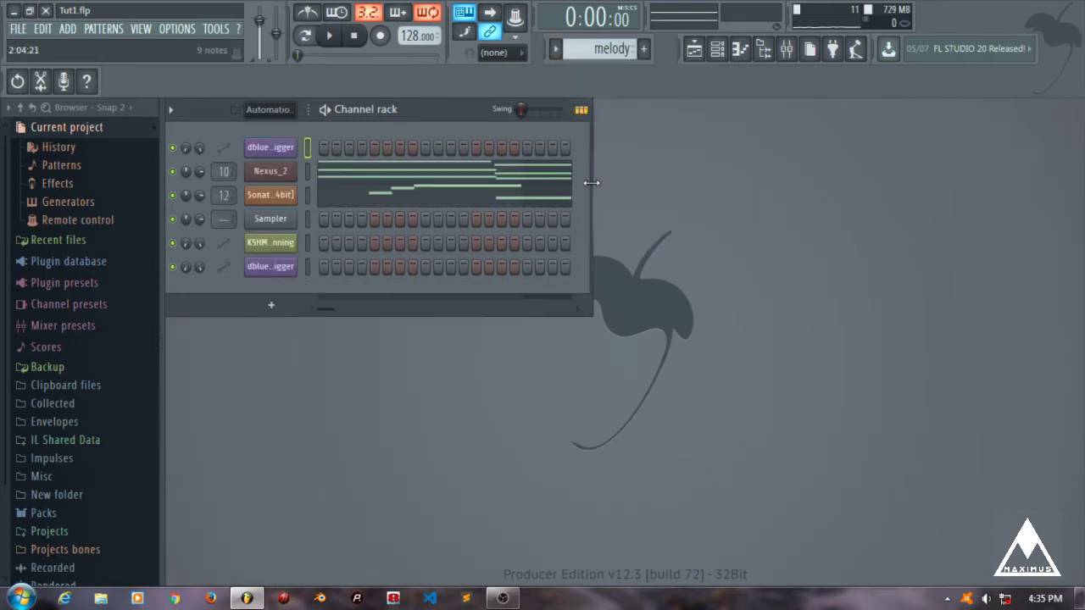
left_click_drag(592, 183, 670, 186)
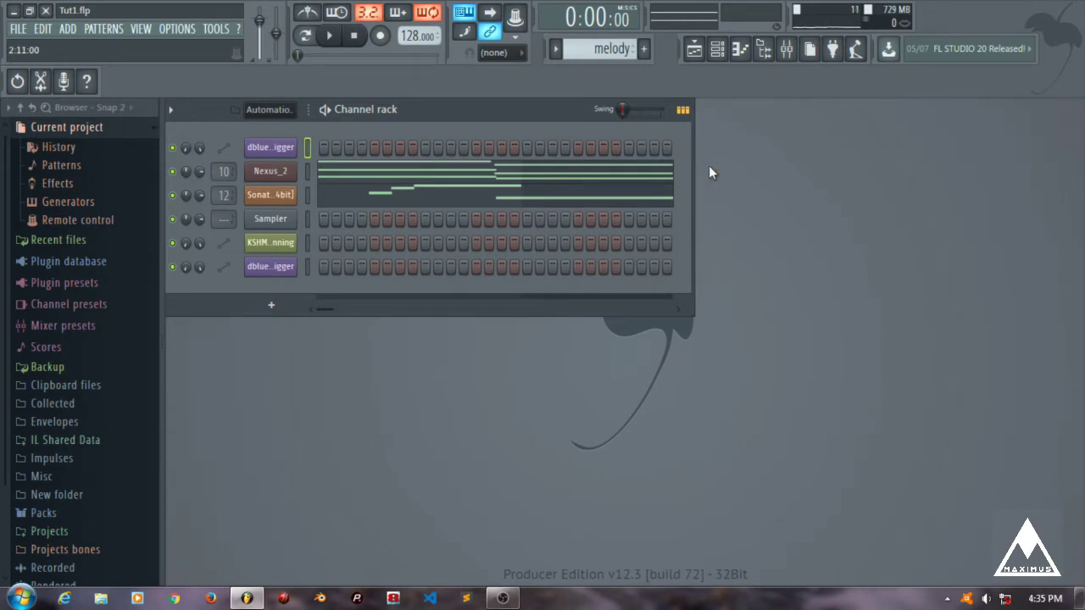
- Mute the Sonatina Violin channel and play the melody pattern in pattern mode to audition Nexus_2 alone
left_click(172, 195)
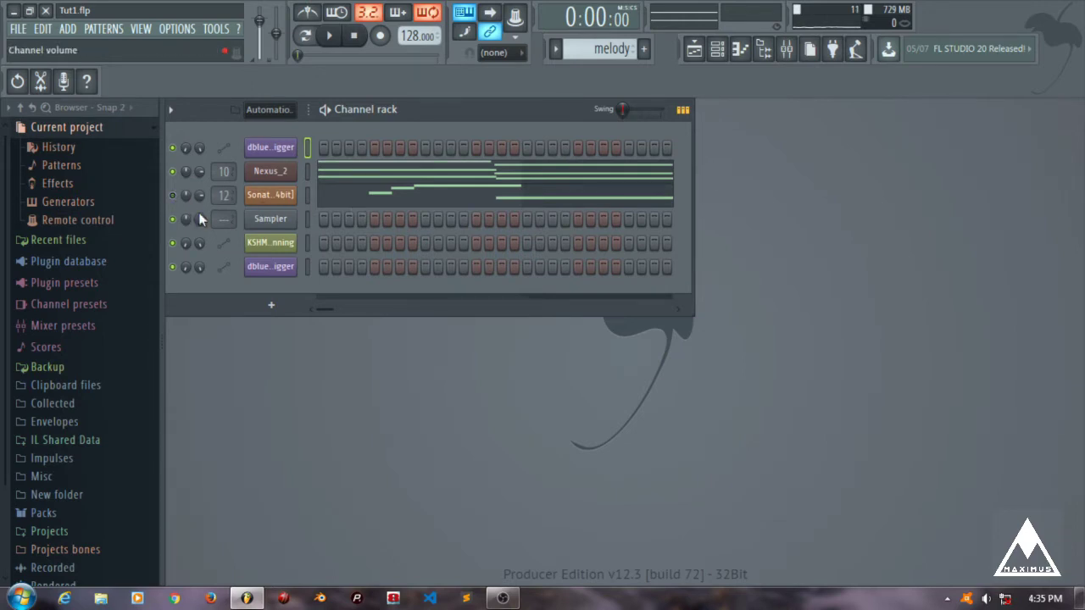
left_click(329, 119)
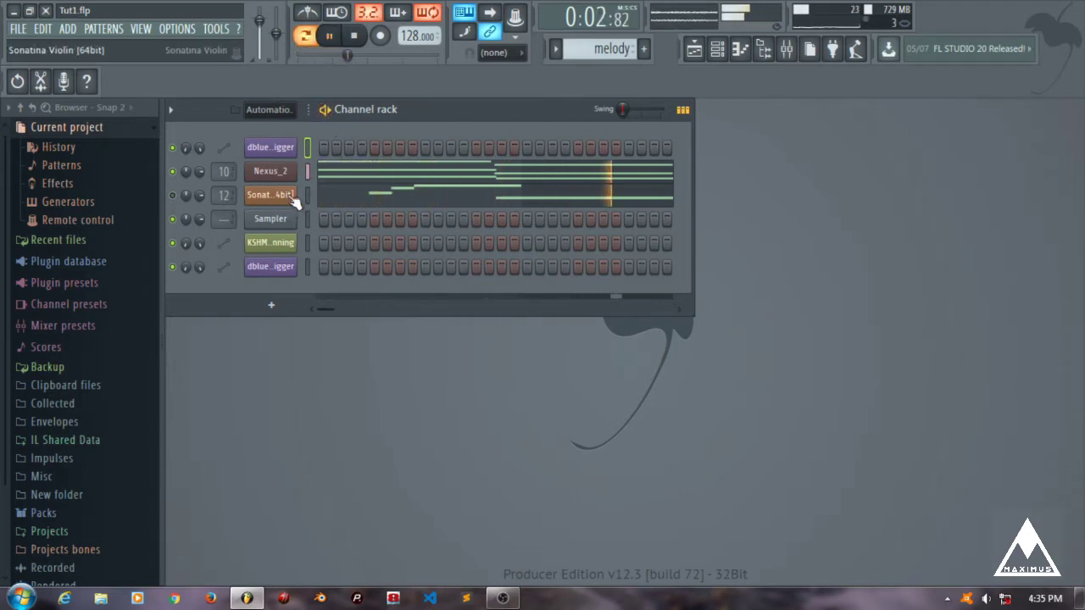
- Open the Nexus_2 channel's piano roll with all four bars of chords in view and stop playback
right_click(259, 170)
left_click(366, 173)
left_click_drag(274, 126, 601, 125)
scroll(612, 275, "down", 3)
key("space")
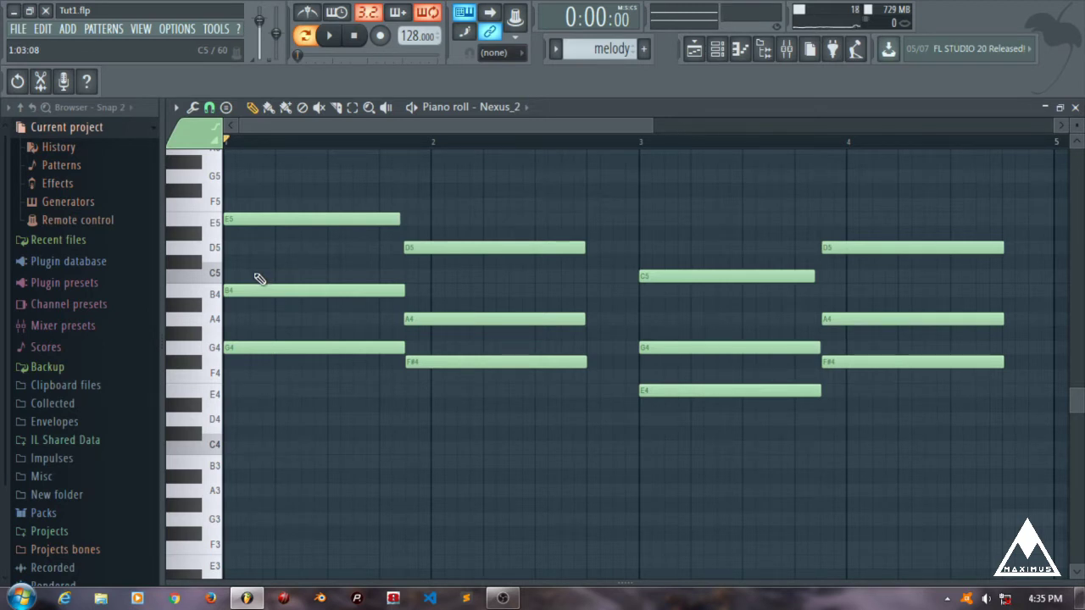
- Play the melody pattern, select the Nexus_2 mixer track, stop playback, and bypass its Fruity Parametric EQ 2
key("space")
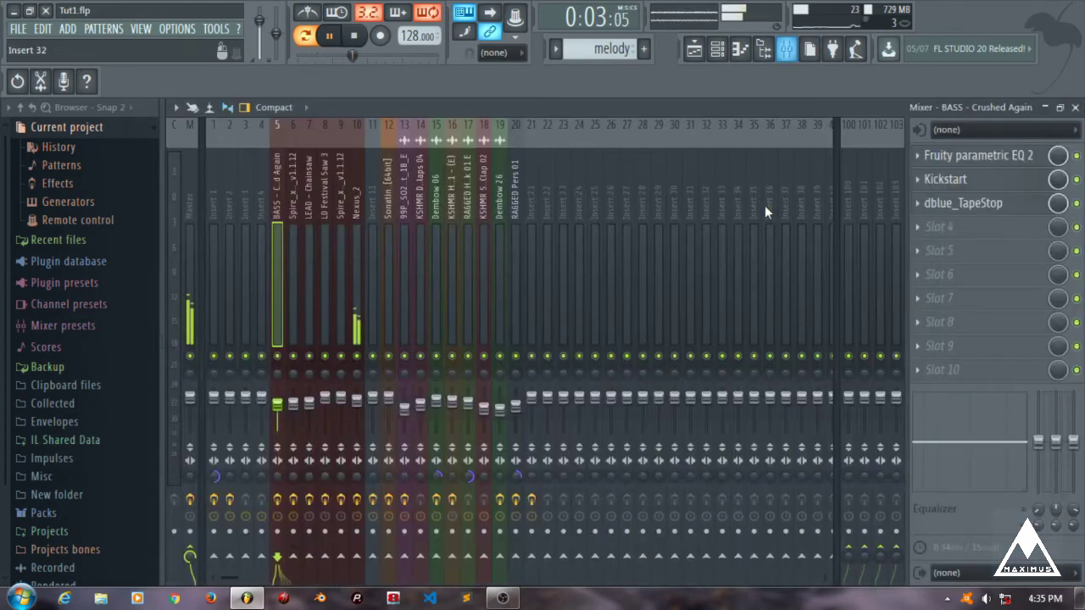
left_click(787, 48)
left_click(356, 217)
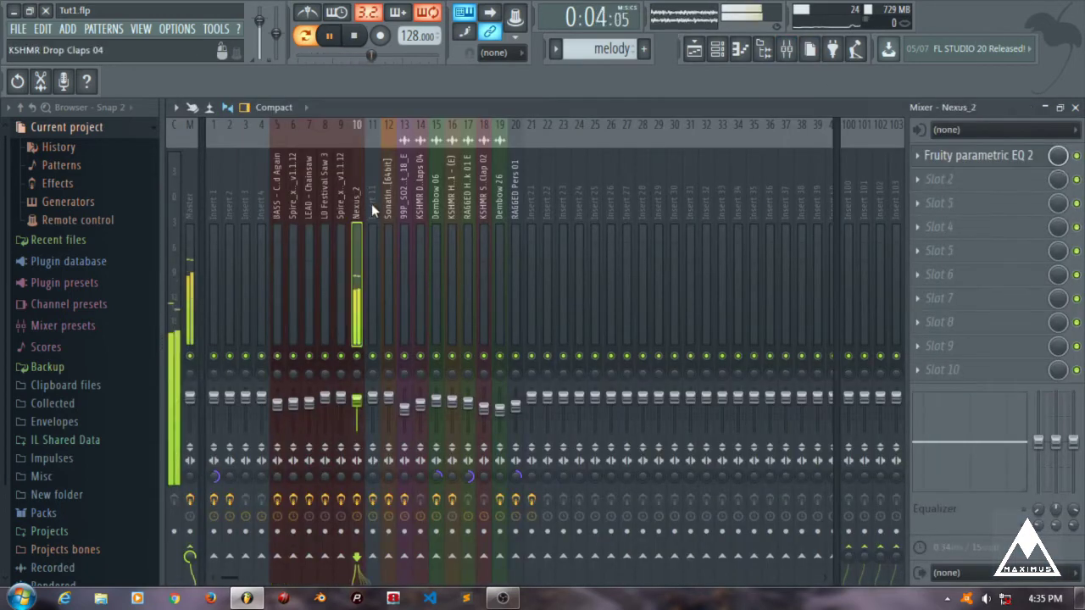
key("space")
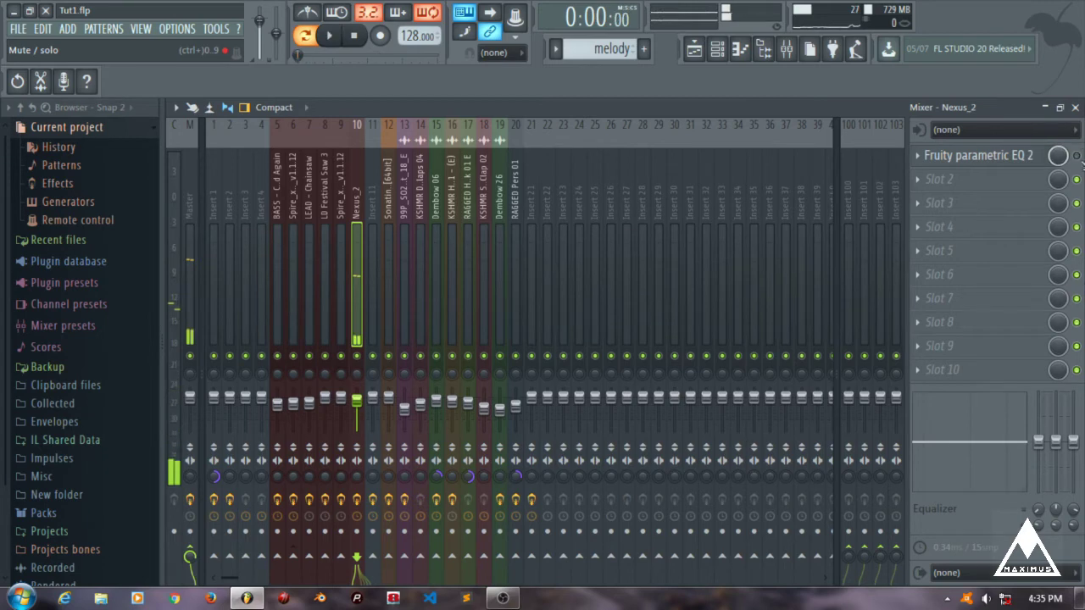
- Audition the Nexus_2 chords in the piano roll with the EQ bypassed, then close the piano roll
left_click(1075, 107)
key("space")
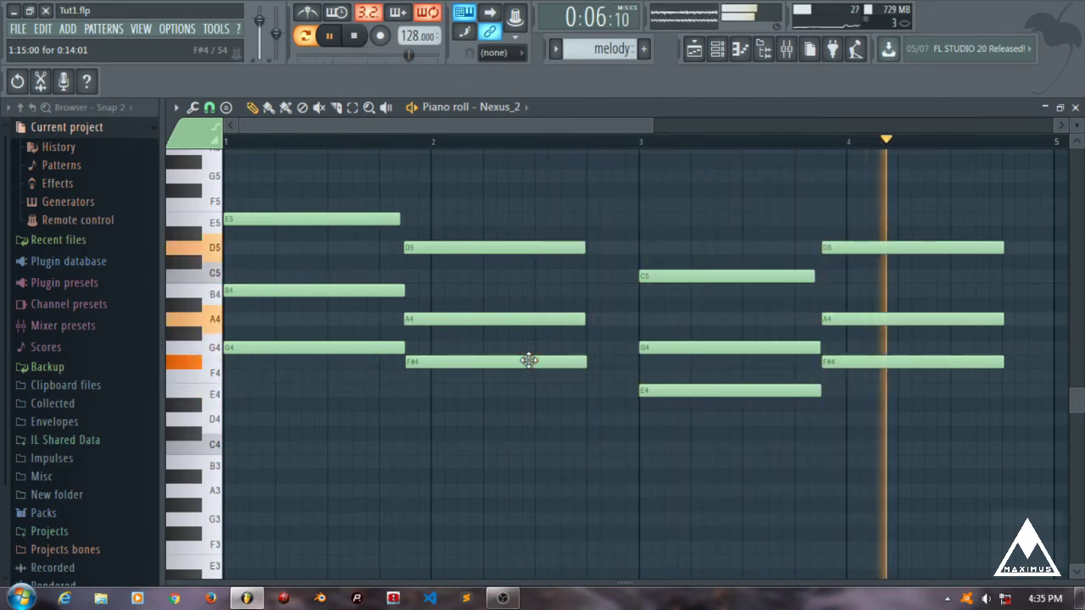
key("space")
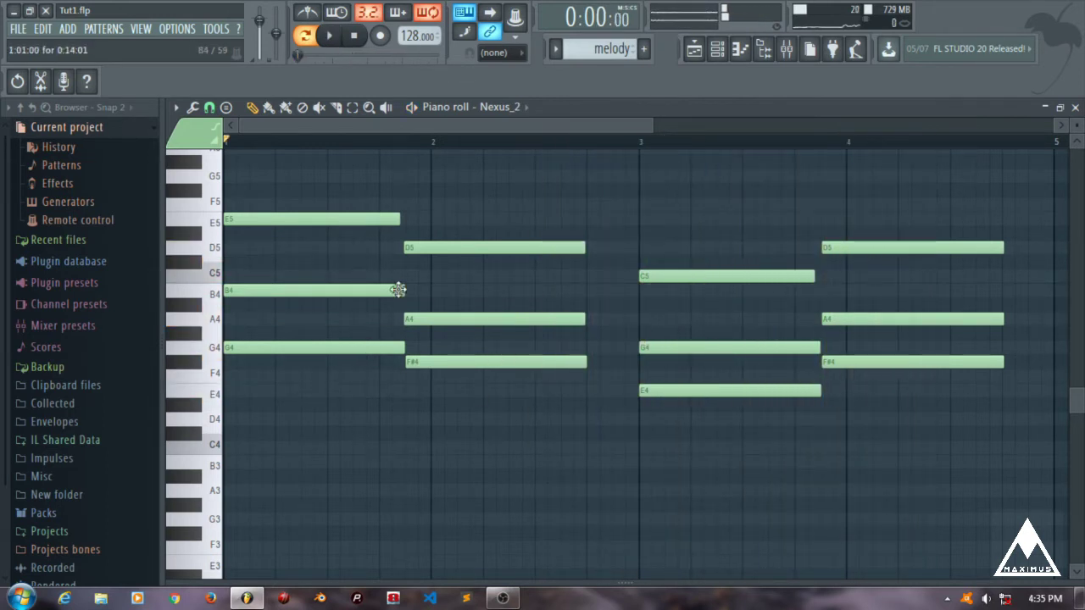
left_click_drag(398, 290, 405, 290)
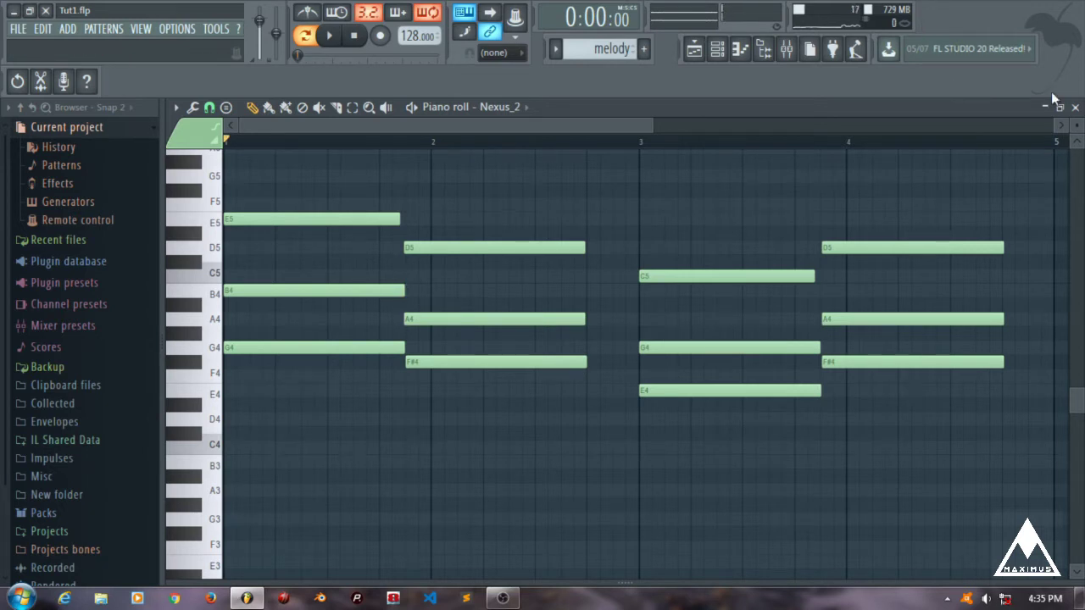
left_click(1075, 107)
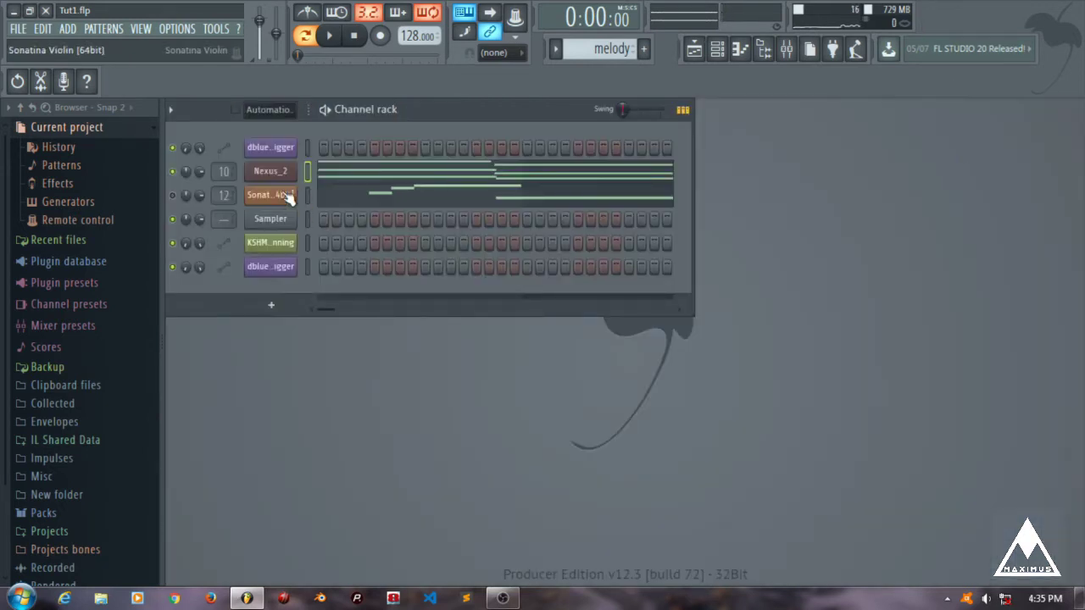
- Inspect the Sonatina Violin and Nexus_2 instrument windows, closing each one after viewing
left_click(259, 214)
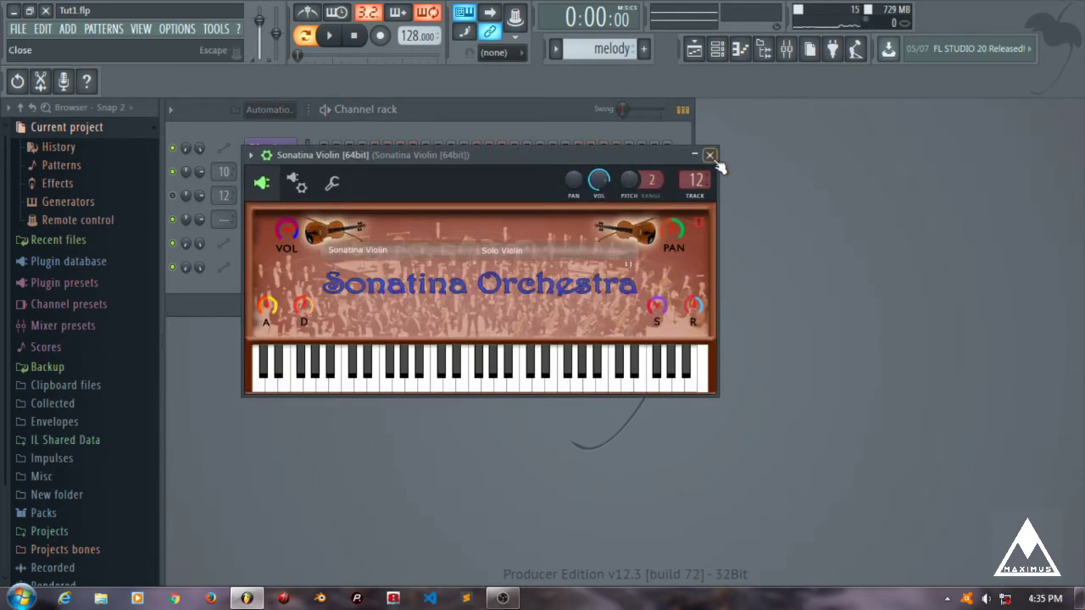
left_click(713, 156)
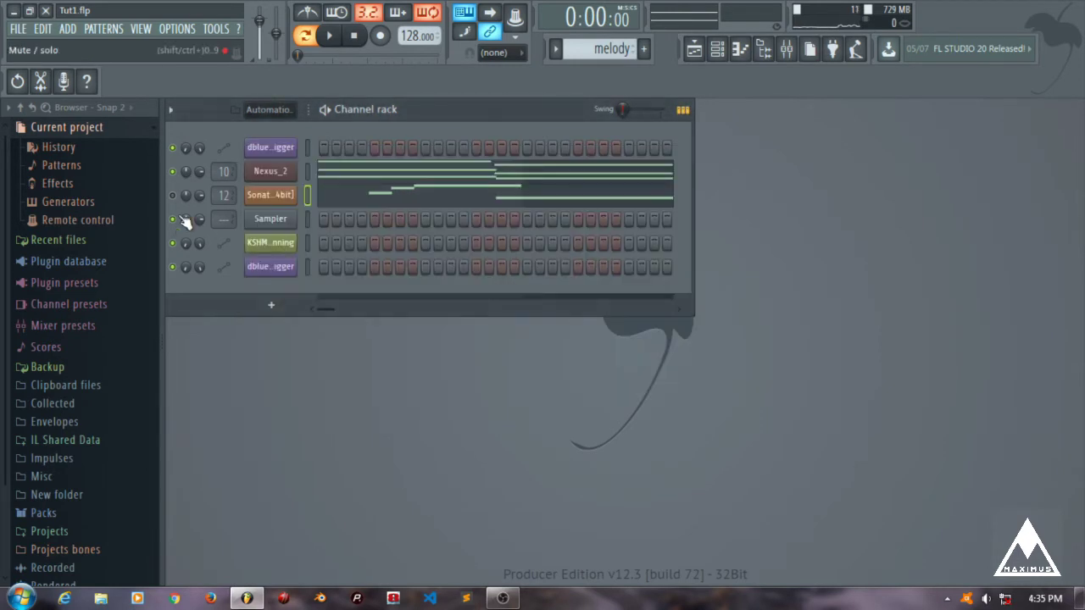
left_click(288, 175)
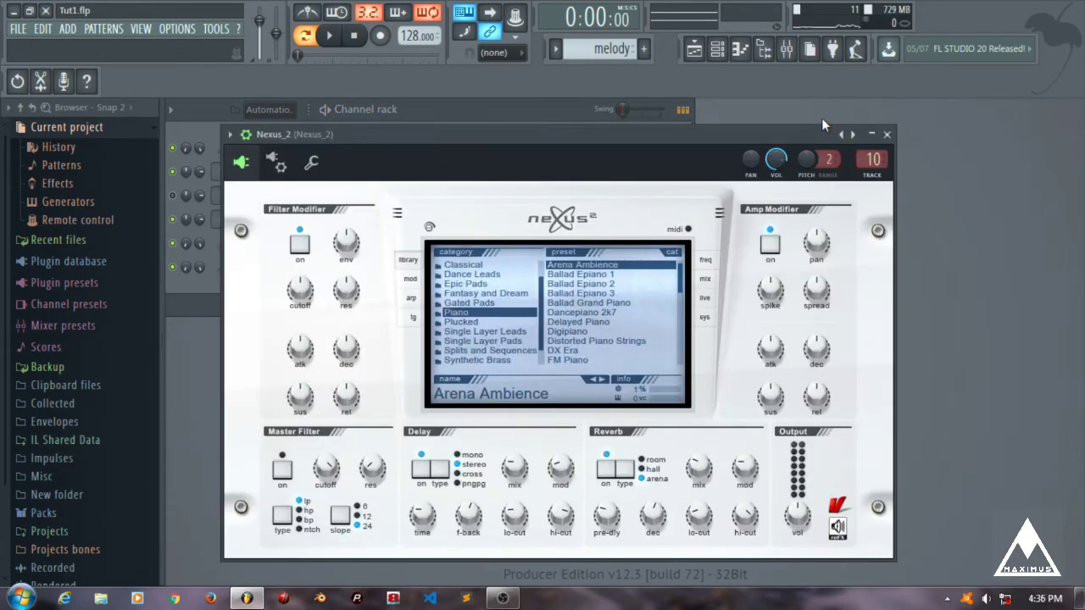
left_click(890, 135)
- Examine the EQ curve on the Nexus_2 mixer track with the EQ window fully in view, then close it
key("F9")
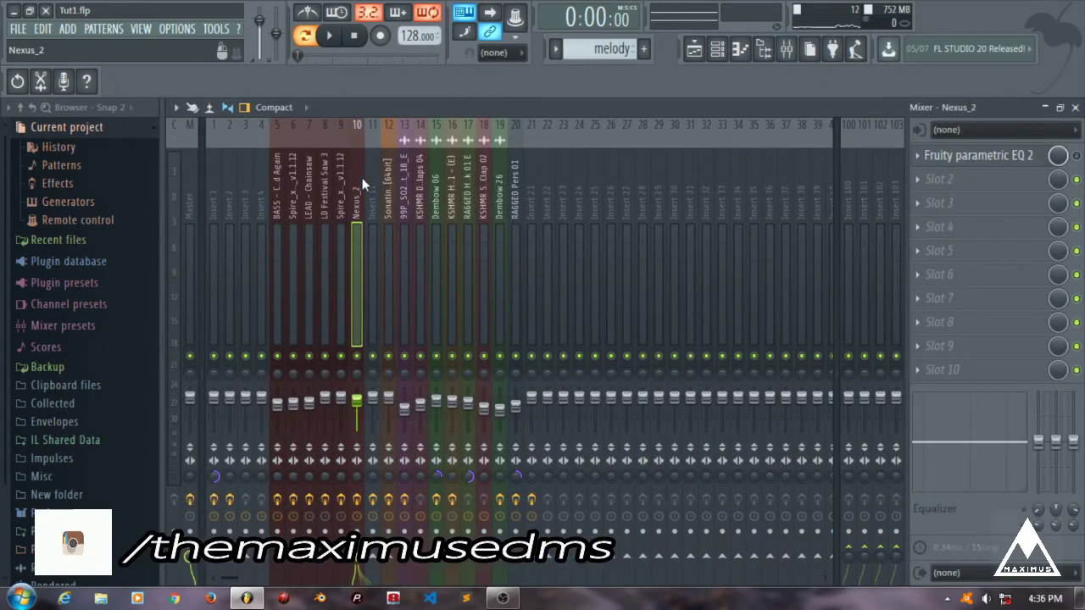
left_click(977, 156)
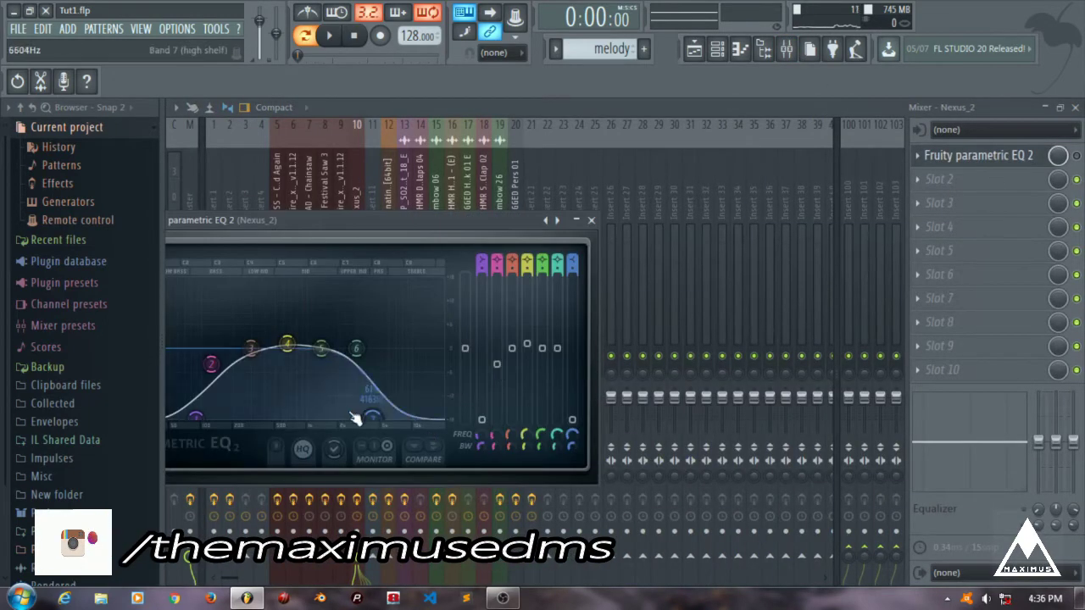
left_click_drag(464, 219, 636, 219)
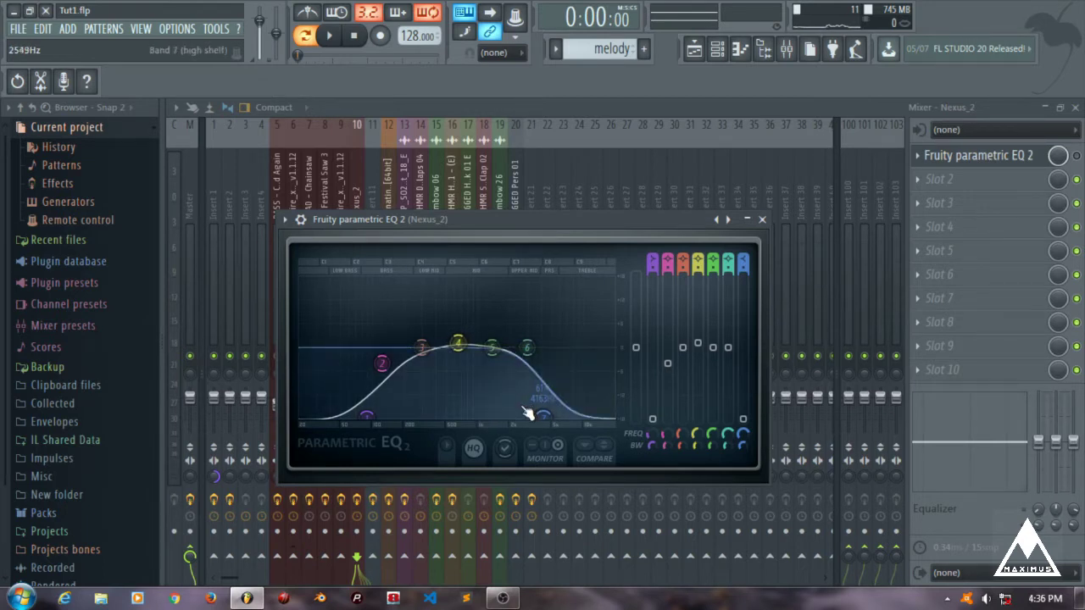
left_click(762, 220)
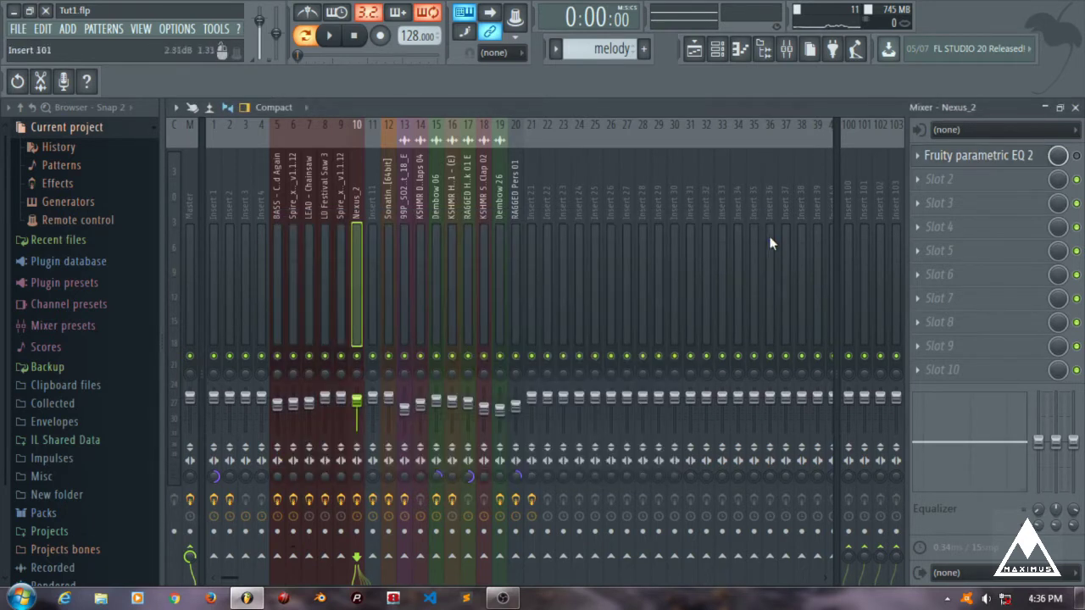
- Play the Nexus_2 melody with the mixer in view, then stop and close the mixer
key("space")
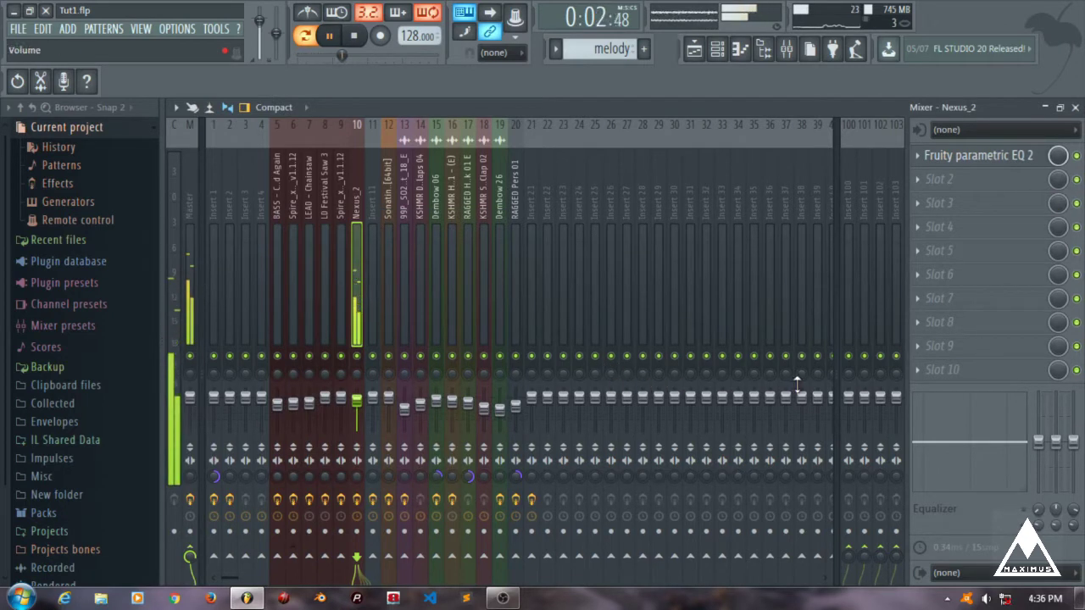
key("space")
left_click(1075, 109)
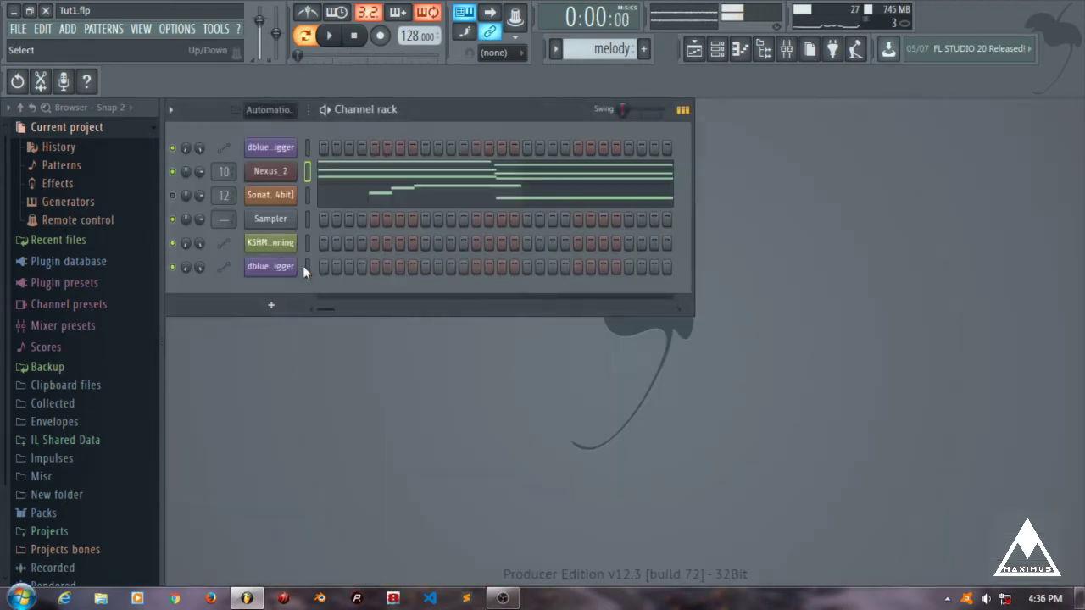
- Play the Sonatina Violin alone with all four bars of its notes in view in its piano roll
right_click(259, 197)
left_click(316, 195)
left_click(411, 107)
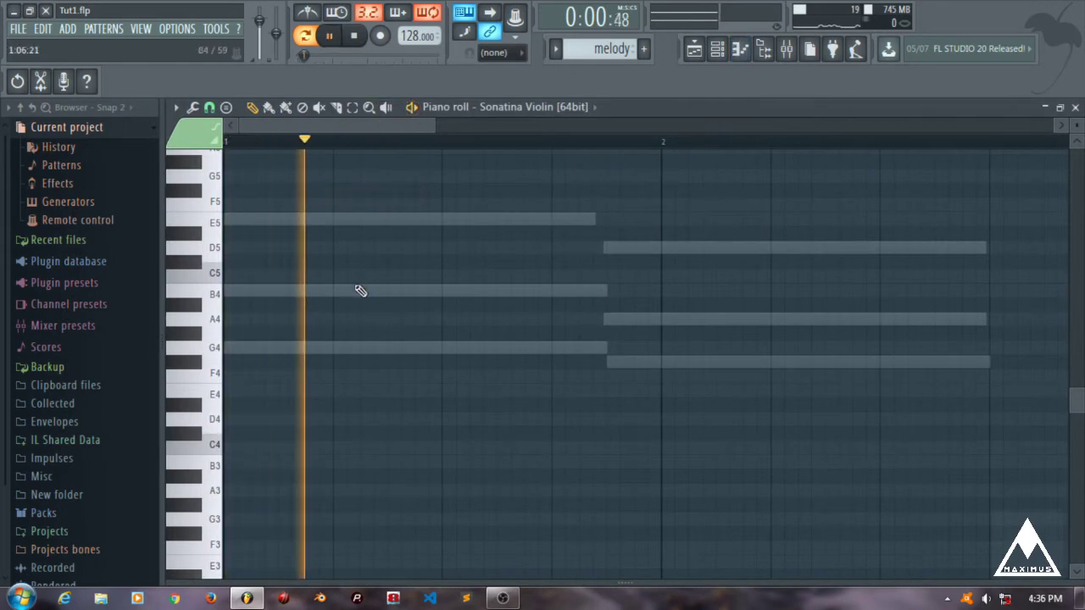
scroll(557, 317, "up", 6)
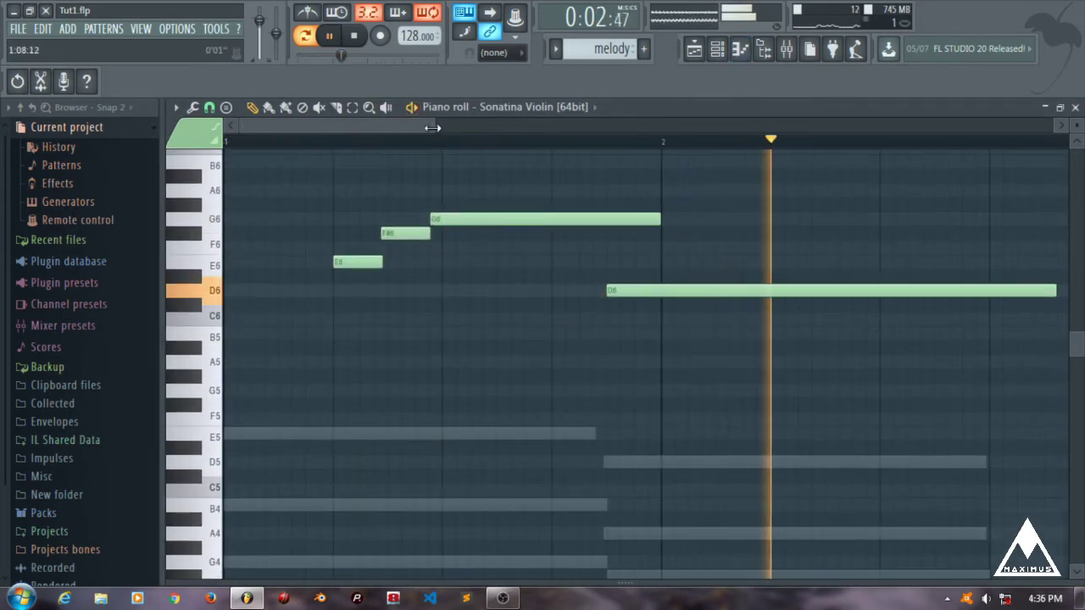
left_click_drag(434, 126, 784, 136)
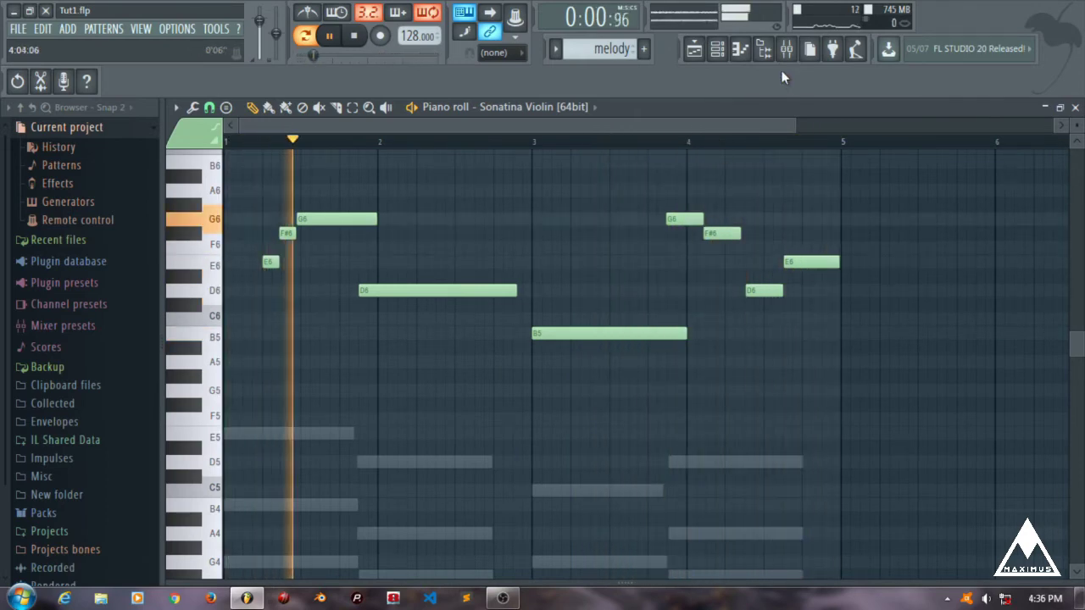
- Stop playback, open Fruity Parametric EQ 2 from the Sonatina Violin mixer track, and close the mixer behind it
left_click(787, 48)
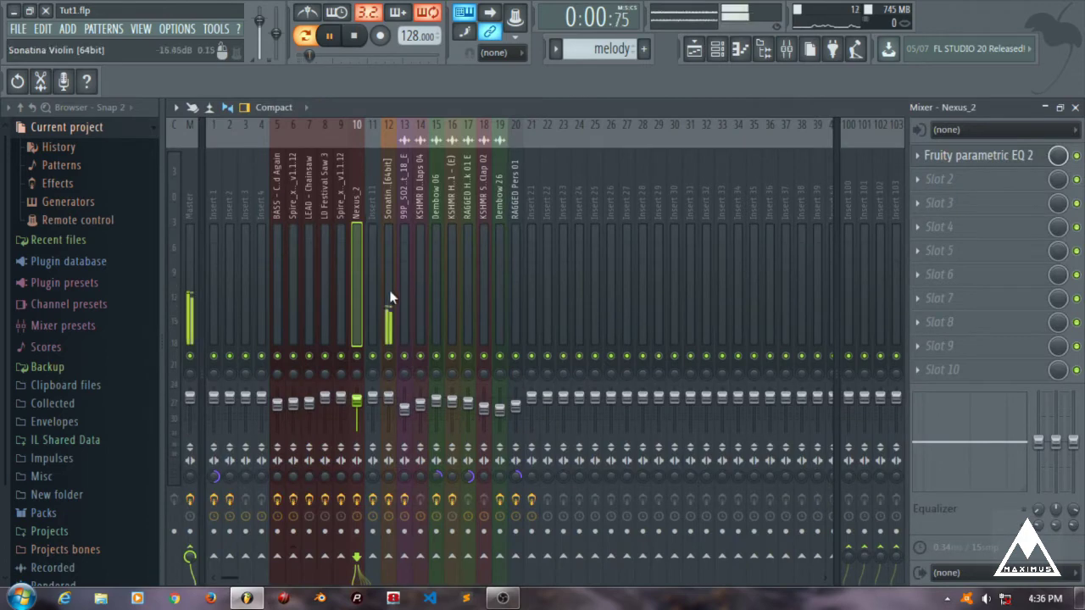
key("space")
left_click(389, 204)
left_click(967, 157)
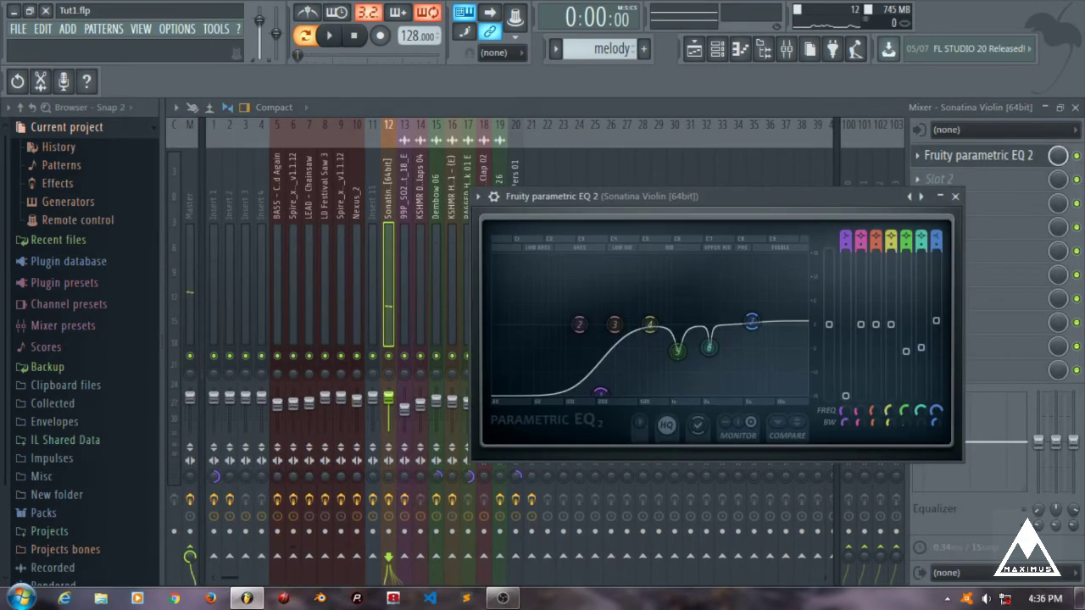
left_click(1075, 108)
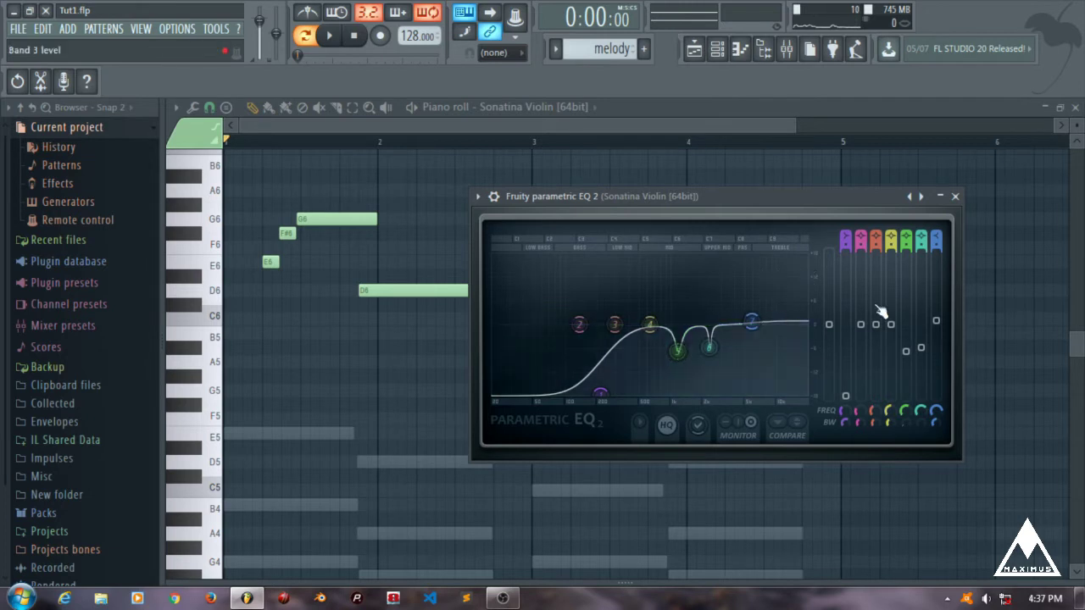
- Reset band 5 of the violin EQ, raise it into a peak at about 1274 Hz, and narrow its bandwidth
right_click(680, 356)
left_click(707, 382)
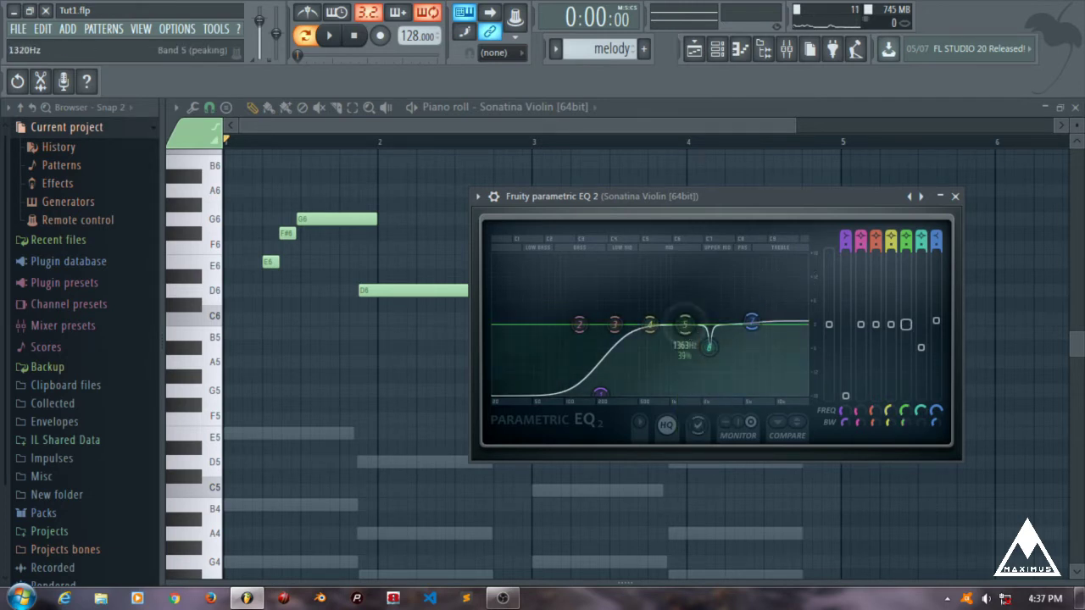
left_click_drag(685, 325, 688, 286)
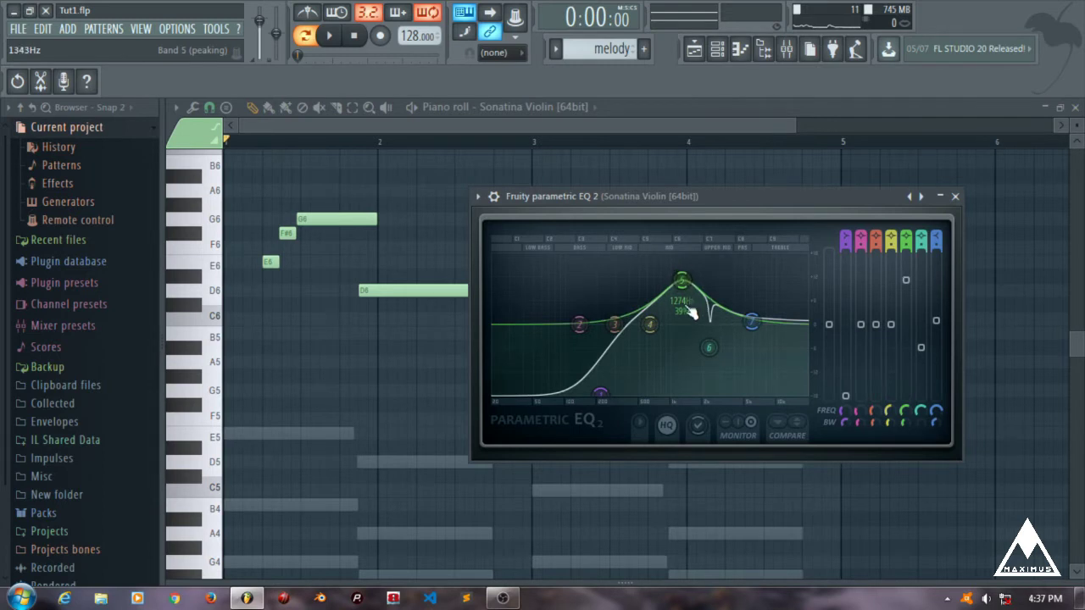
scroll(690, 311, "down", 10)
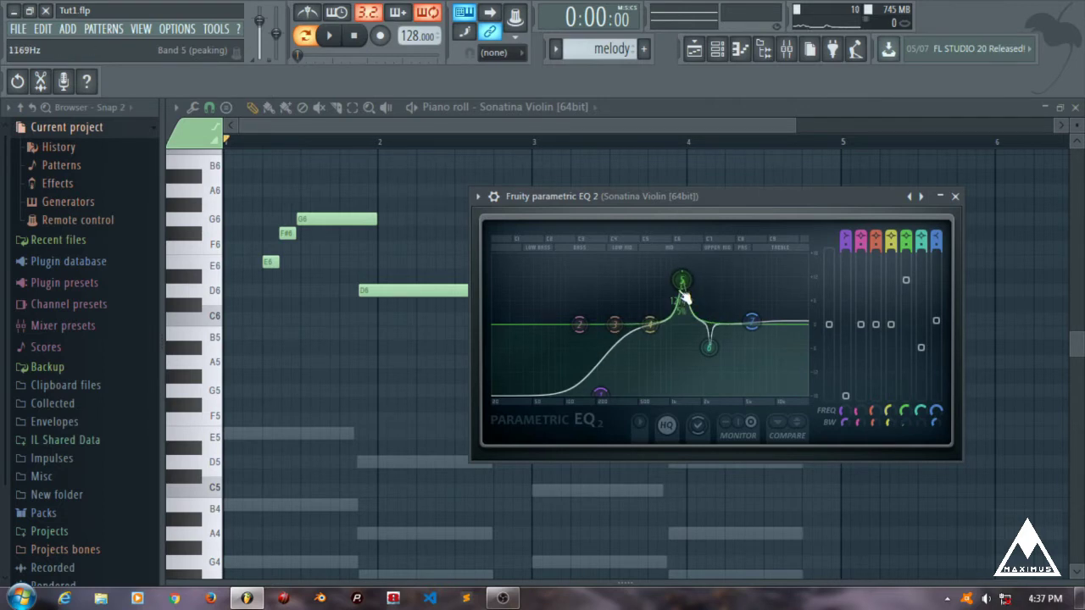
- Shift band 5 slightly higher in frequency, lower it into a narrow cut level with band 6, and close the EQ and piano roll
left_click_drag(682, 279, 699, 293)
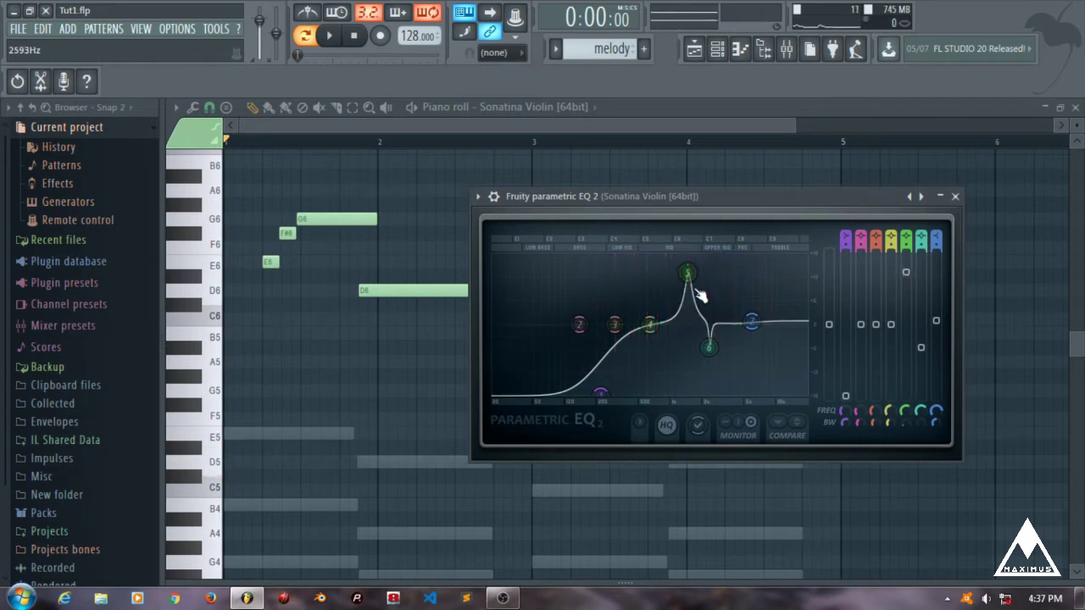
left_click_drag(906, 272, 906, 308)
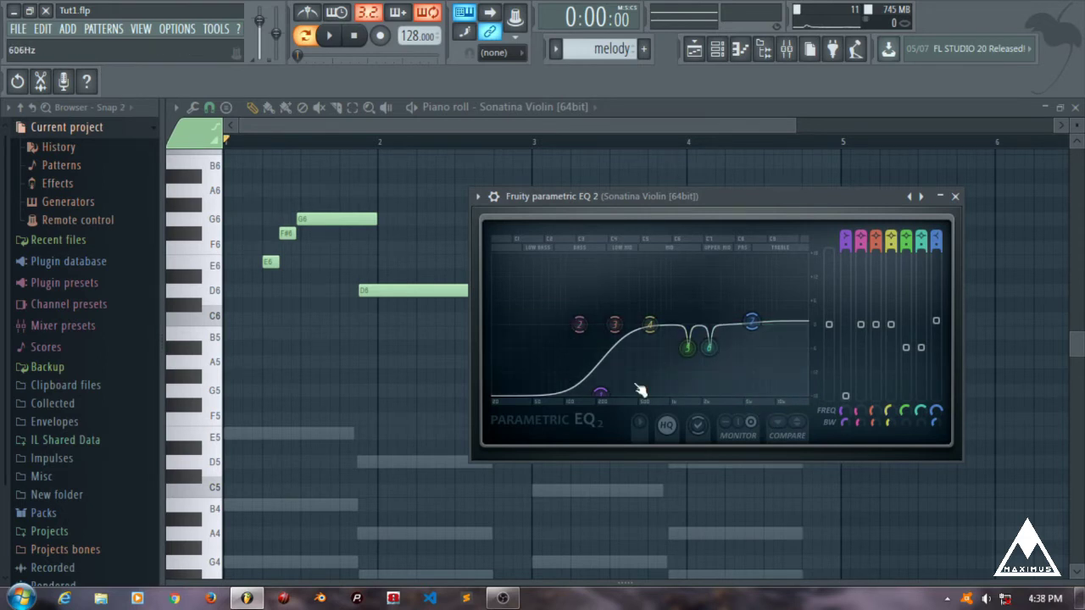
left_click(956, 197)
left_click(1074, 108)
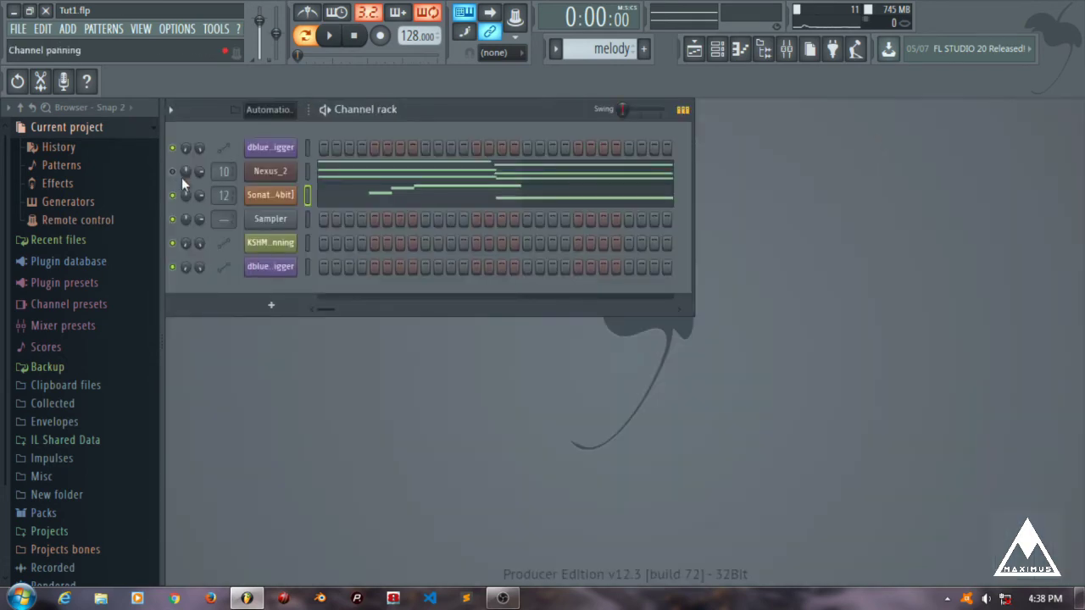
- Open the playlist and play the melody clips from bar 5, showing the arrangement up to the drop
left_click(694, 49)
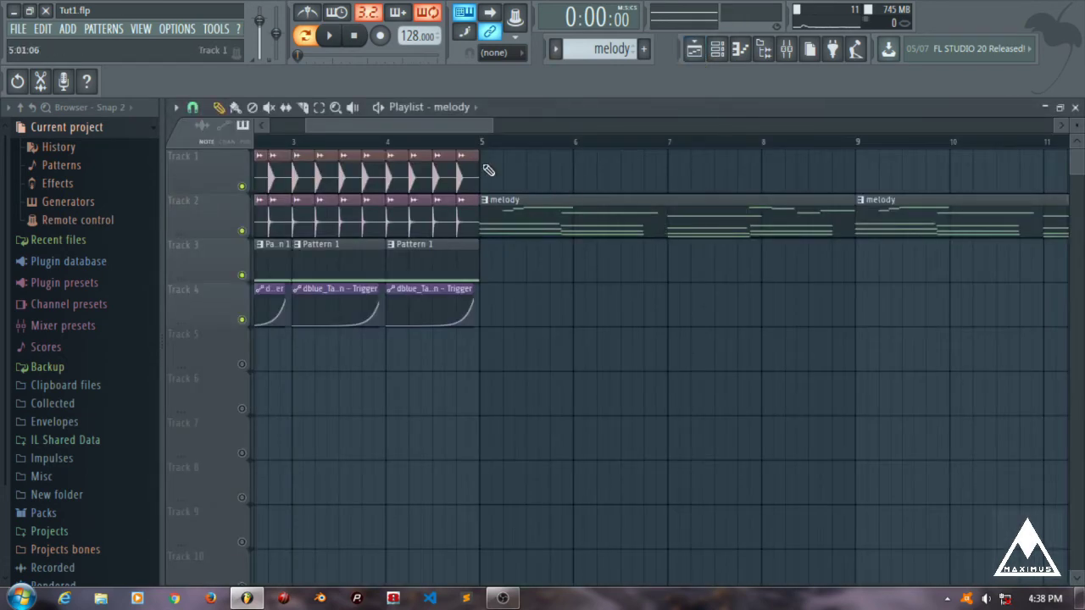
left_click(480, 144)
key("space")
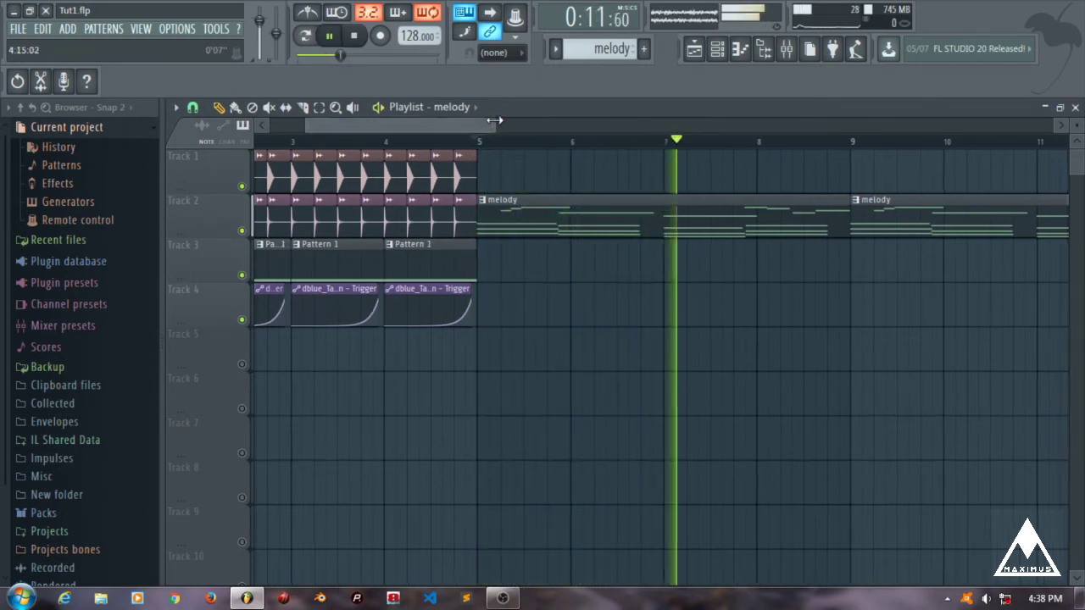
left_click_drag(489, 125, 638, 124)
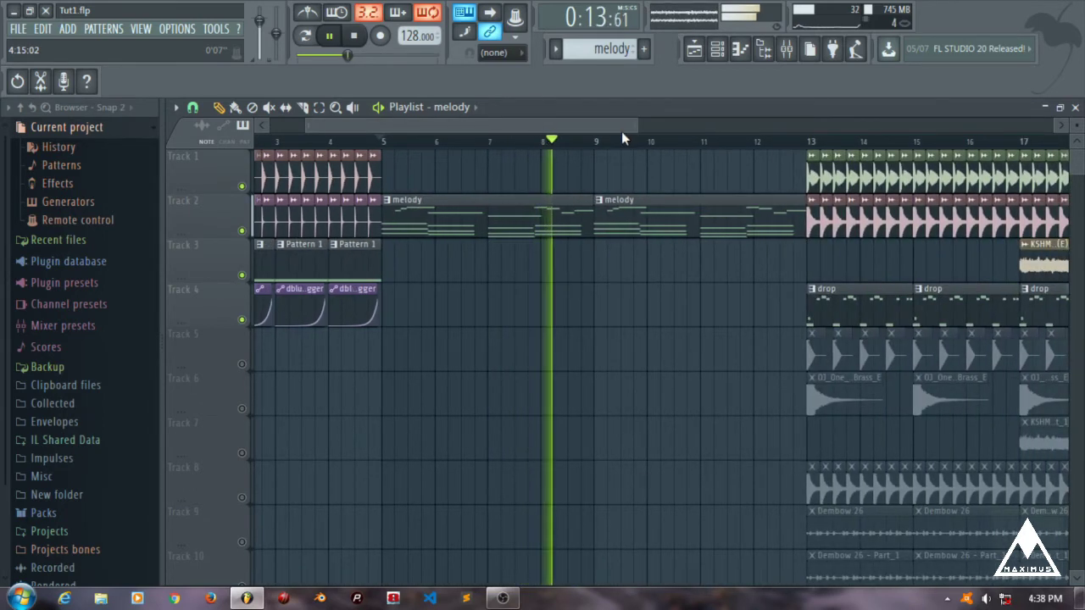
- Unmute all playlist tracks, stop playback, and bring the drop section from bar 13 to bar 21 into view
right_click(243, 322)
right_click(243, 322)
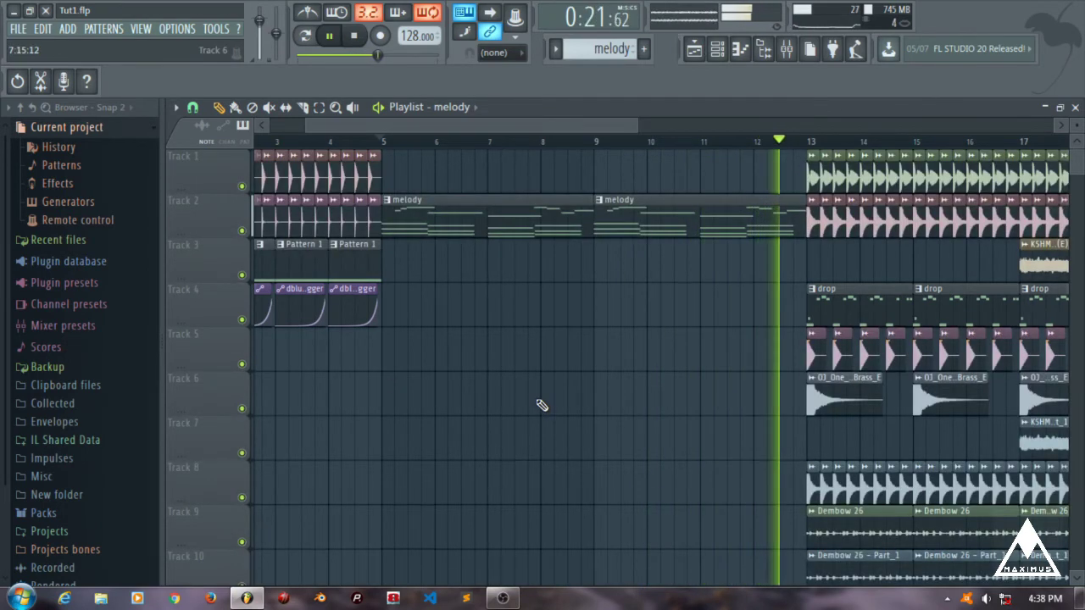
key("space")
left_click_drag(598, 125, 645, 129)
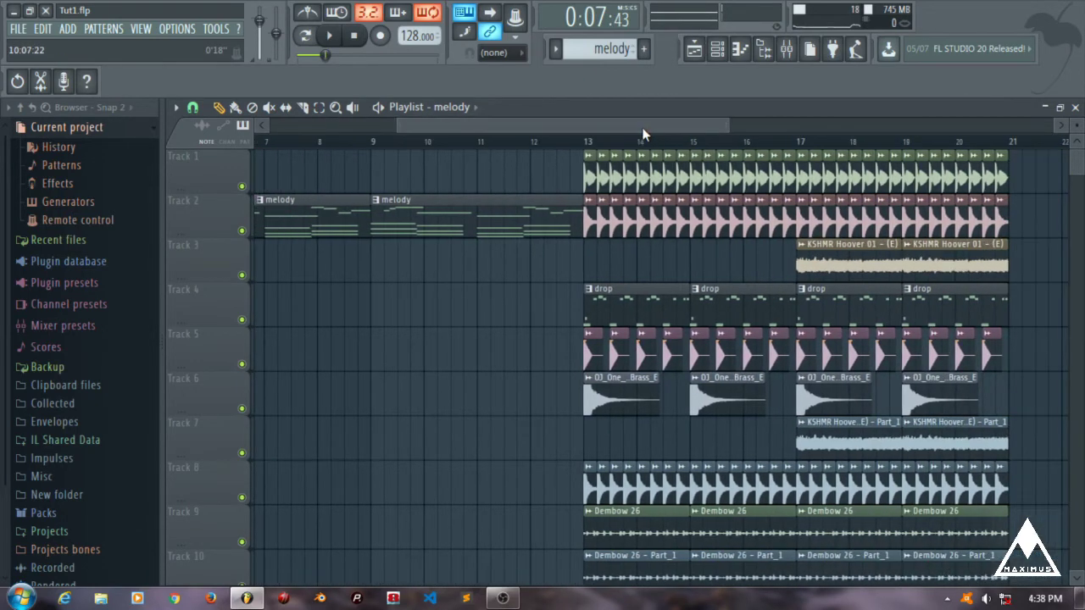
scroll(805, 421, "down", 2)
scroll(790, 389, "up", 2)
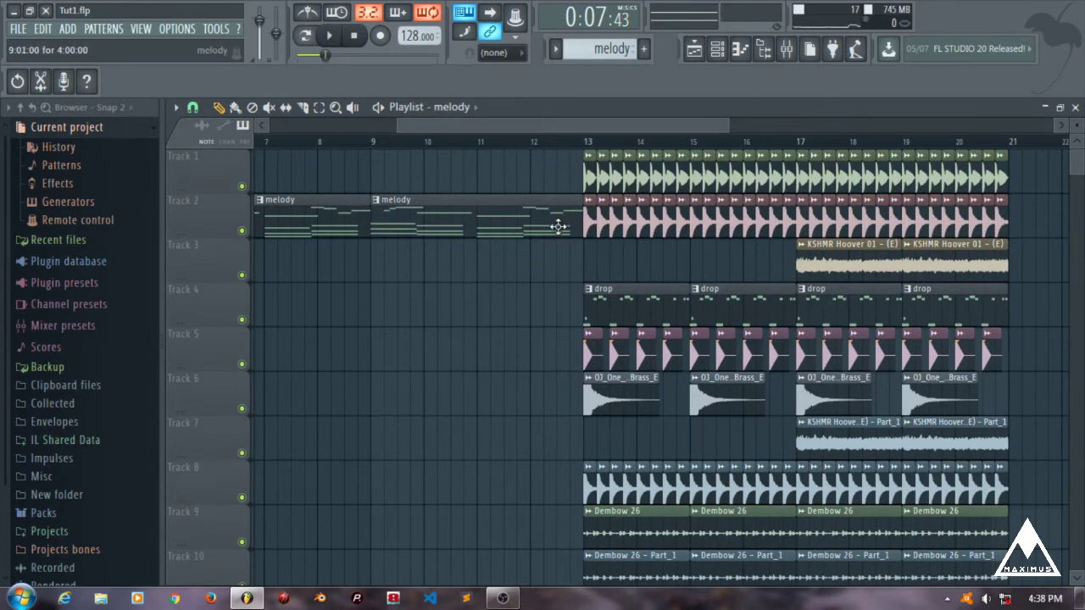
- Delete the remaining melody clips before bar 13 from Track 2 in the playlist
right_click(533, 224)
right_click(334, 212)
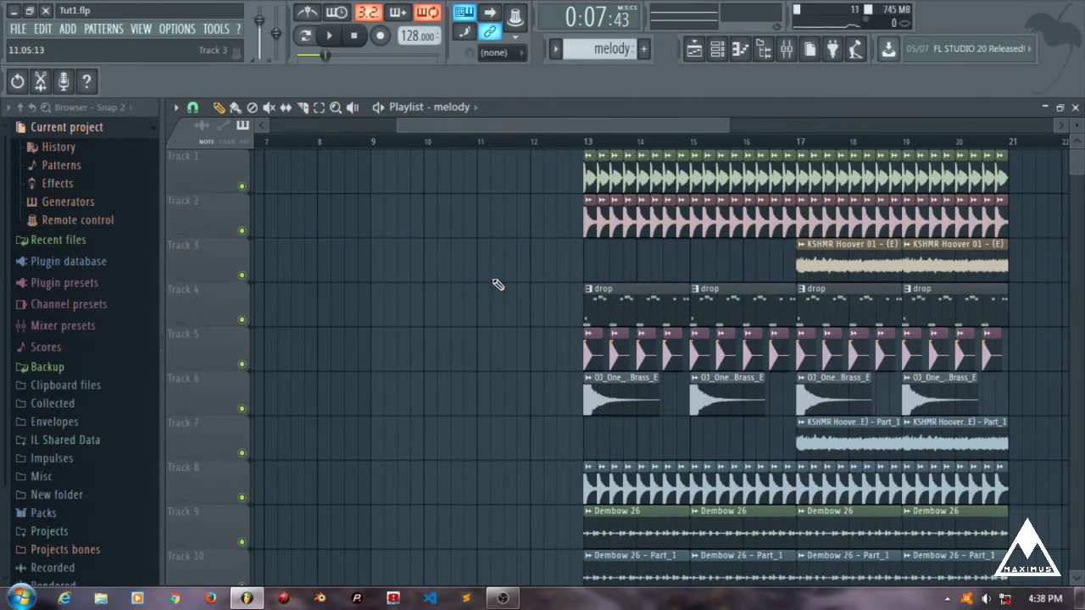
scroll(598, 175, "up", 5)
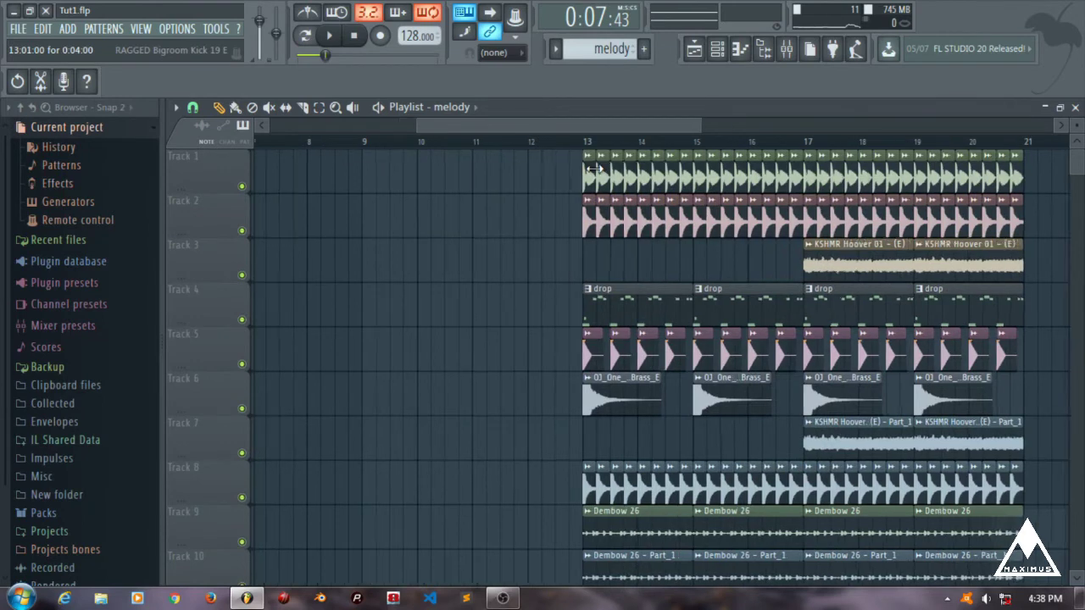
left_click_drag(538, 126, 551, 126)
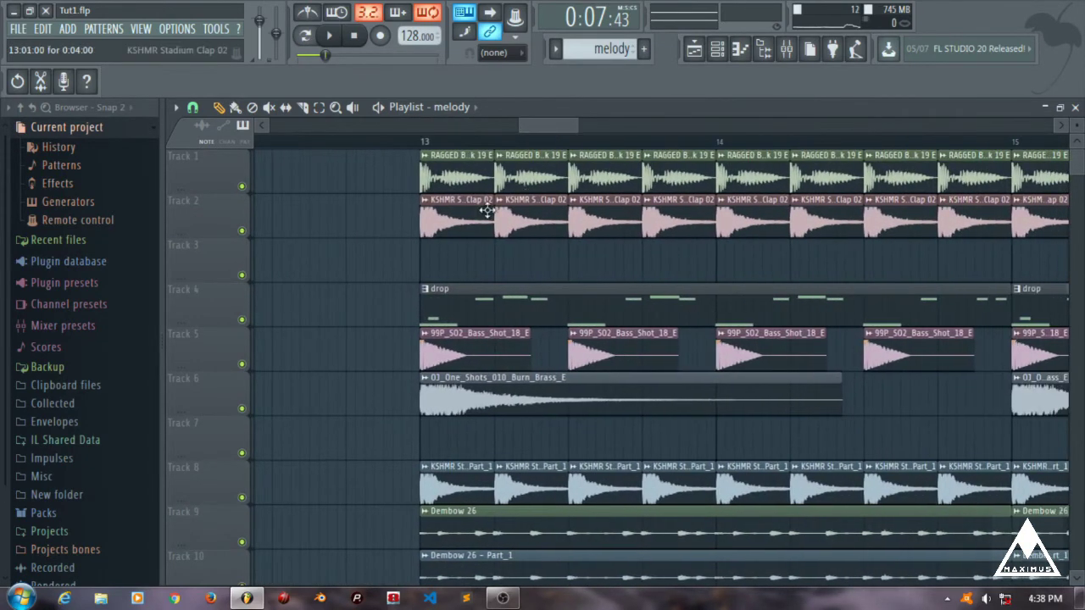
- Solo the drop pattern on Track 4, play it from bar 13 and stop playback
right_click(243, 321)
left_click(415, 143)
key("space")
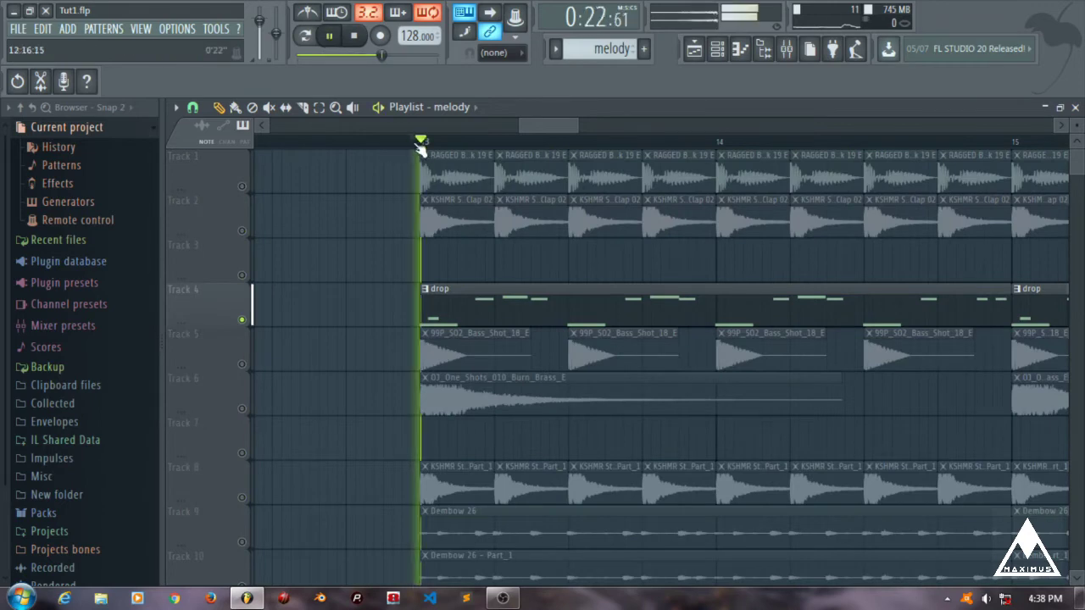
left_click_drag(574, 119, 634, 126)
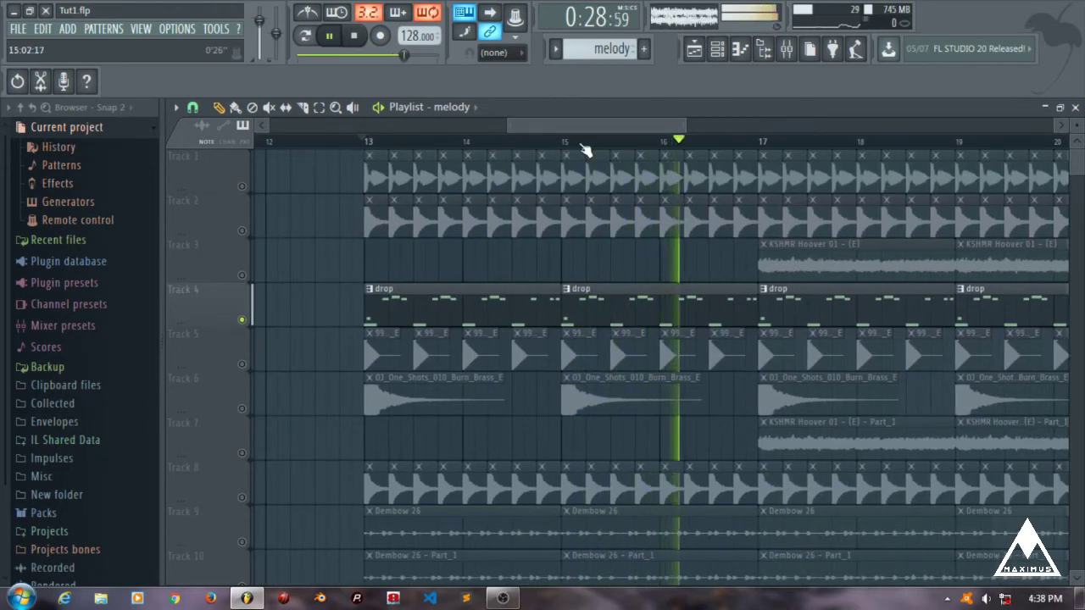
key("space")
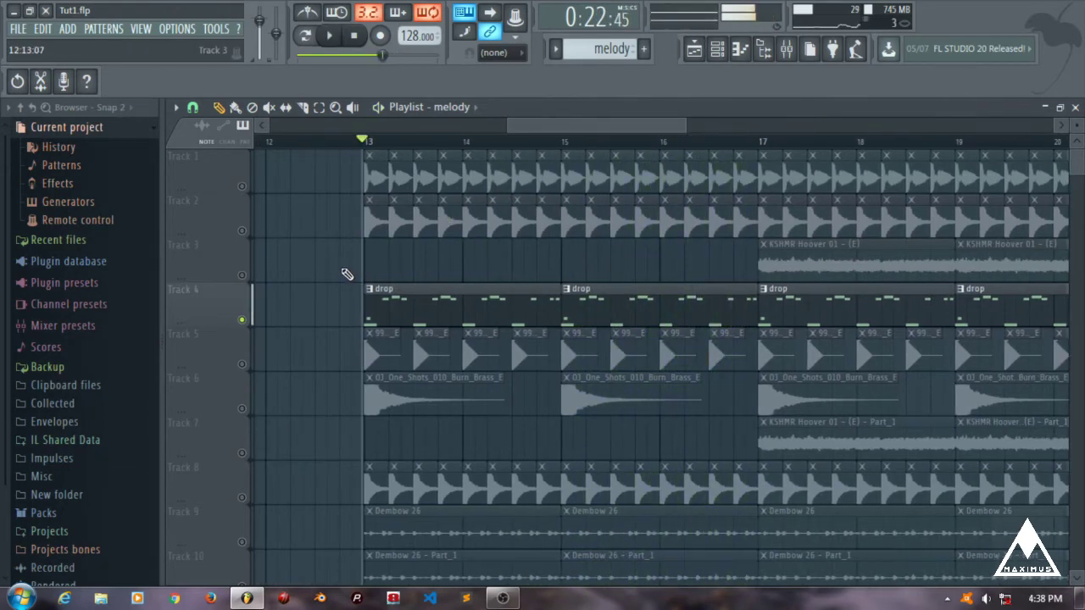
- Solo Track 3 instead of Track 4 and play the KSHMR Hoover 01 clips from bar 17
right_click(242, 320)
right_click(242, 276)
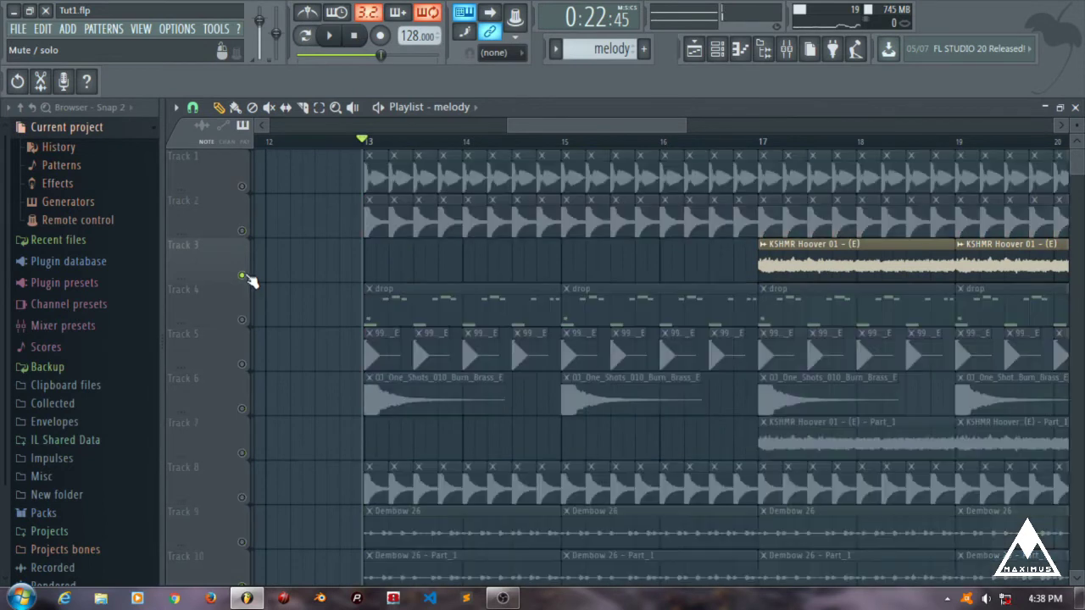
left_click(755, 142)
key("space")
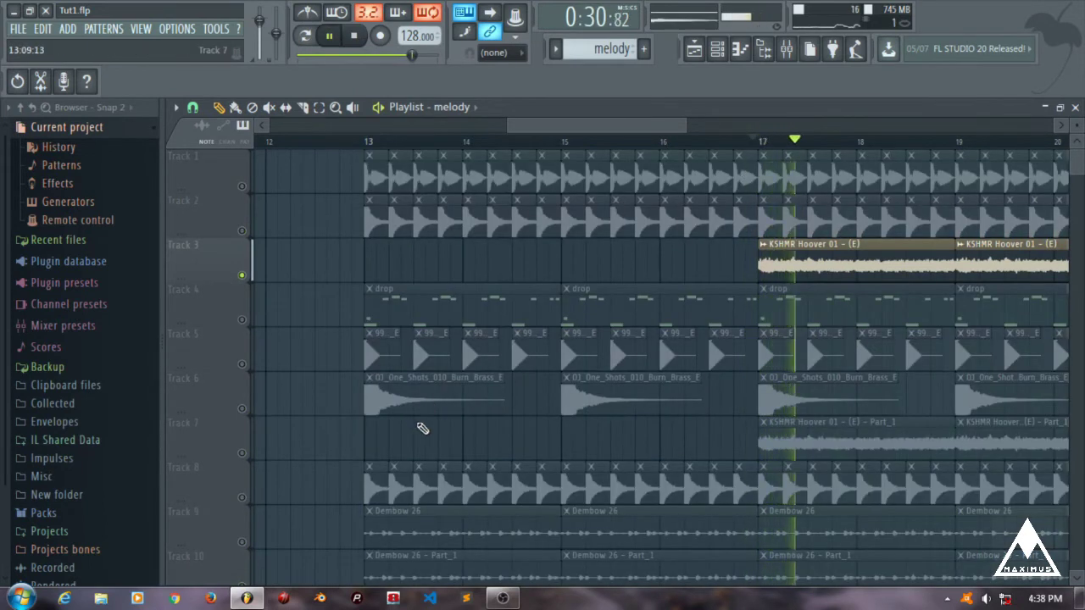
key("space")
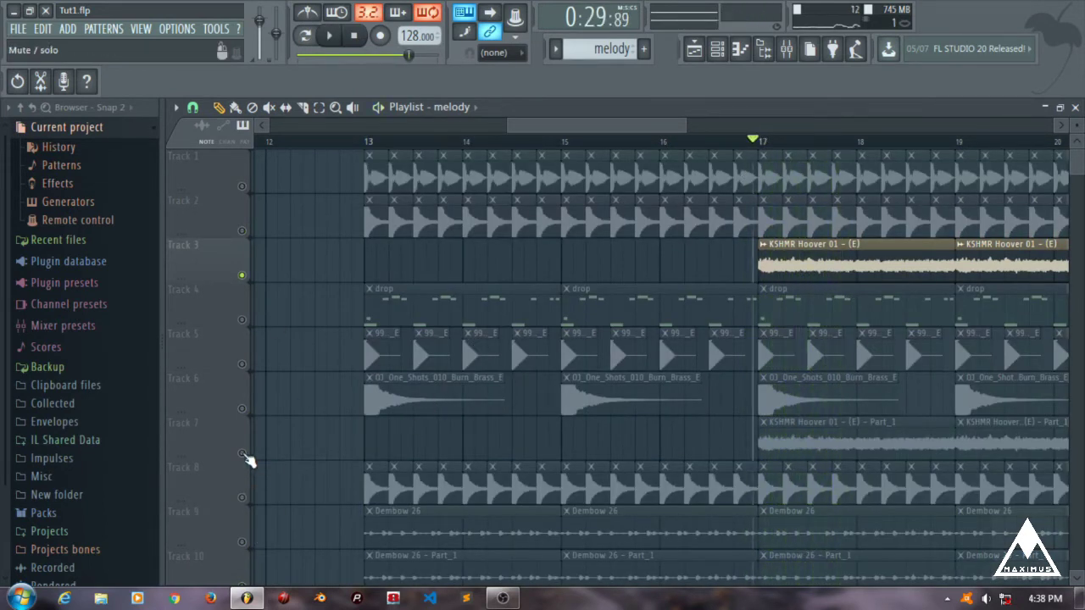
- Add Track 7 to the soloed hoover, play both layers together, and mute the two tracks again
left_click(243, 455)
key("space")
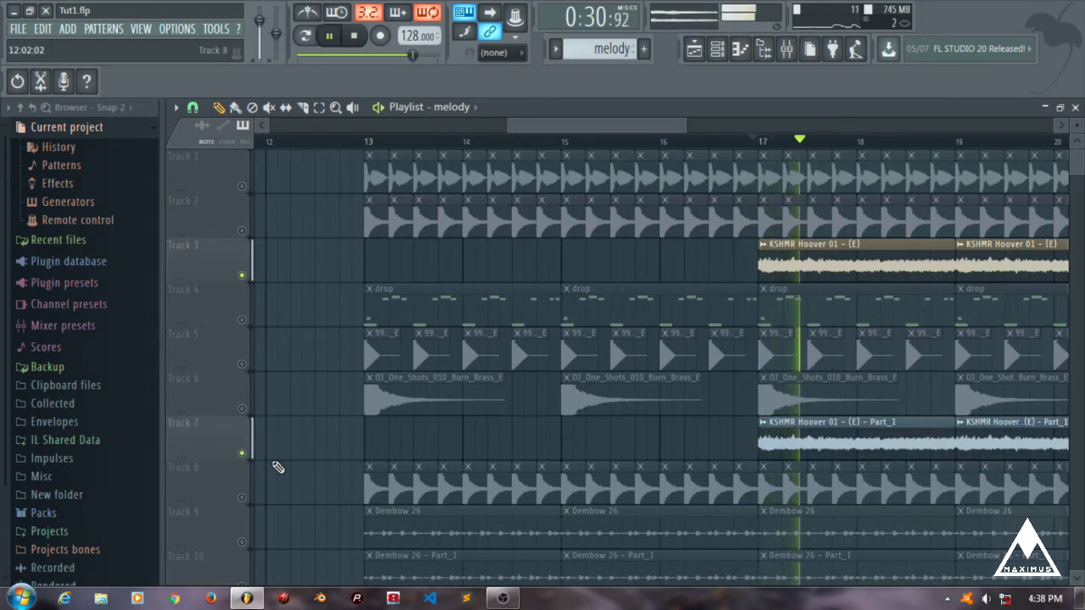
scroll(293, 467, "down", 1)
scroll(292, 466, "down", 1)
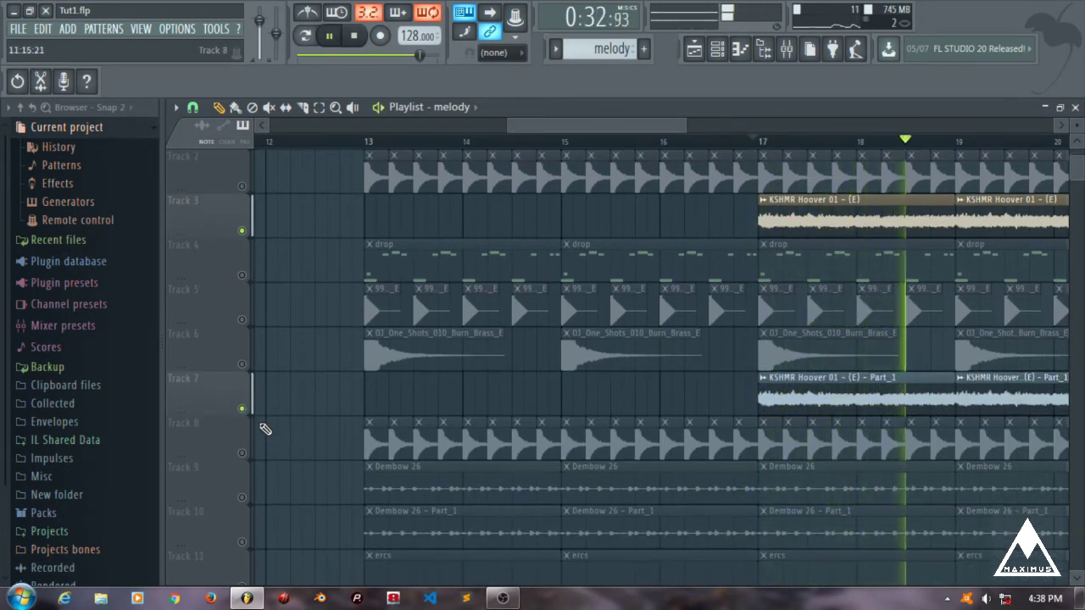
key("space")
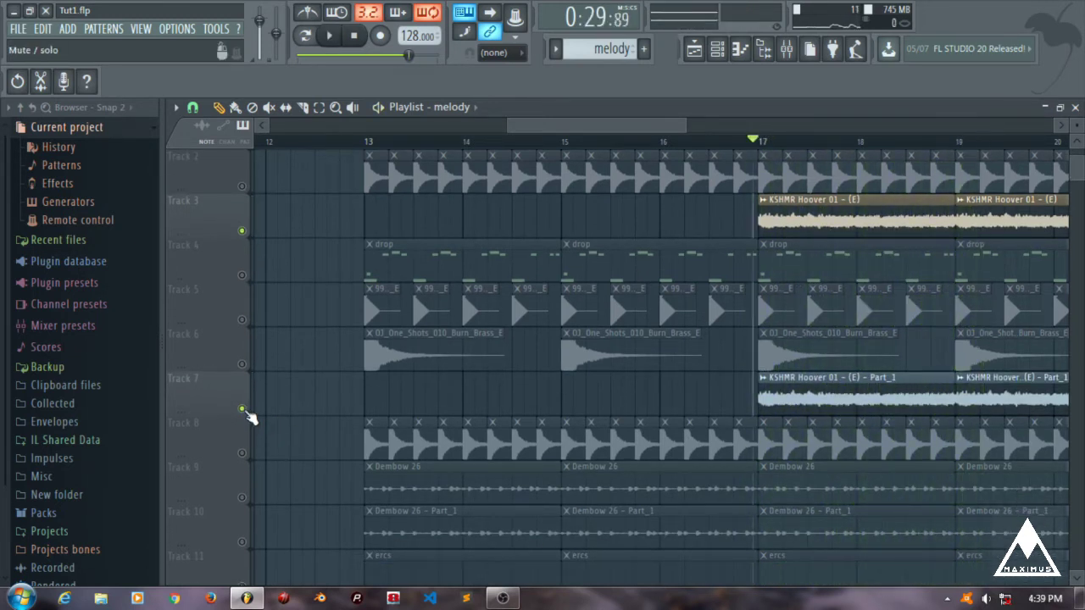
left_click(243, 409)
left_click(241, 232)
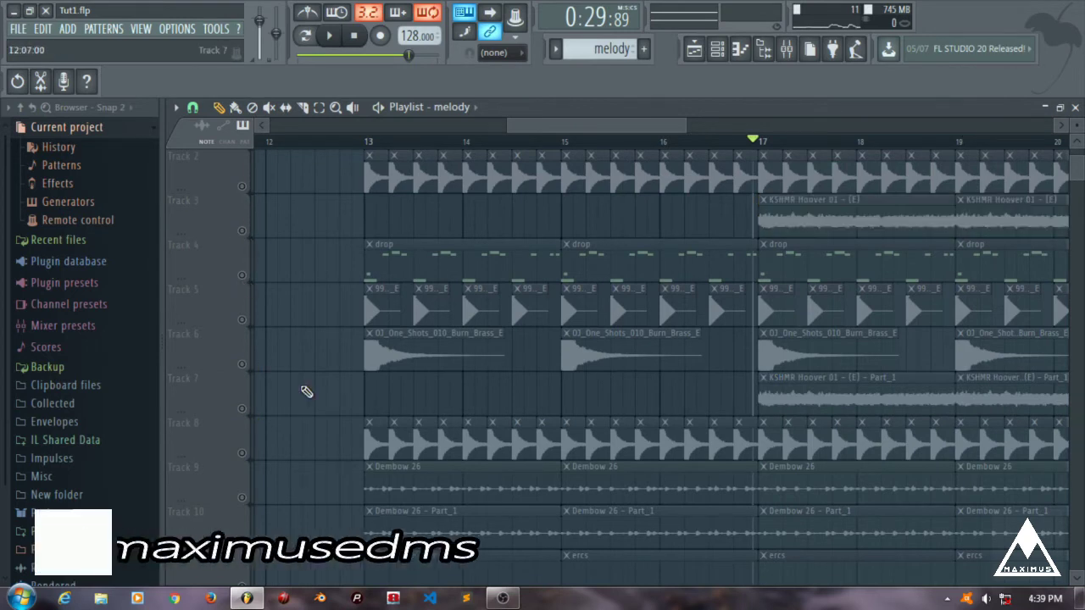
- Unmute both Dembow 26 layers on Tracks 9 and 10, play them from bar 13, and mute them again
scroll(303, 387, "down", 1)
left_click(242, 454)
left_click(242, 498)
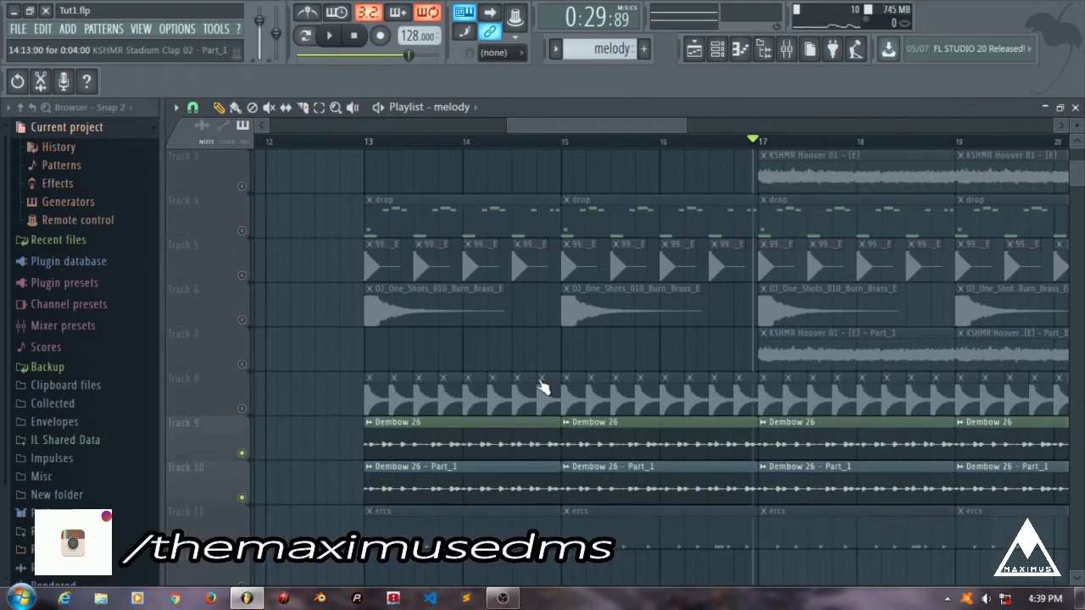
left_click(358, 141)
key("space")
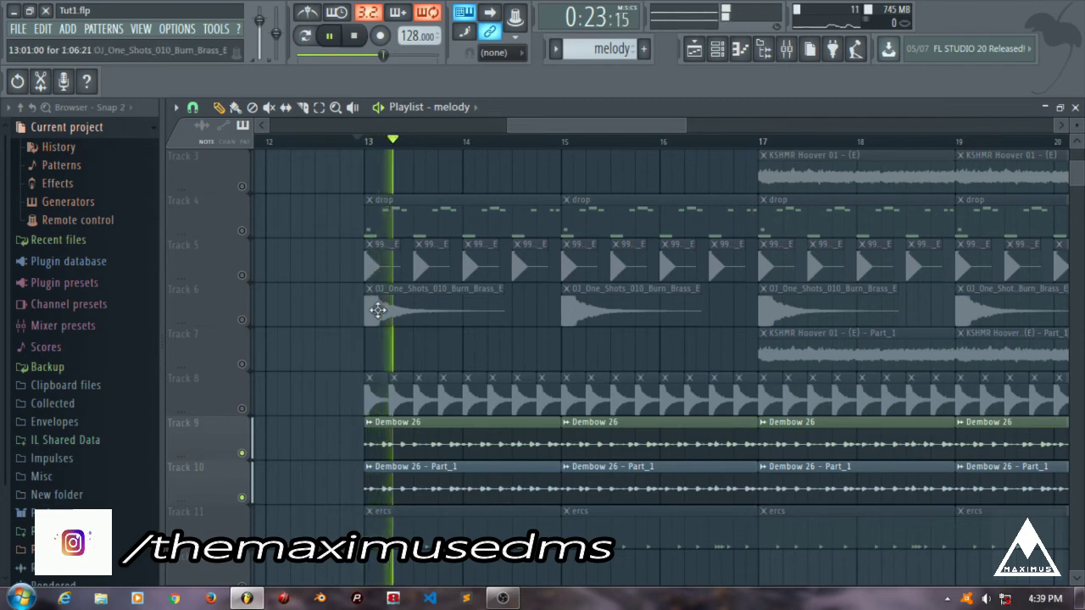
key("space")
left_click(242, 498)
left_click(242, 453)
- Play the ercs pattern on Track 11 alone, and restore all playlist tracks with playback stopped
scroll(266, 472, "down", 1)
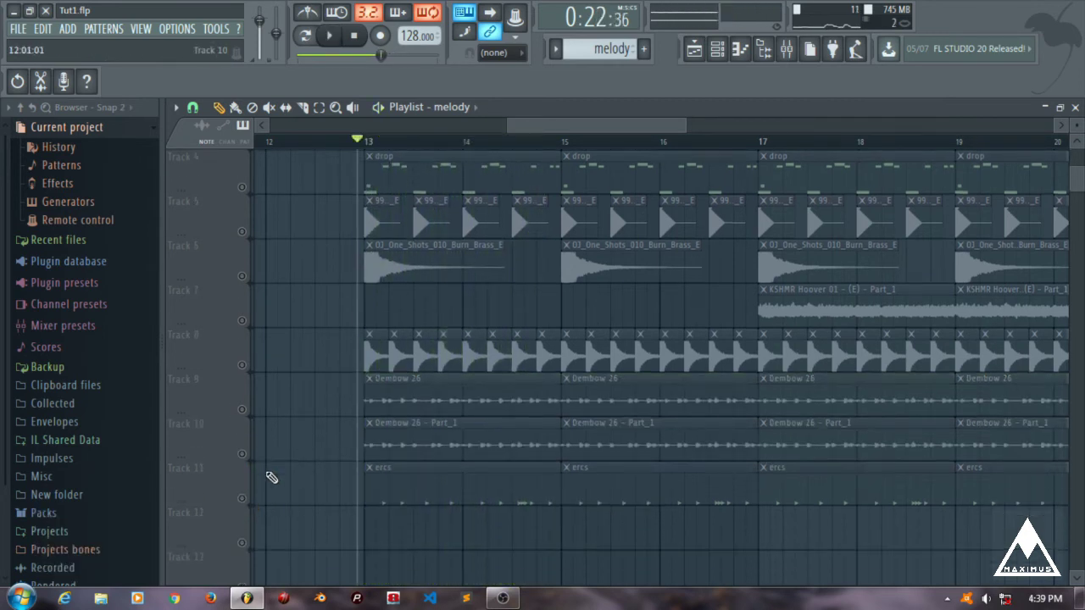
left_click(242, 498)
key("space")
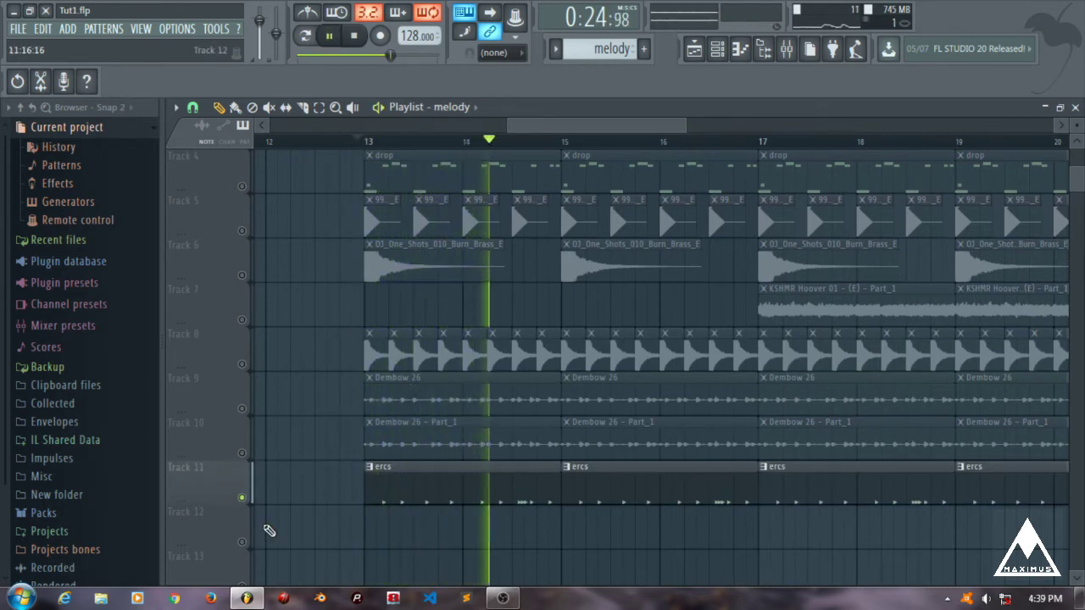
key("space")
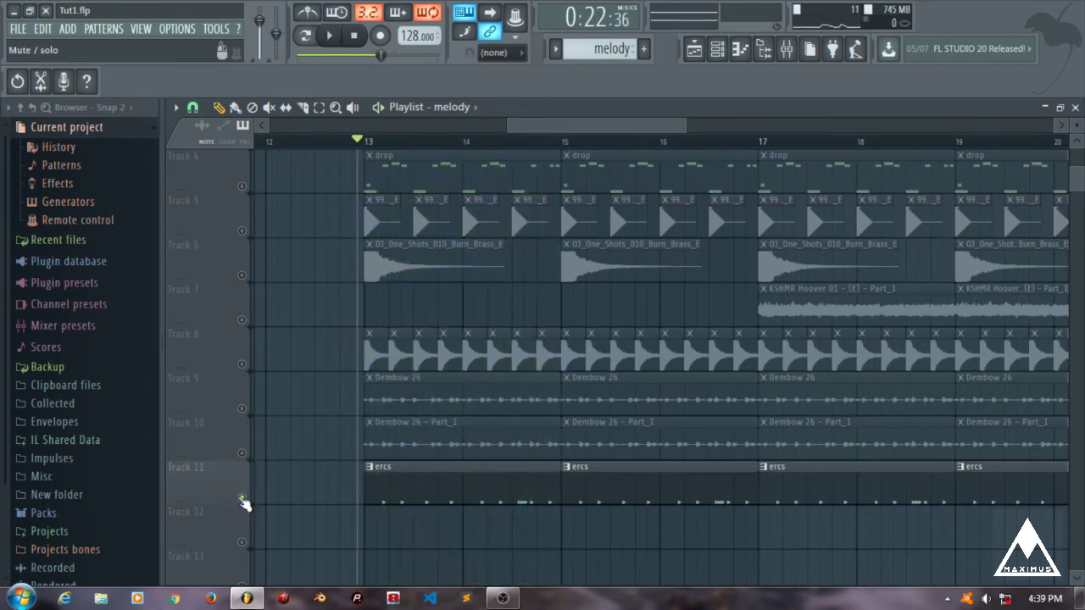
left_click(241, 499)
key("space")
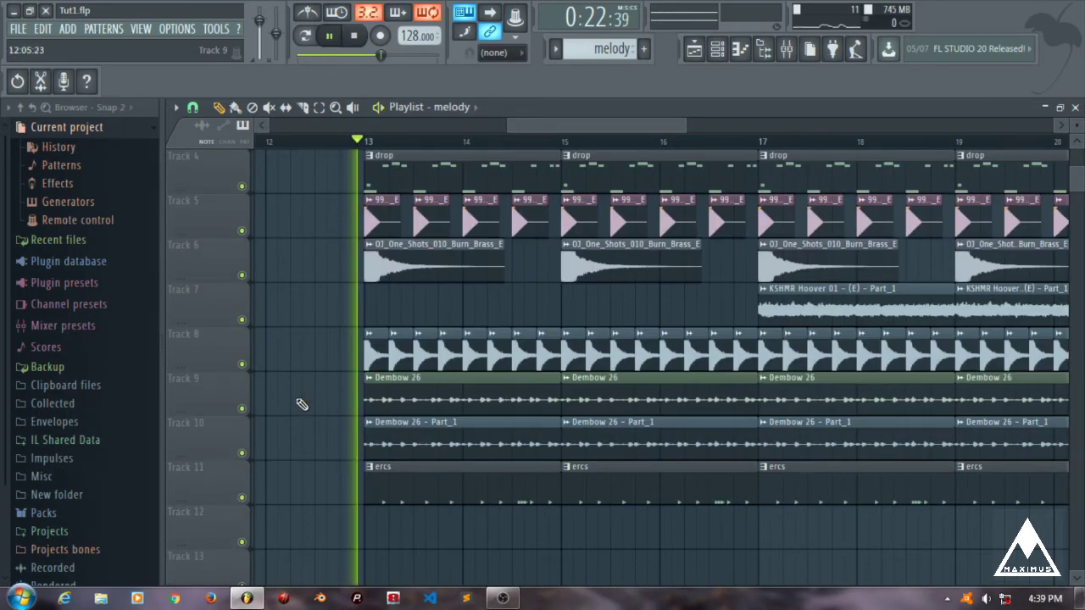
key("space")
- Solo the Burn Brass one-shots on Track 6, audition them briefly, and unmute all tracks again
right_click(243, 271)
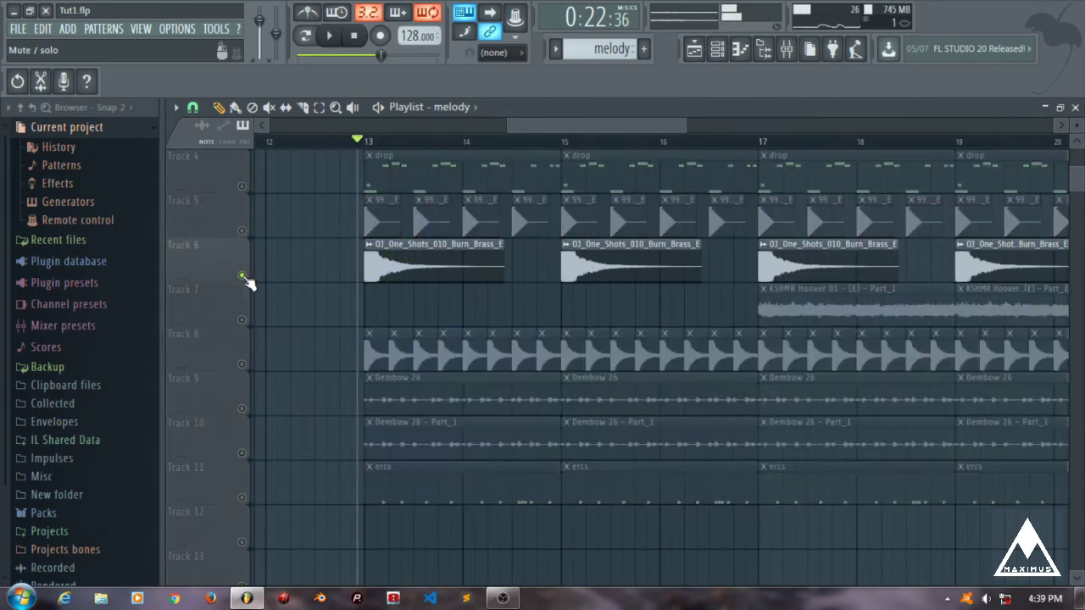
key("space")
key("space")
right_click(242, 274)
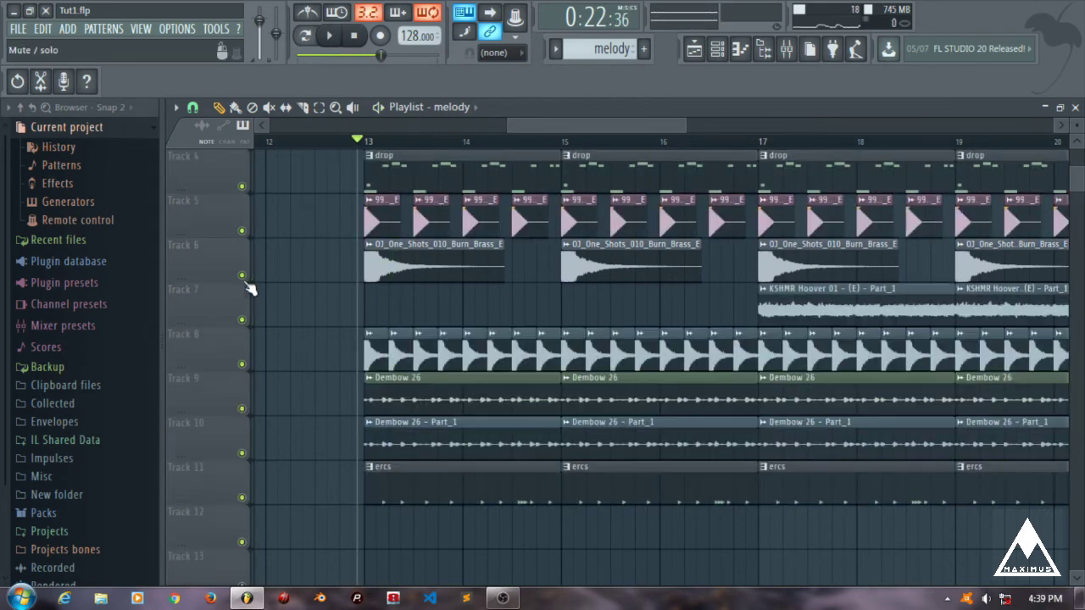
- Play the full drop from bar 13 with every track active, following it past bar 19 before stopping
key("space")
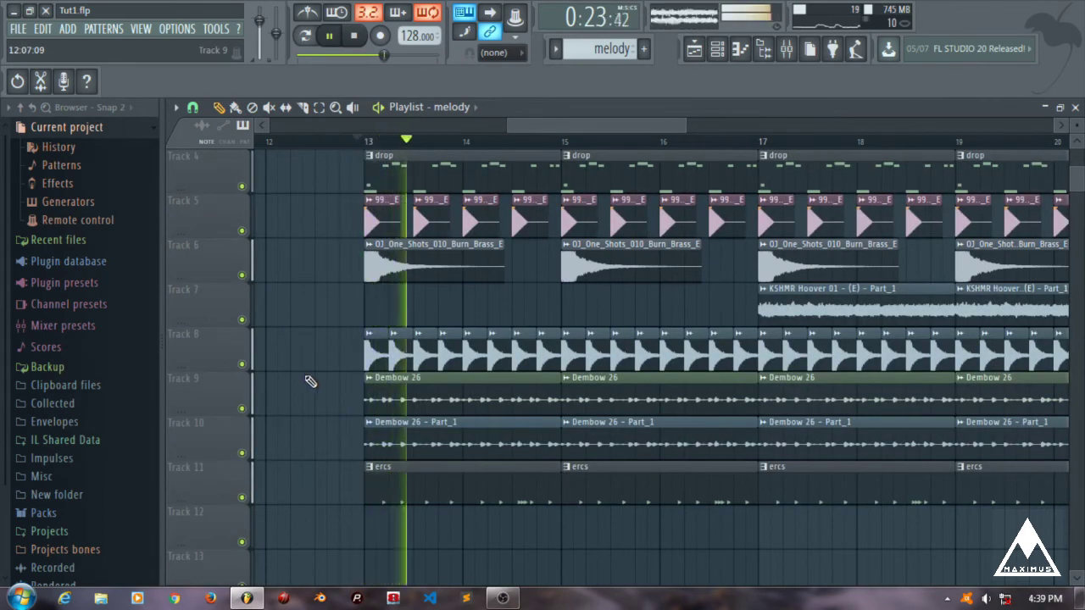
scroll(496, 347, "up", 3)
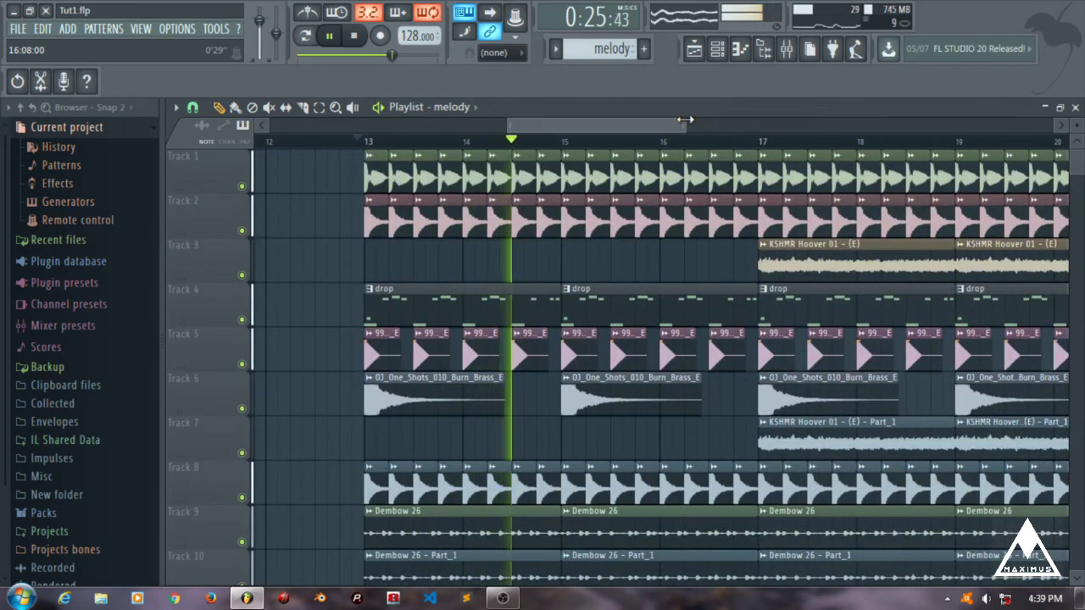
left_click_drag(687, 125, 738, 125)
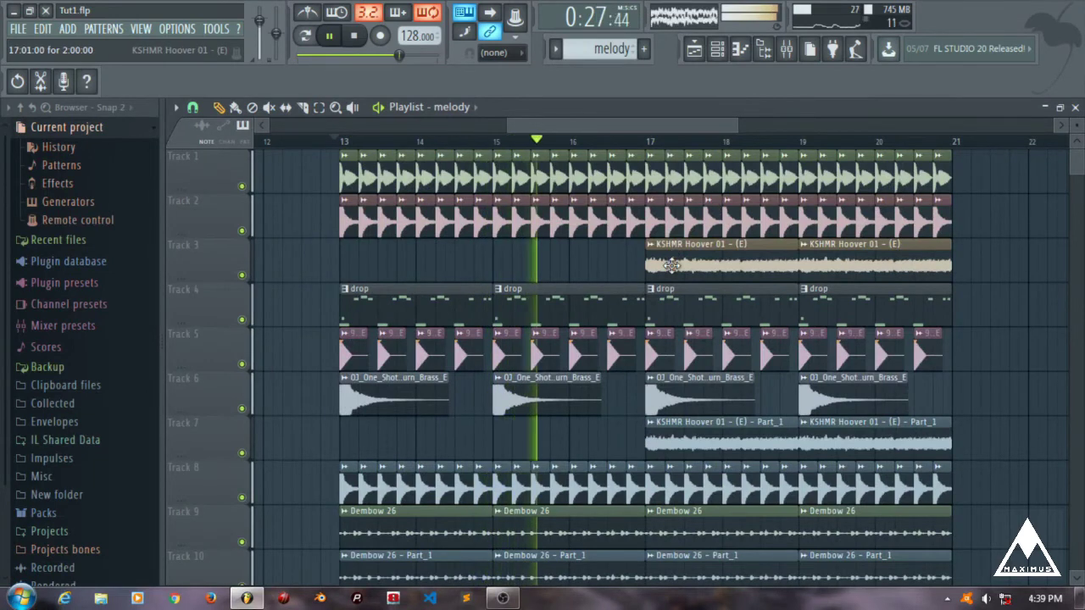
scroll(670, 259, "down", 2)
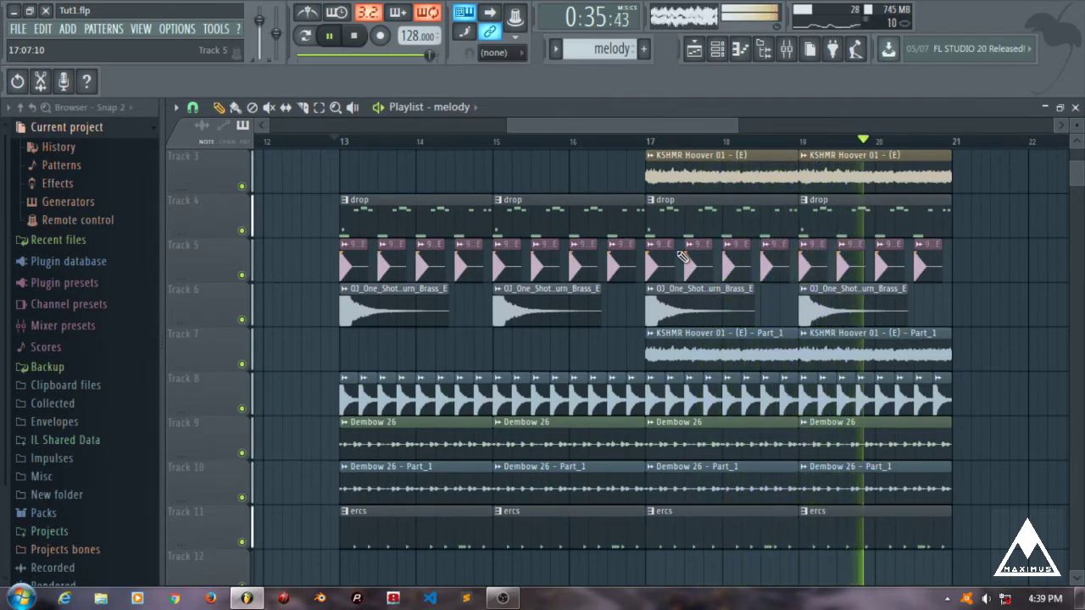
key("space")
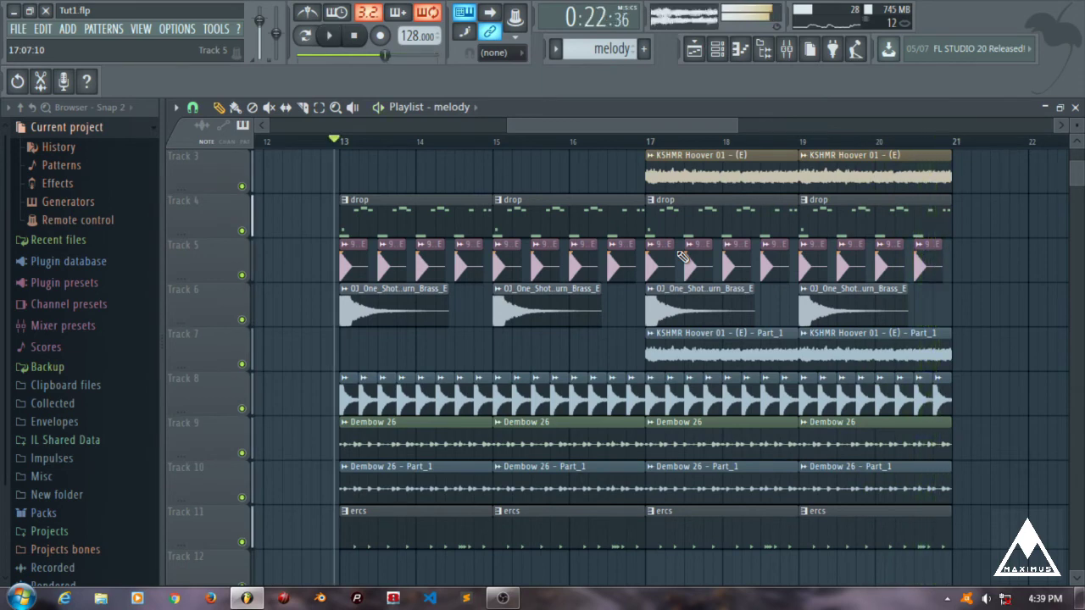
- Open the mixer and inspect the effect slots of the LD Festival Saw 3, Dembow 06, KSHMR Hoover 01, LEAD - Chainsaw and Spire inserts
scroll(519, 303, "up", 2)
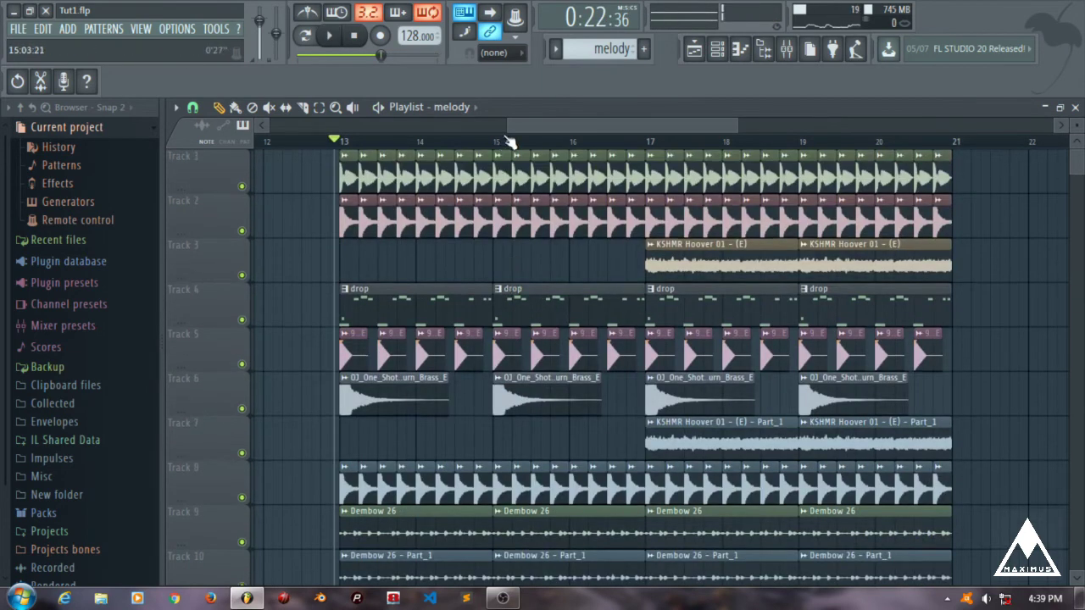
left_click_drag(519, 125, 505, 120)
scroll(411, 230, "up", 1)
scroll(420, 280, "up", 3)
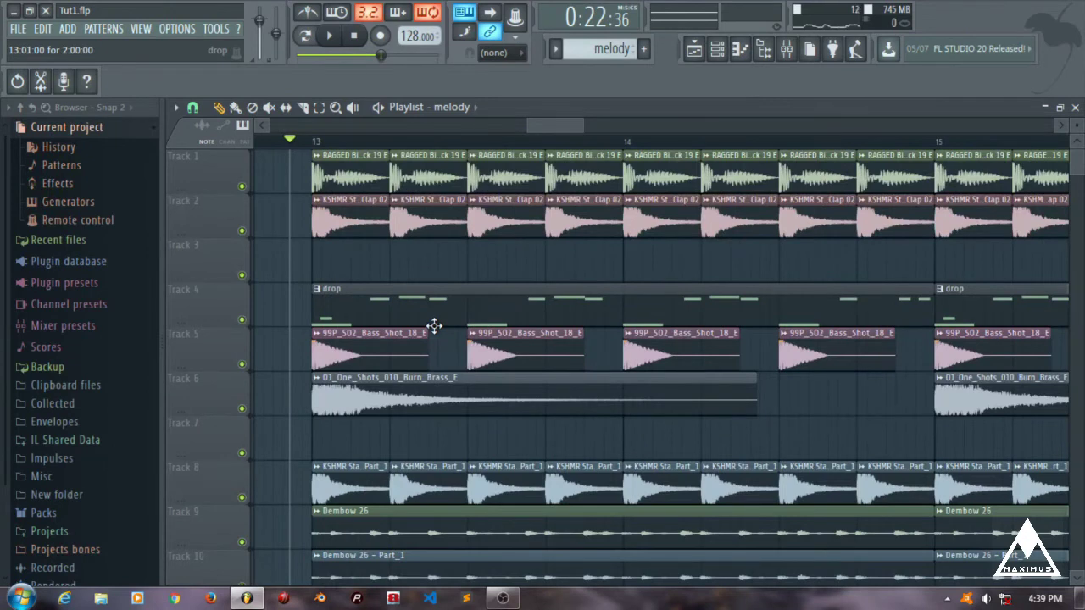
left_click(802, 48)
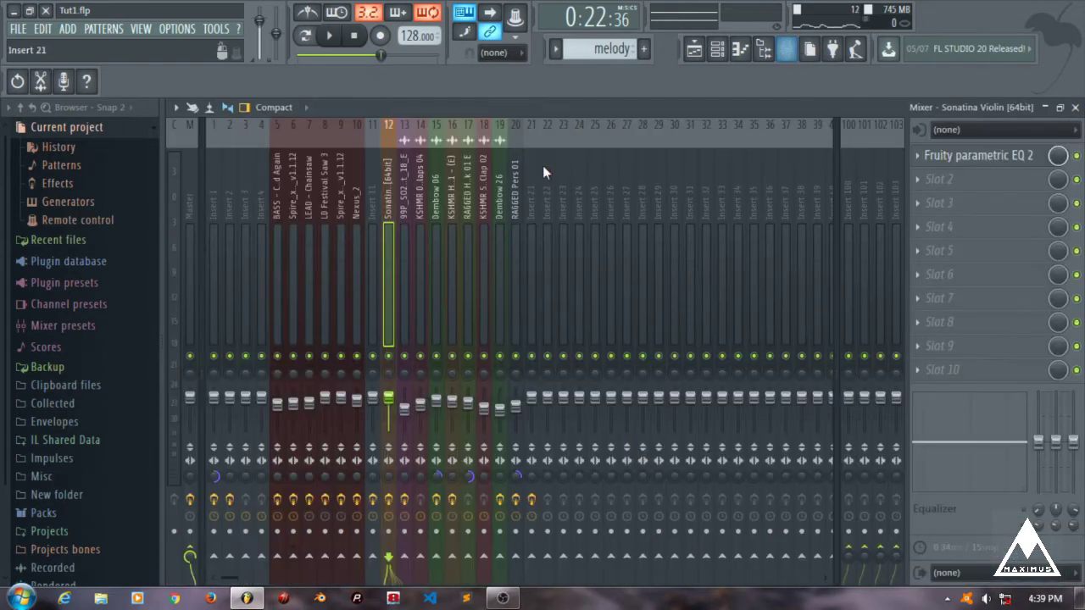
left_click(330, 183)
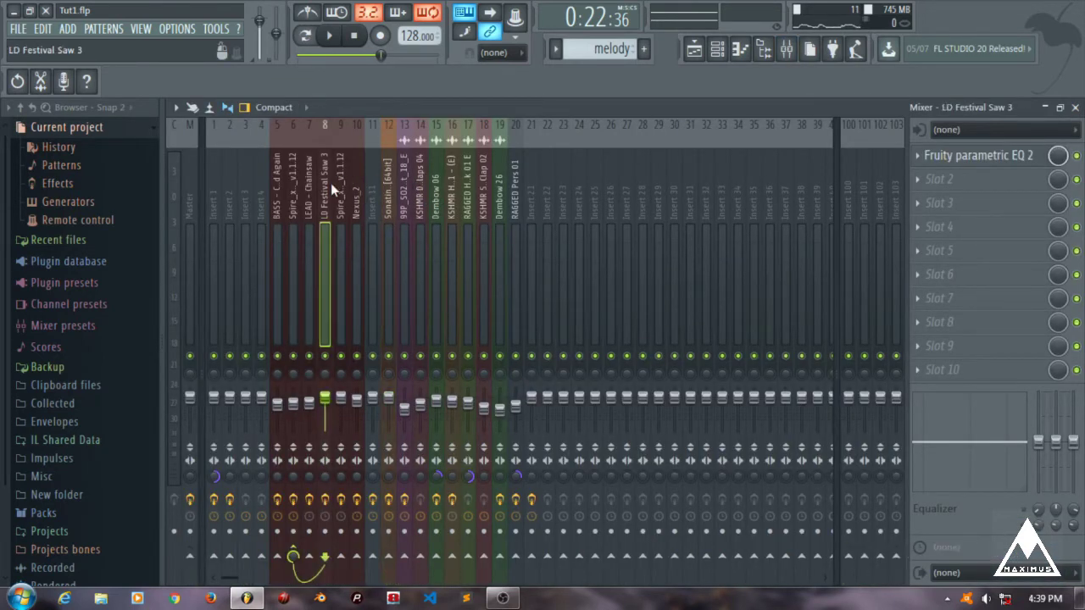
left_click(436, 185)
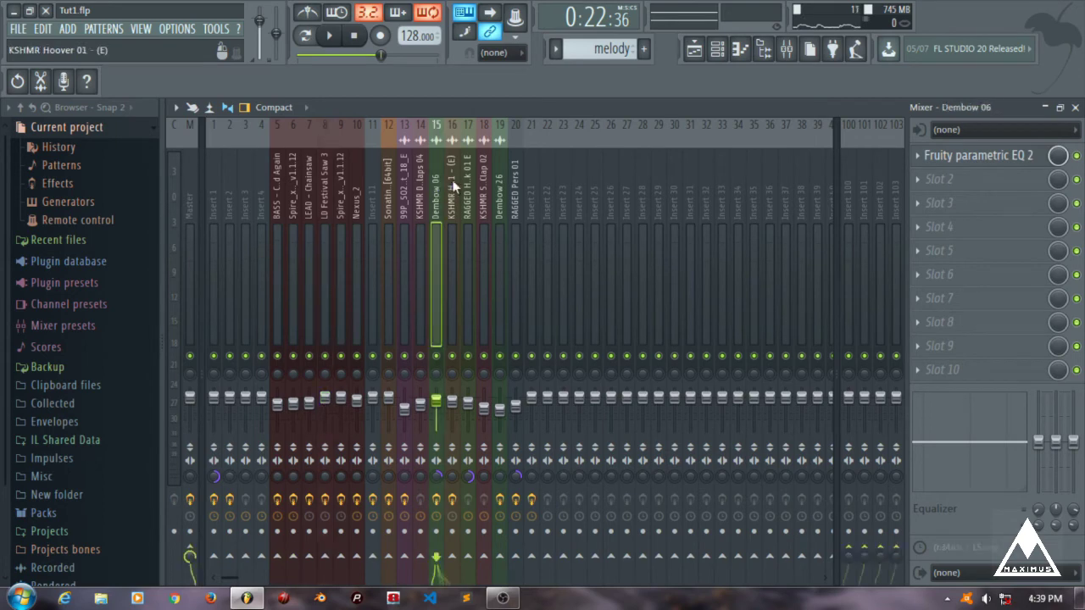
left_click(452, 180)
left_click(310, 190)
left_click(296, 185)
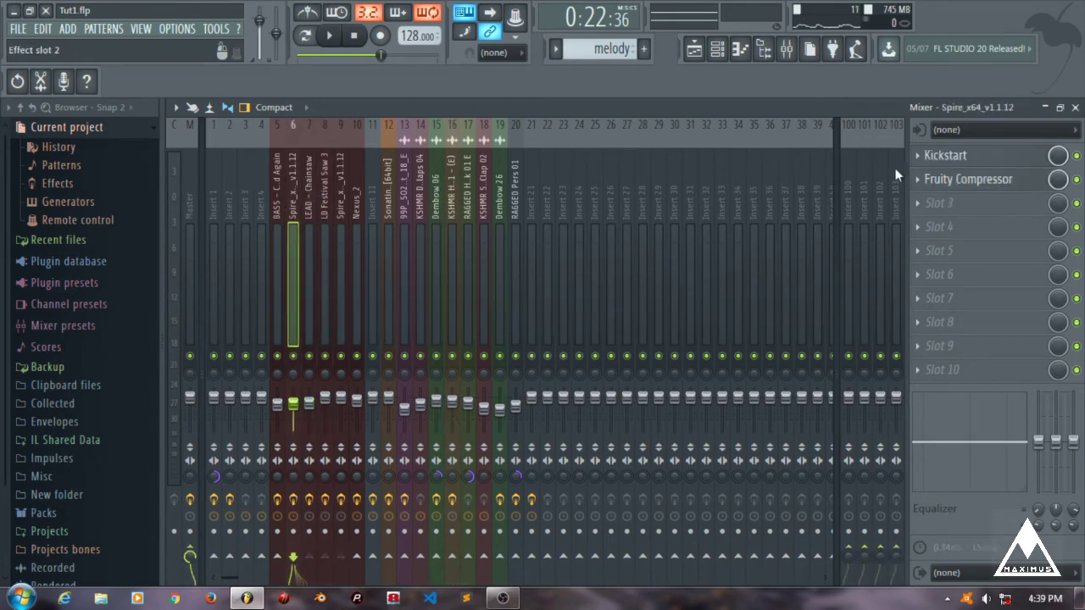
- Close the mixer and playlist, switch to the drop pattern, and play it in the channel rack
left_click(1076, 108)
left_click(1076, 108)
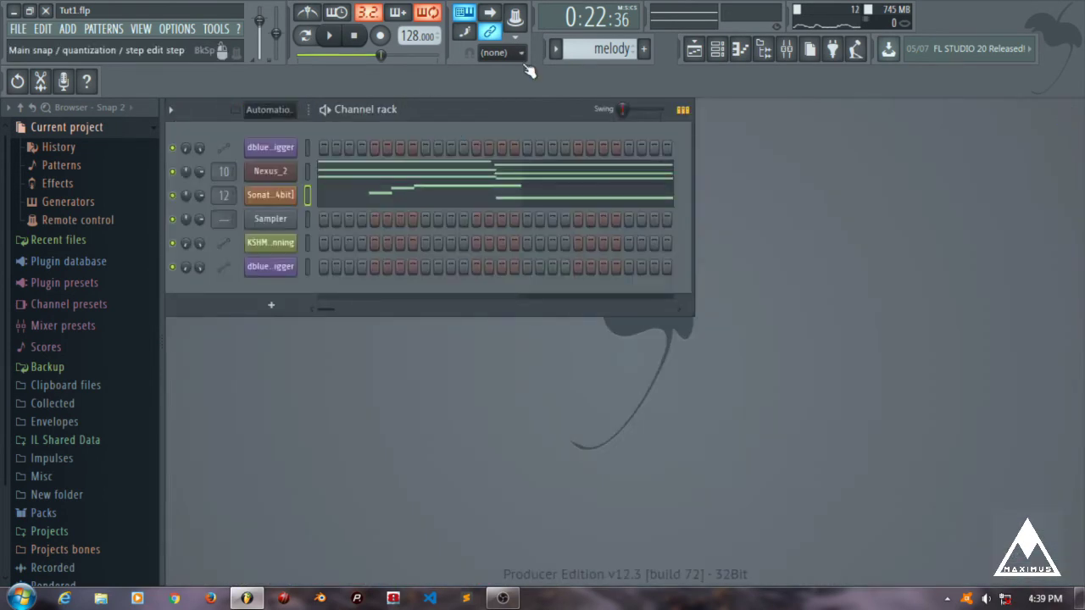
left_click(559, 51)
left_click(569, 81)
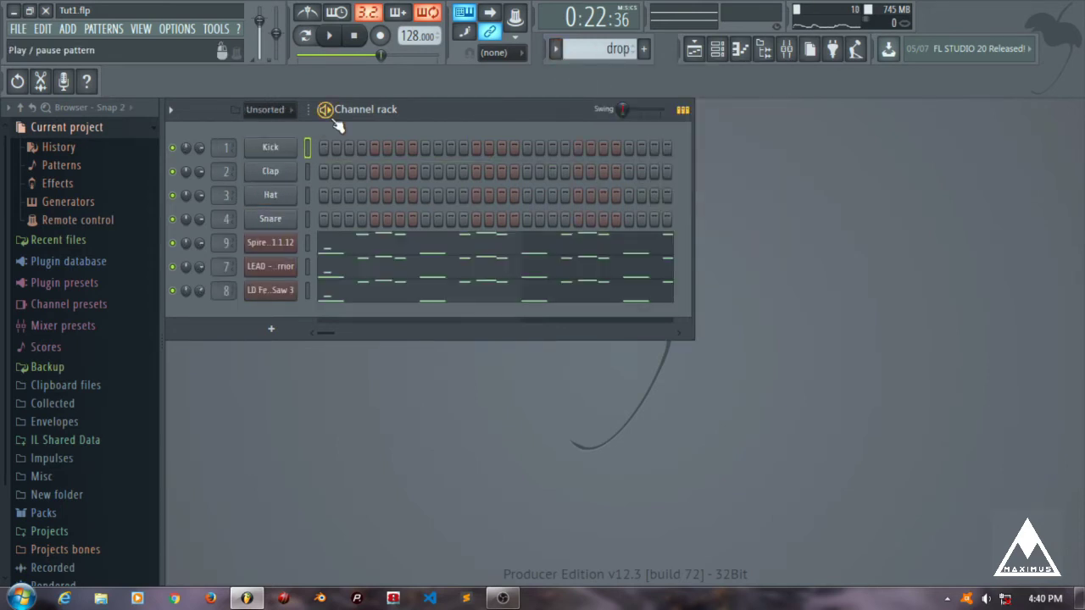
key("space")
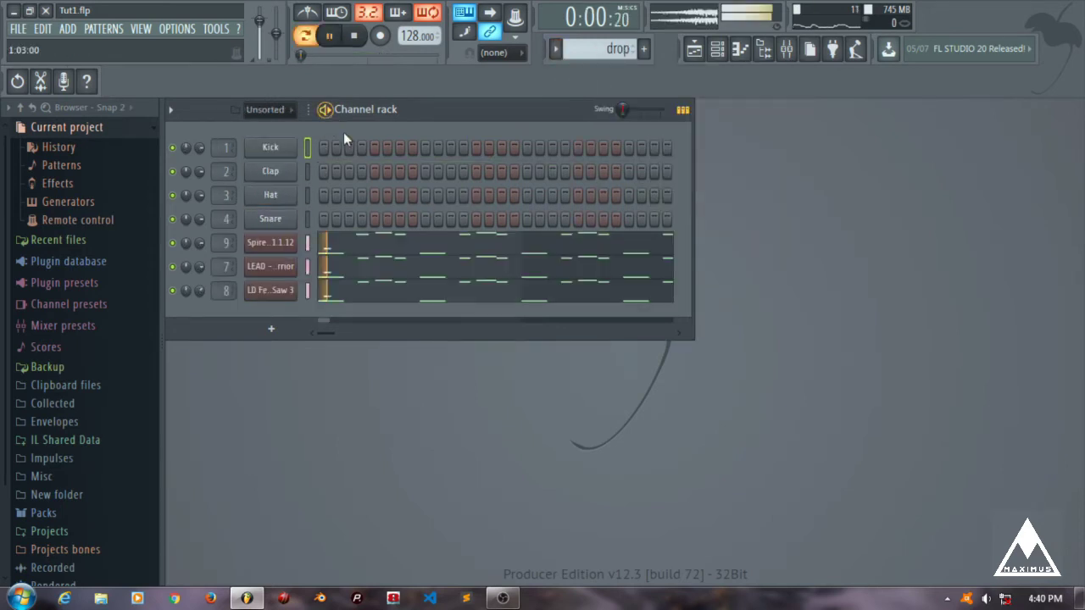
- Mute the LEAD and LD Festival Saw 3 channels to audition the Spire lead alone, and stop playback
left_click(173, 268)
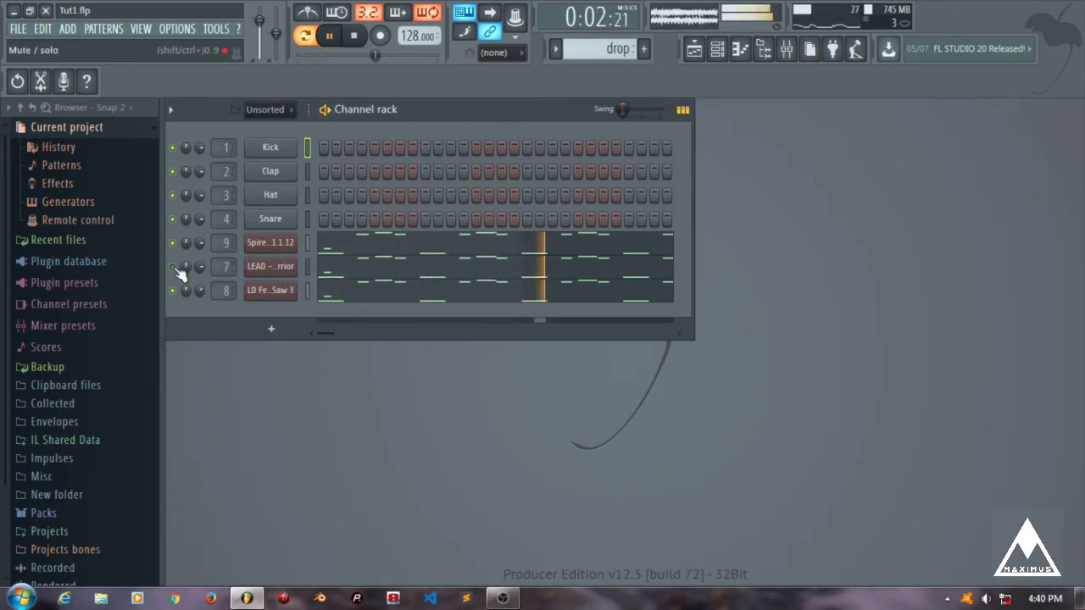
left_click(173, 291)
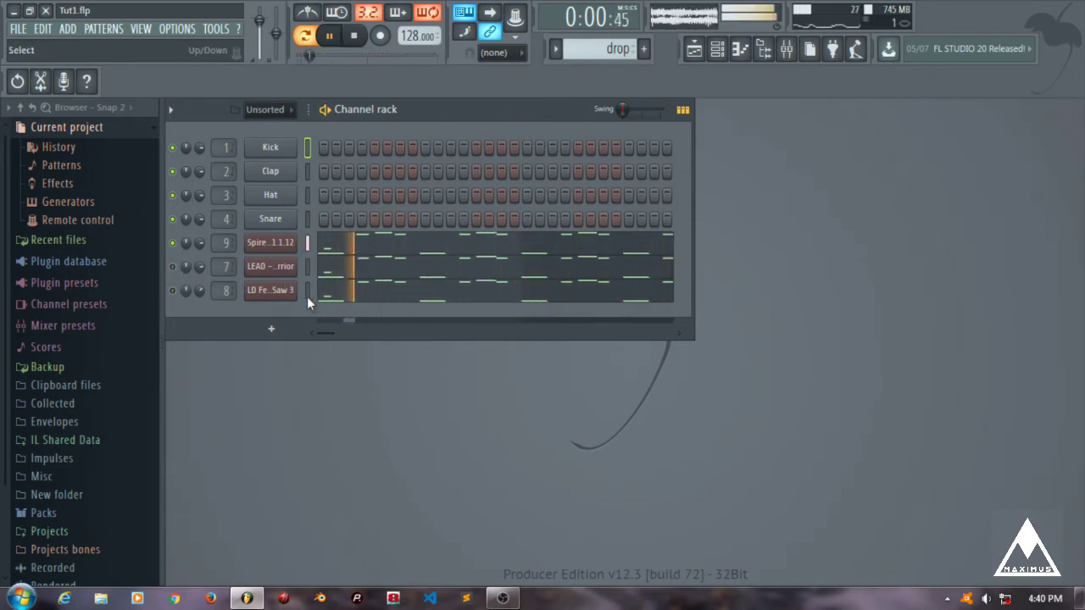
key("space")
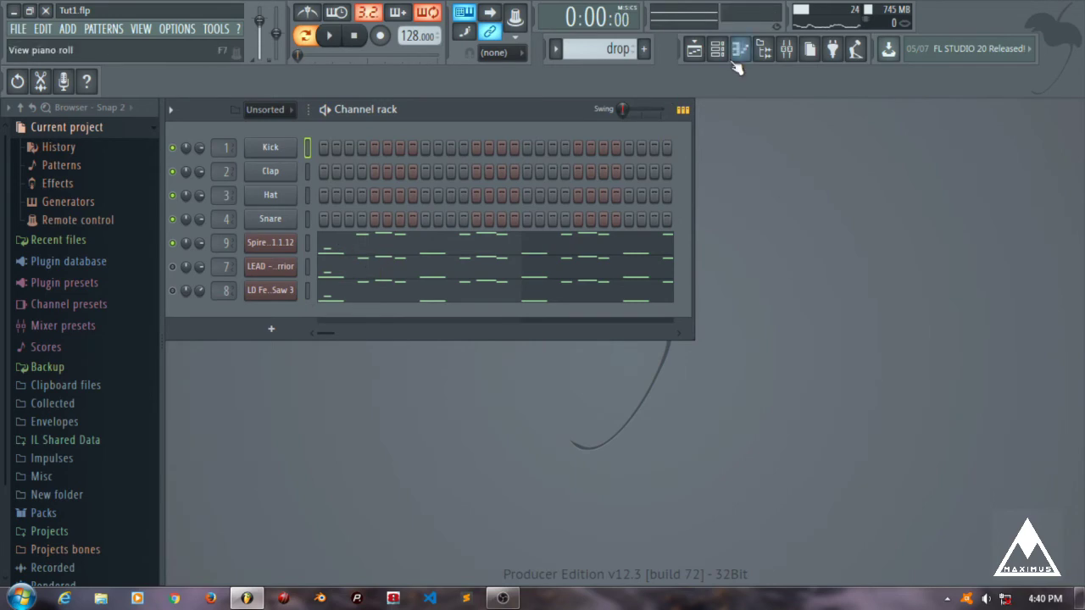
- Open the mixer and inspect the Kickstart and Fruity Compressor settings on the Spire insert 6, closing each plugin
left_click(786, 48)
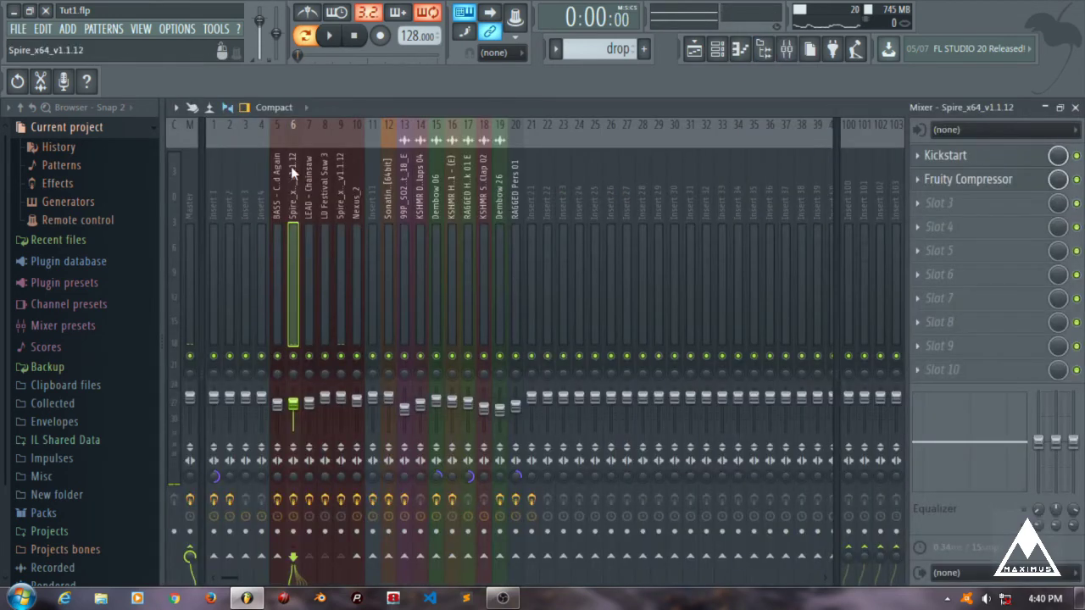
left_click(945, 157)
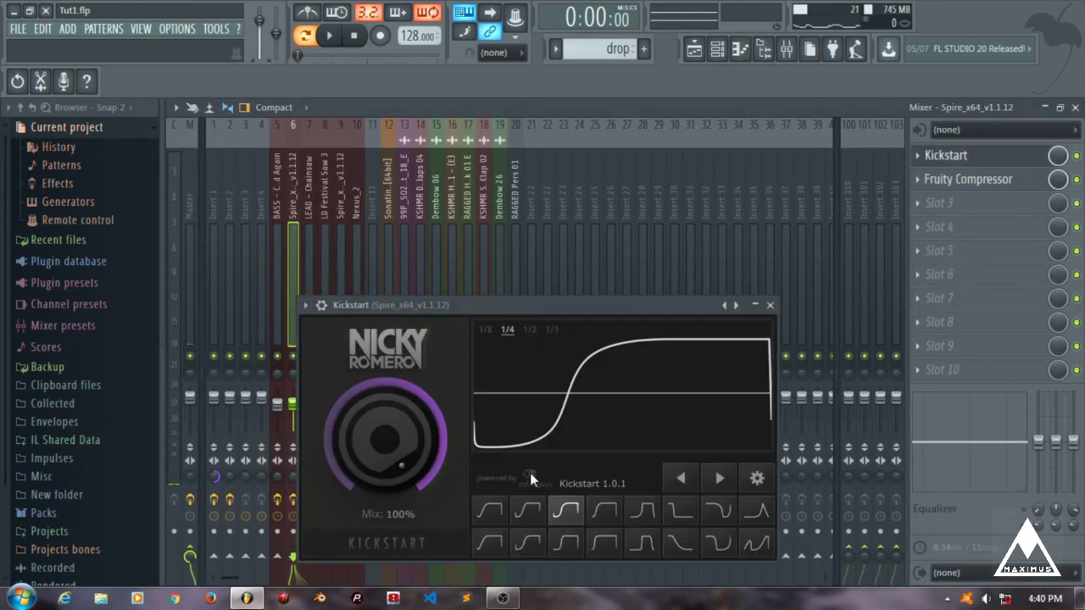
left_click(769, 305)
left_click(968, 179)
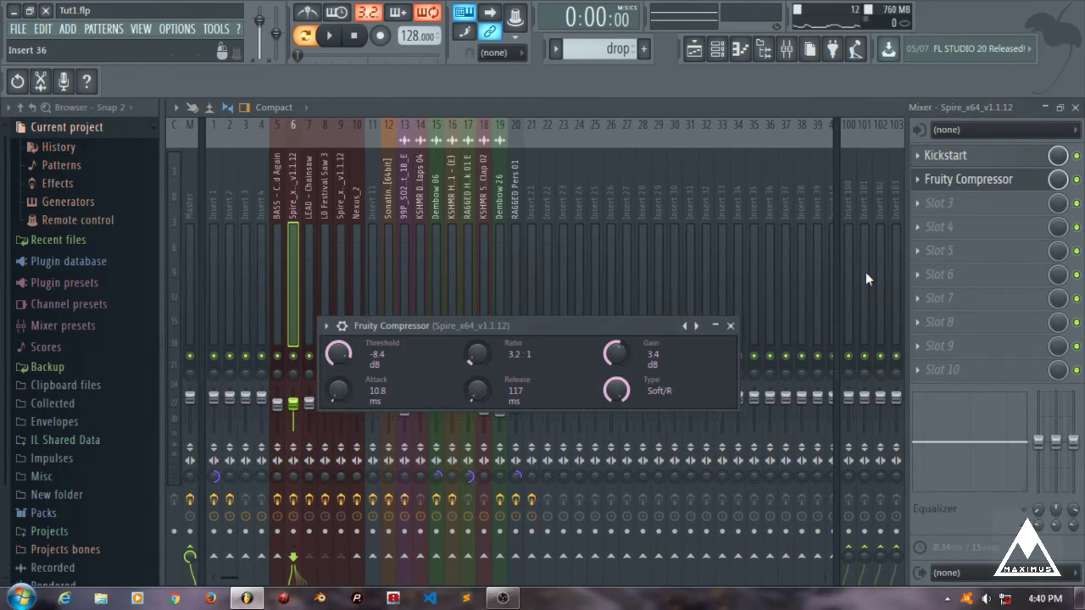
left_click(730, 326)
- Examine the Fruity Parametric EQ 2 curve on the Spire insert 9, and close the EQ and mixer
left_click(340, 179)
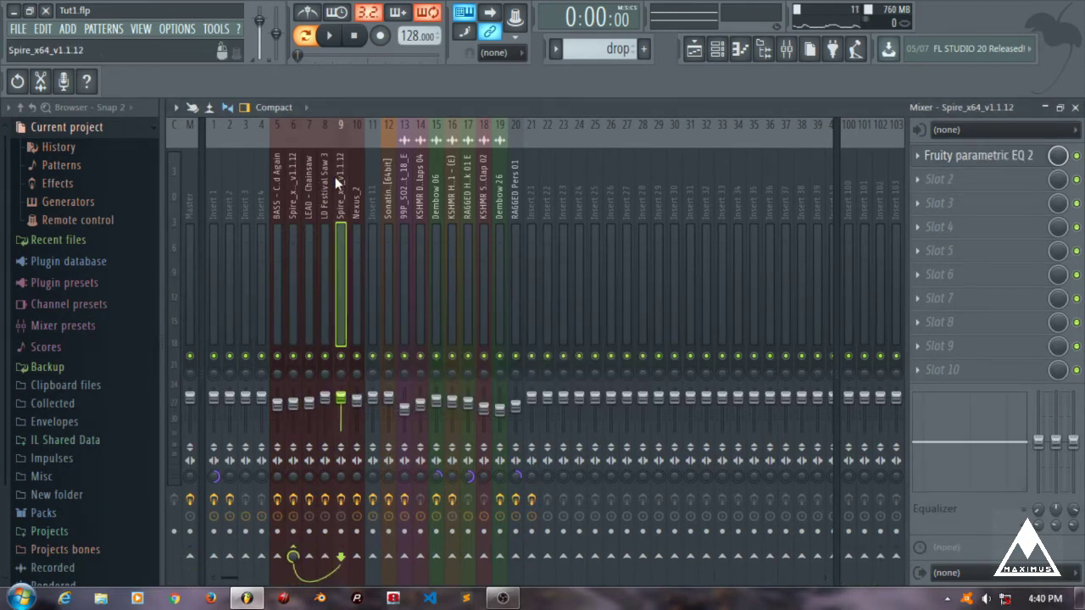
left_click(943, 161)
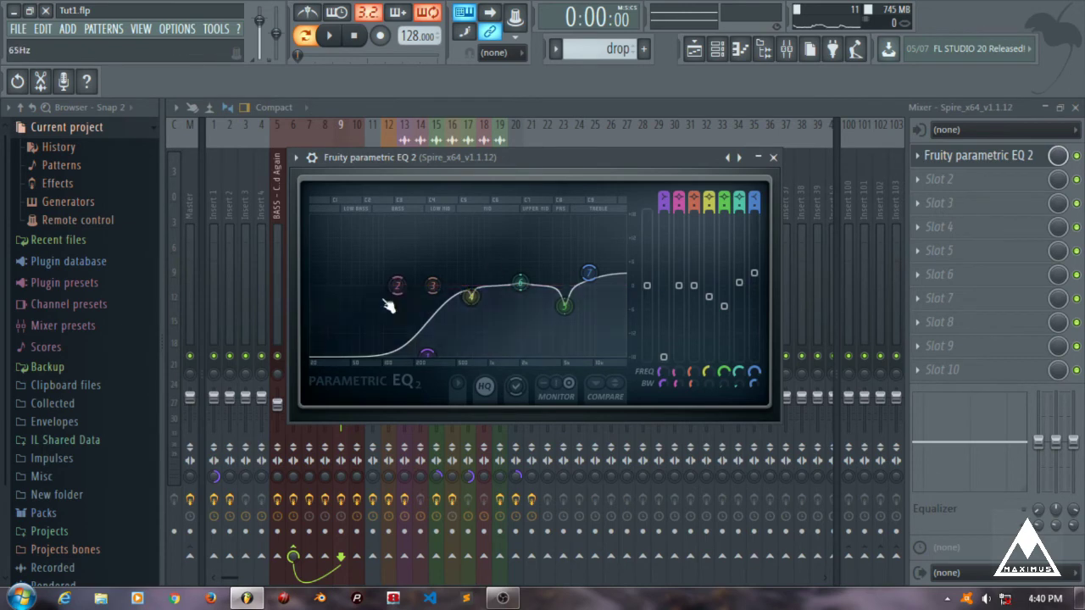
left_click(773, 158)
left_click(1075, 108)
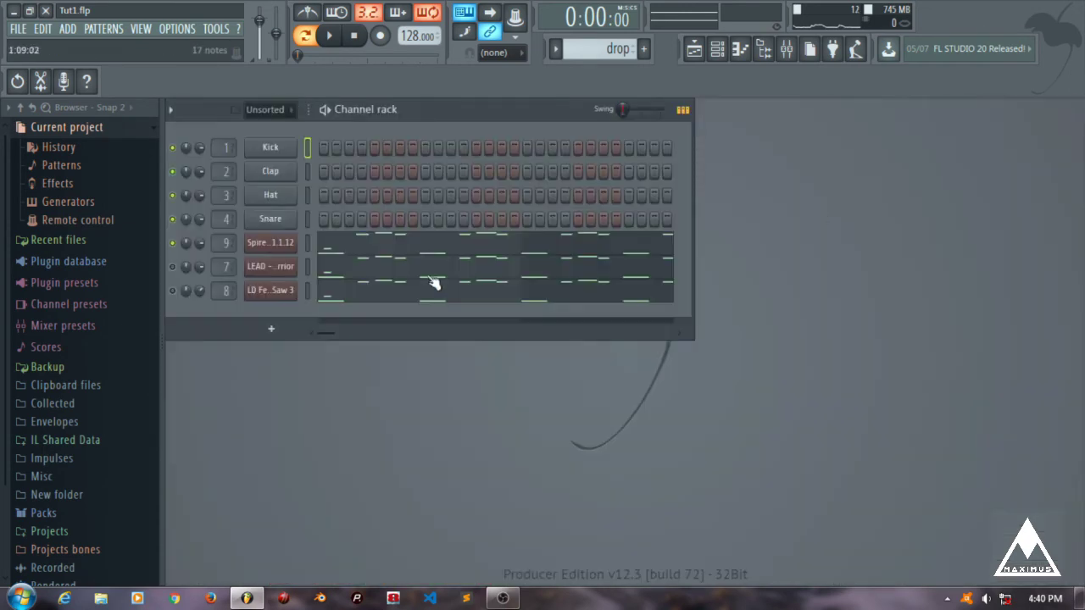
- Audition the LEAD channel alone in the drop pattern, with the Spire and LD Festival Saw 3 channels muted
left_click(268, 269)
left_click(924, 294)
left_click(335, 119)
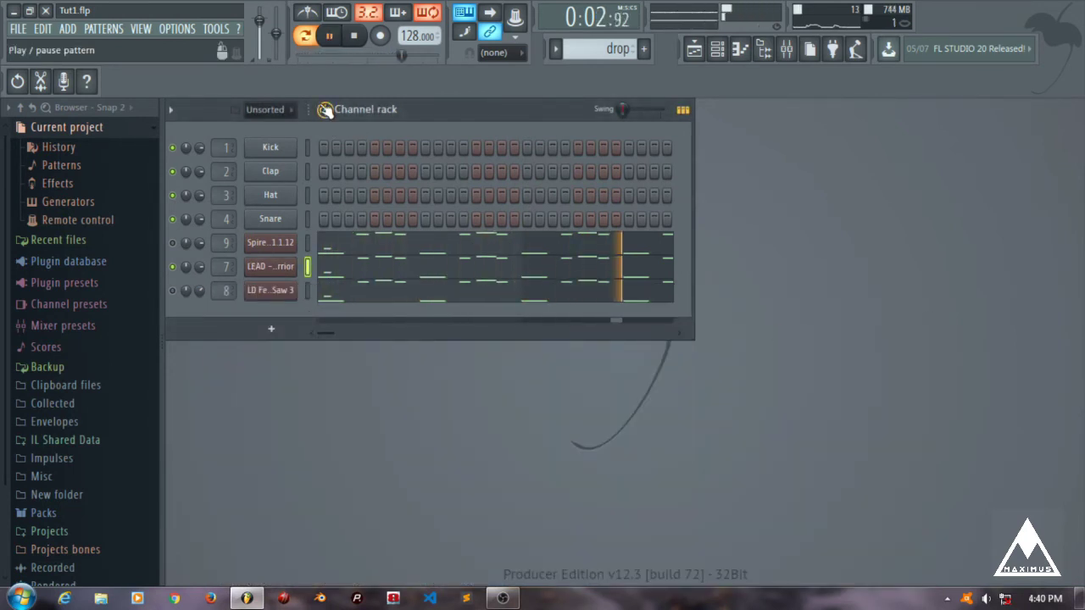
left_click(329, 35)
- Open the mixer and examine the Fruity Parametric EQ 2 curve on the LEAD - Chainsaw insert, closing both windows again
left_click(784, 50)
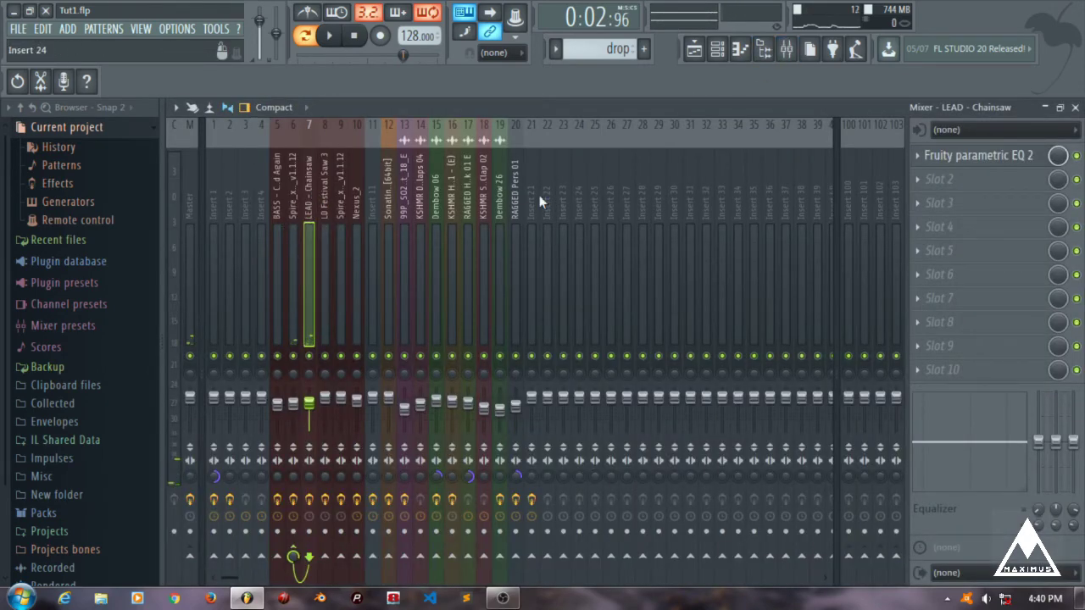
left_click(967, 157)
mouse_move(740, 466)
left_mouse_down()
mouse_move(787, 431)
mouse_move(758, 436)
mouse_move(769, 395)
mouse_move(746, 472)
left_mouse_up()
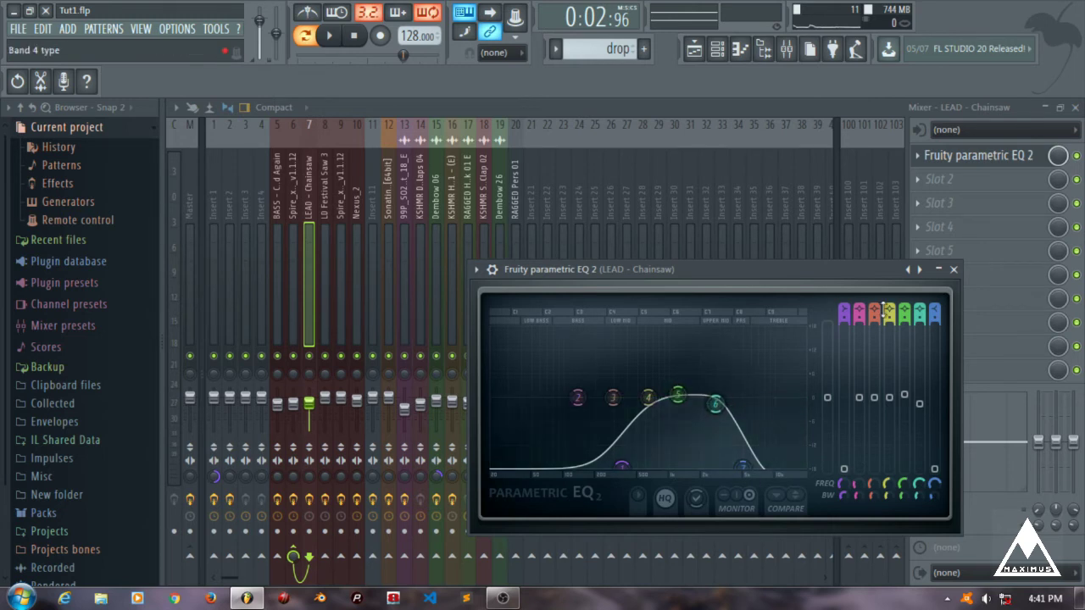
left_click(954, 269)
left_click(1075, 108)
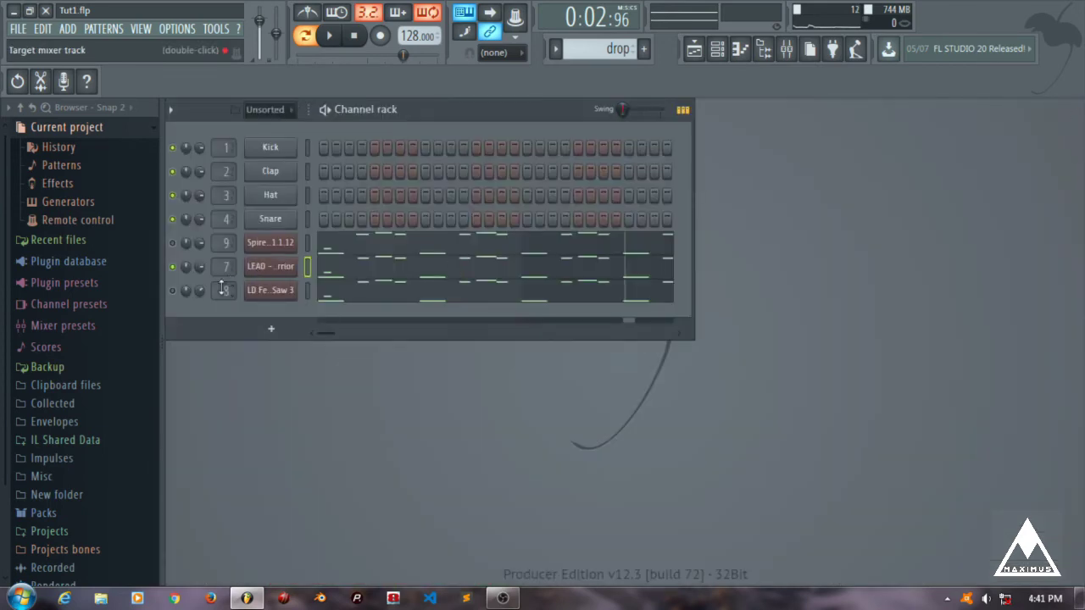
- Audition the LD Festival Saw 3 channel alone and examine the Fruity Parametric EQ 2 curve on its mixer insert
key("space")
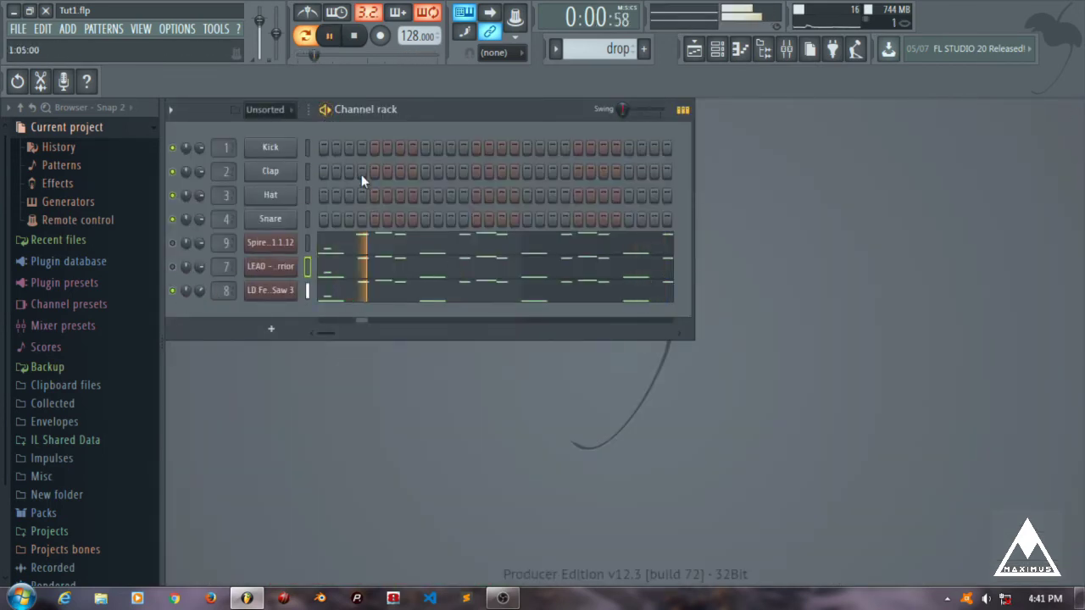
key("F9")
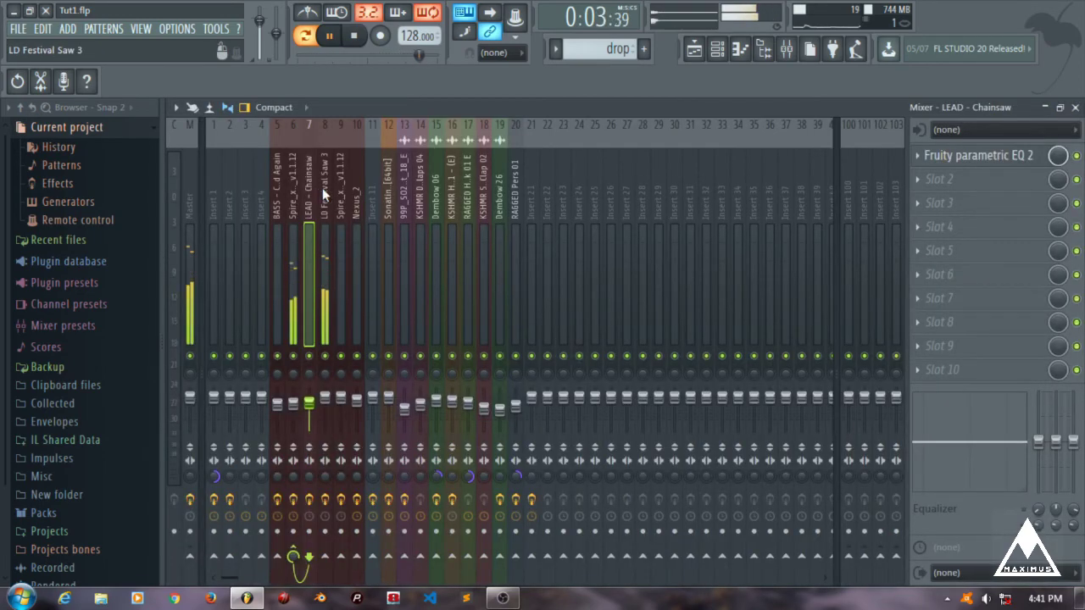
key("space")
left_click(933, 157)
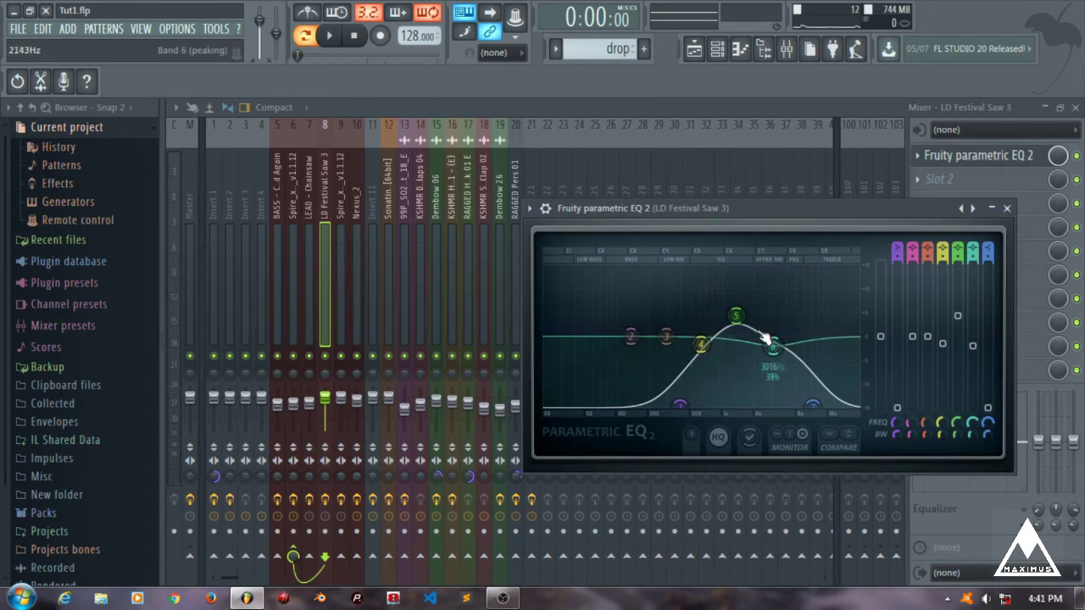
left_click(1007, 208)
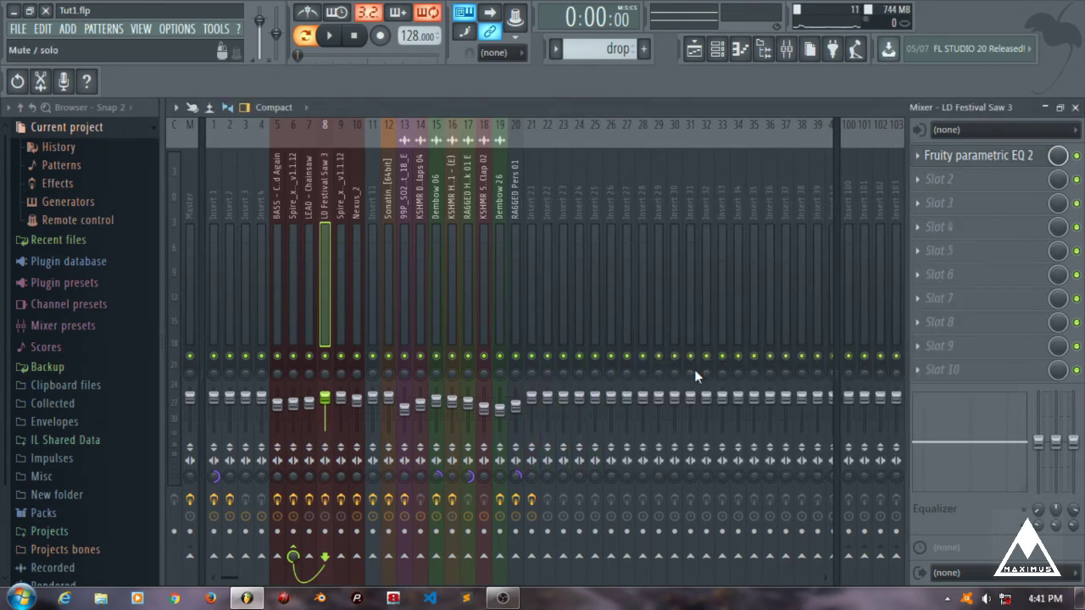
left_click(1075, 107)
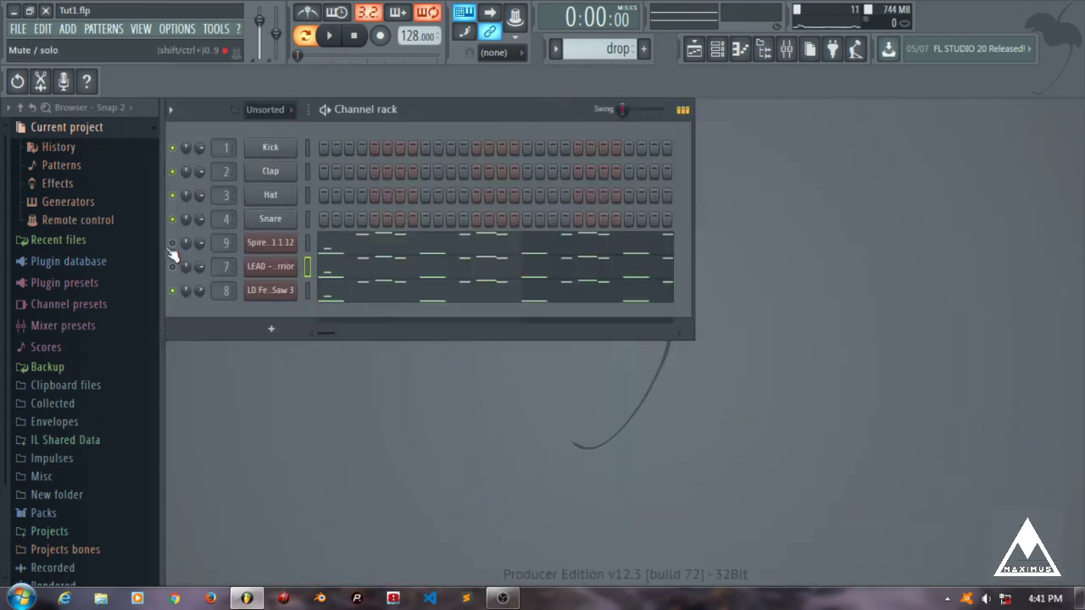
- Play the drop pattern with all three lead channels active, stop it, and return to the playlist
left_click(325, 108)
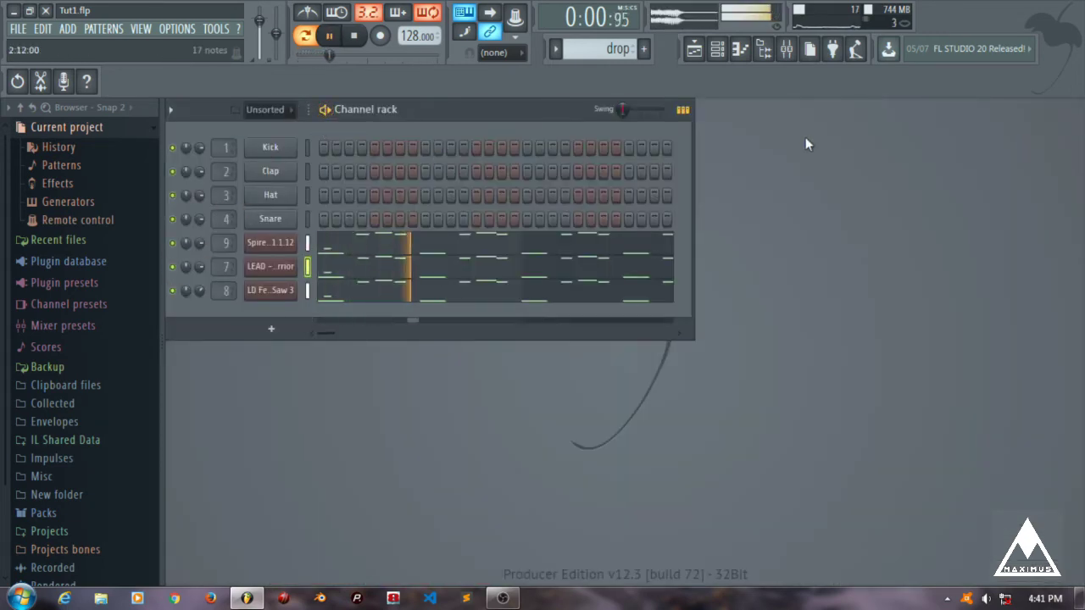
key("space")
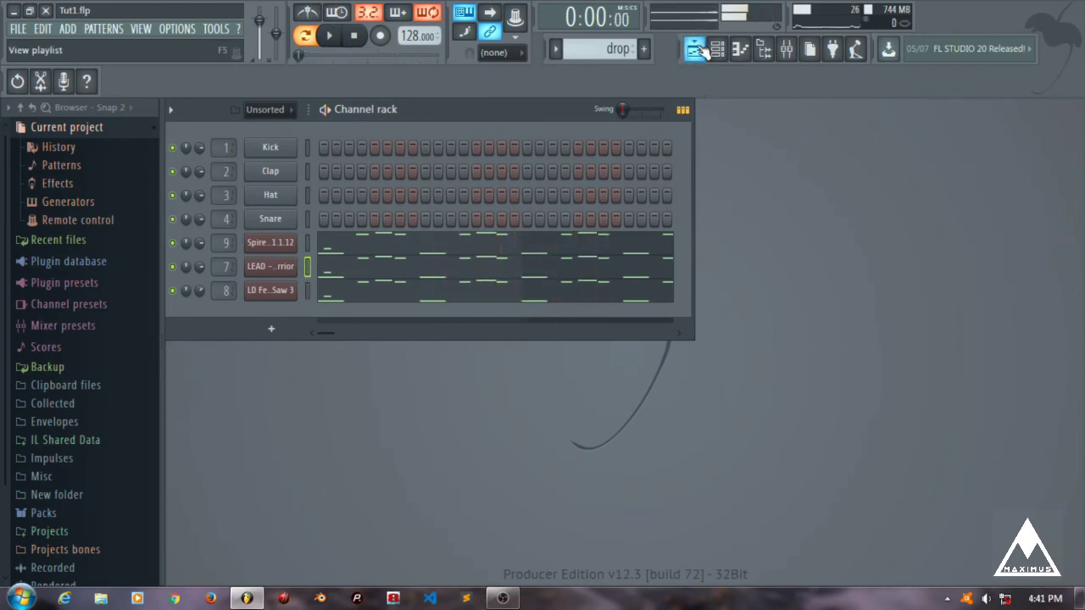
key("F5")
- Solo the KSHMR Stadium Clap 02 on Track 2, enable its copy on Track 8, and place the playhead just before bar 13
double_click(328, 224)
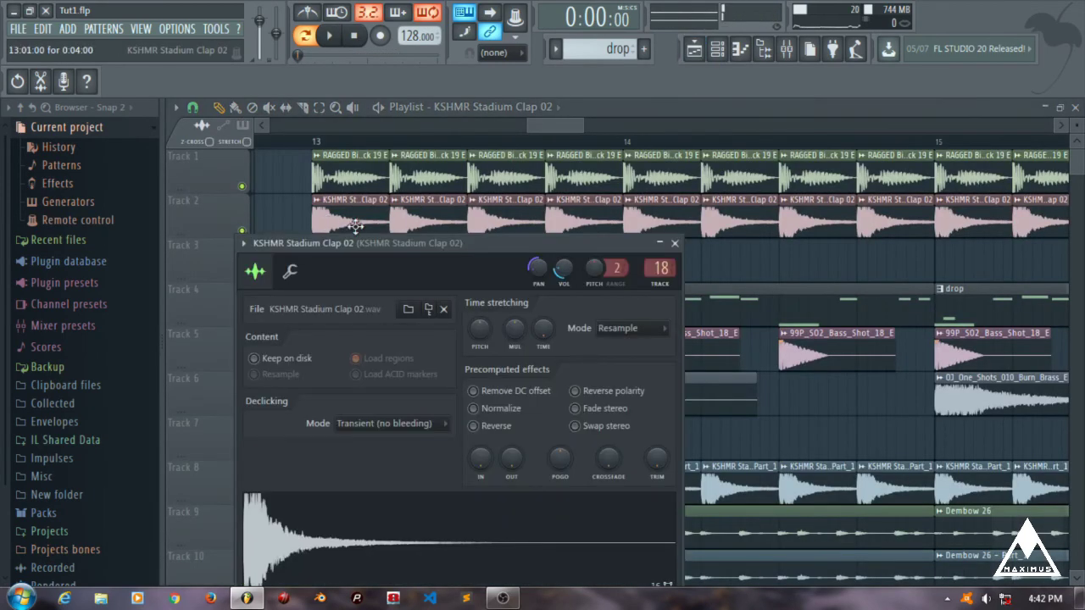
left_click(674, 243)
left_click(241, 232)
right_click(242, 231)
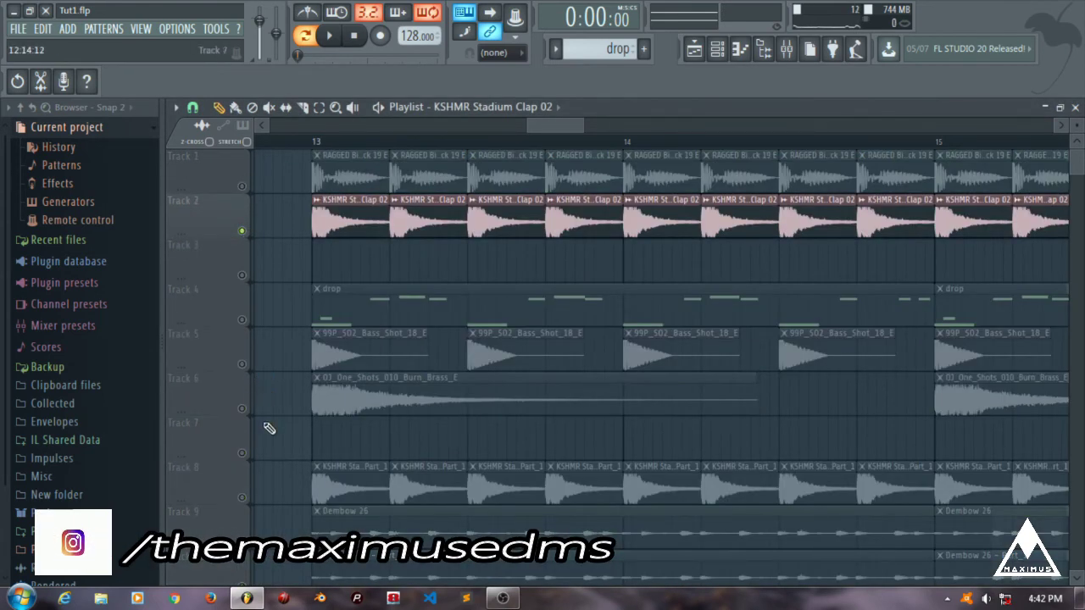
left_click(243, 497)
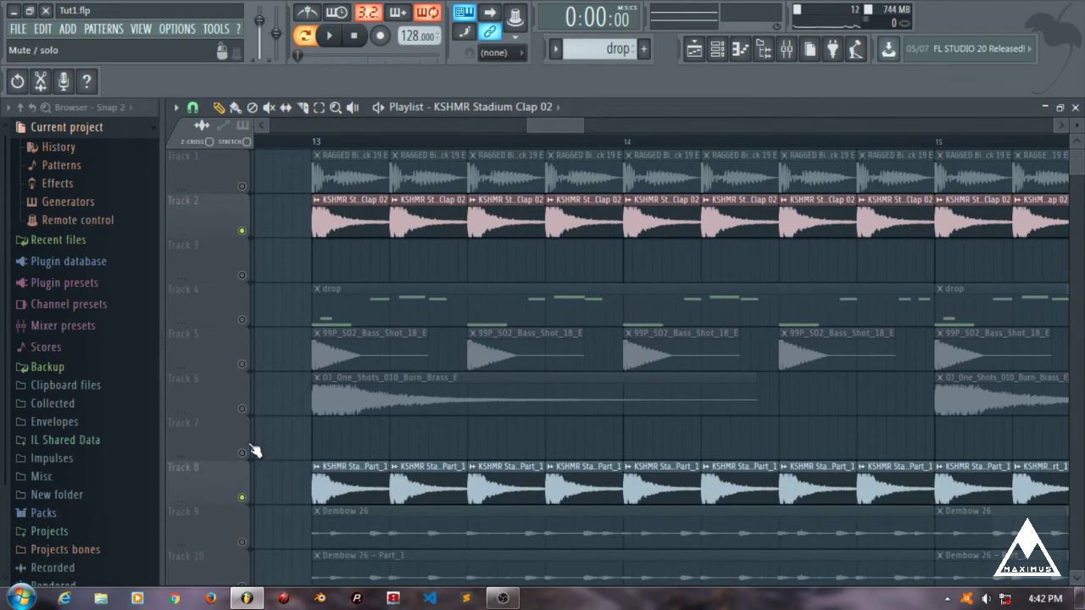
left_click(296, 148)
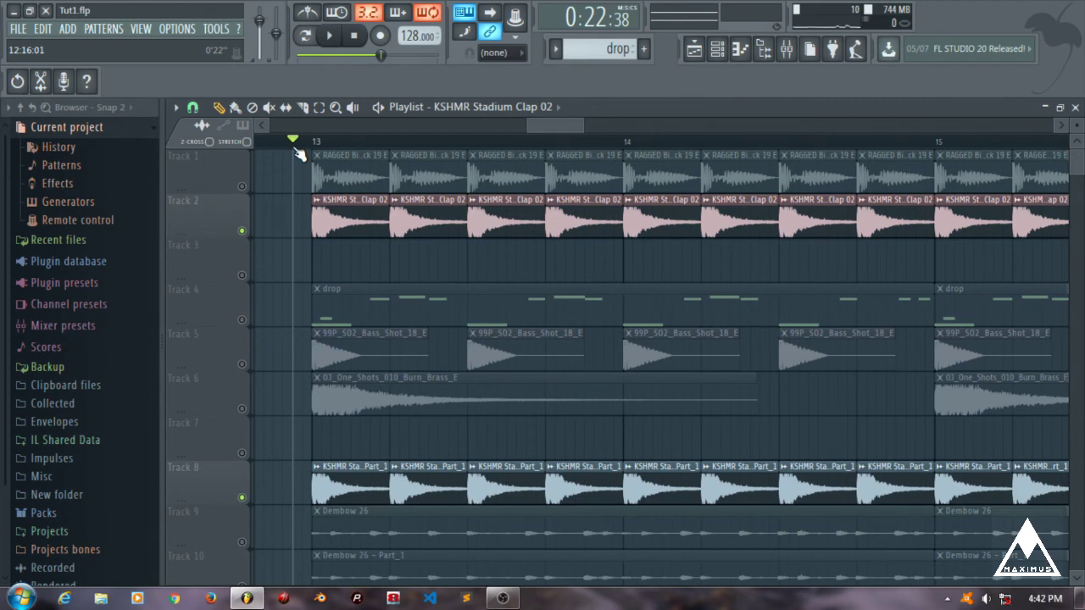
- Compare the channel panning of the Stadium Clap 02 clip on Track 2 and its Part_1 copy on Track 8
double_click(368, 205)
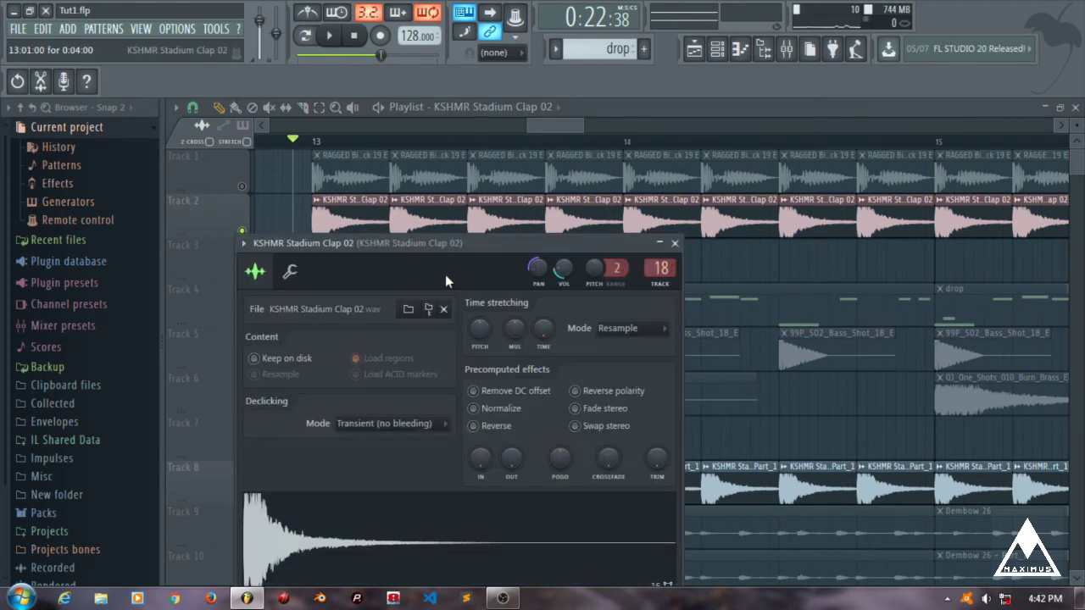
left_click(674, 243)
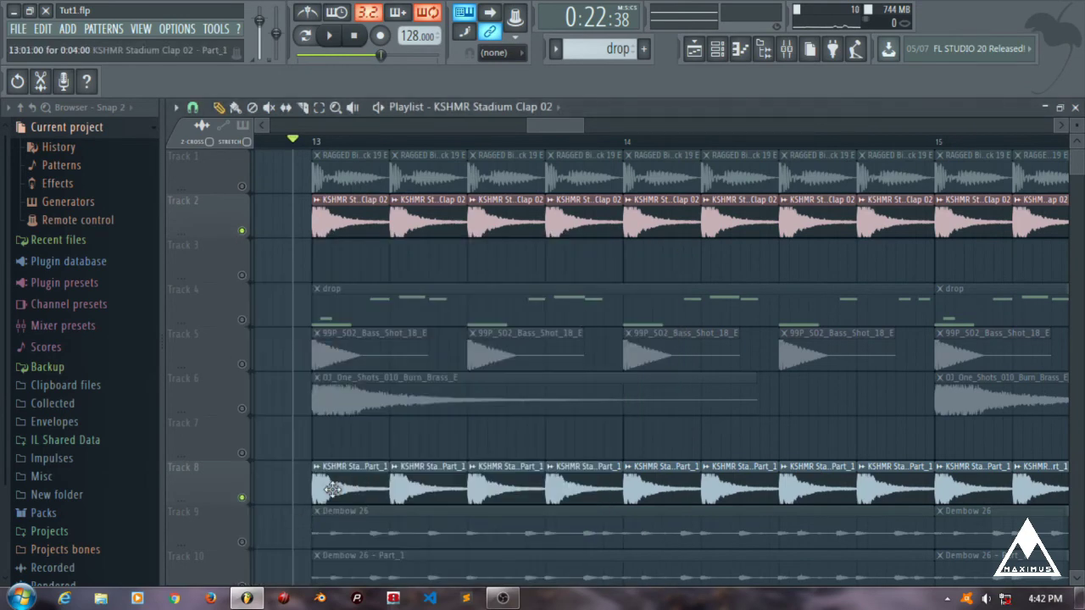
double_click(371, 213)
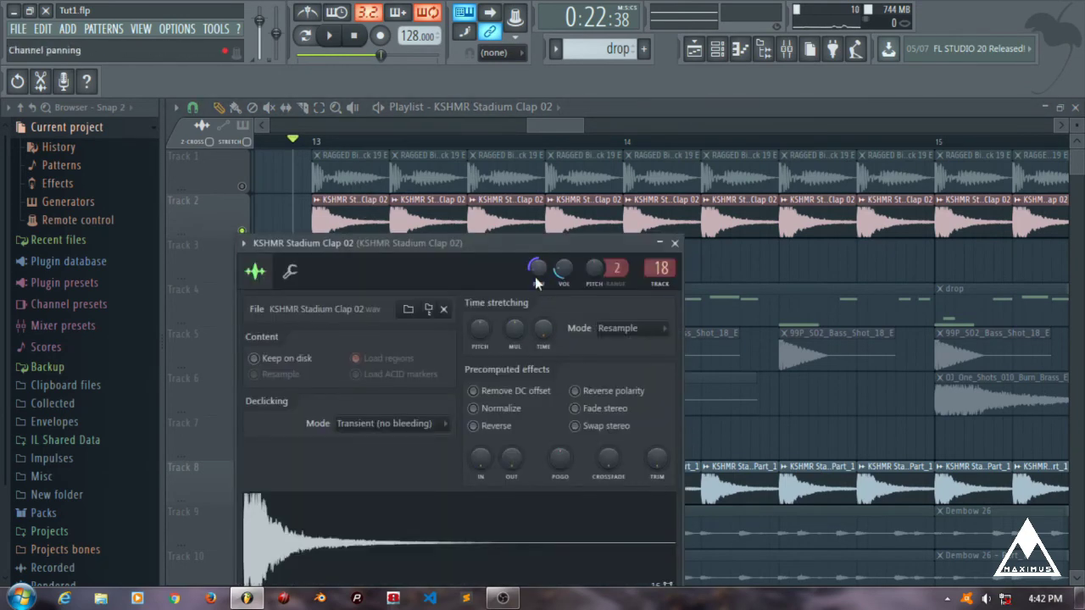
left_click(675, 243)
double_click(364, 476)
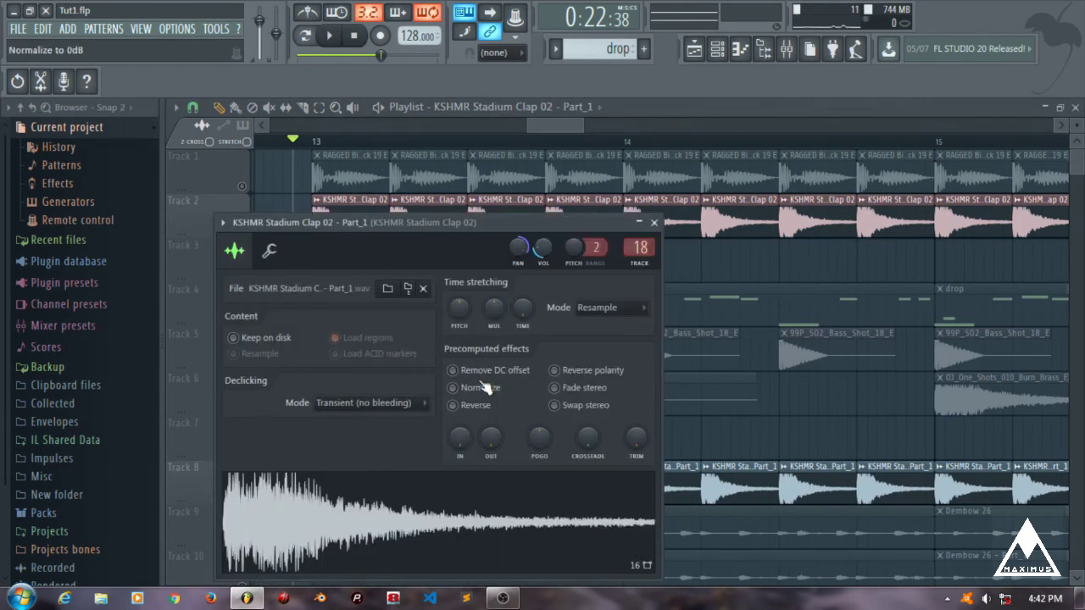
left_click(653, 223)
- Play the two claps on Tracks 2 and 8 alone, and again with the drop pattern on Track 4 enabled
key("space")
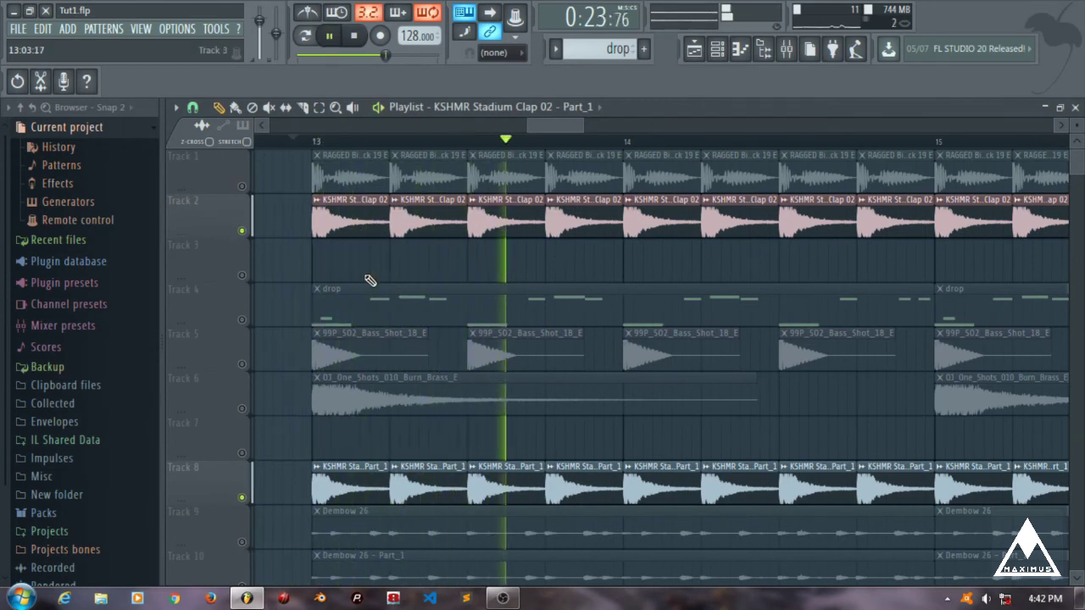
key("space")
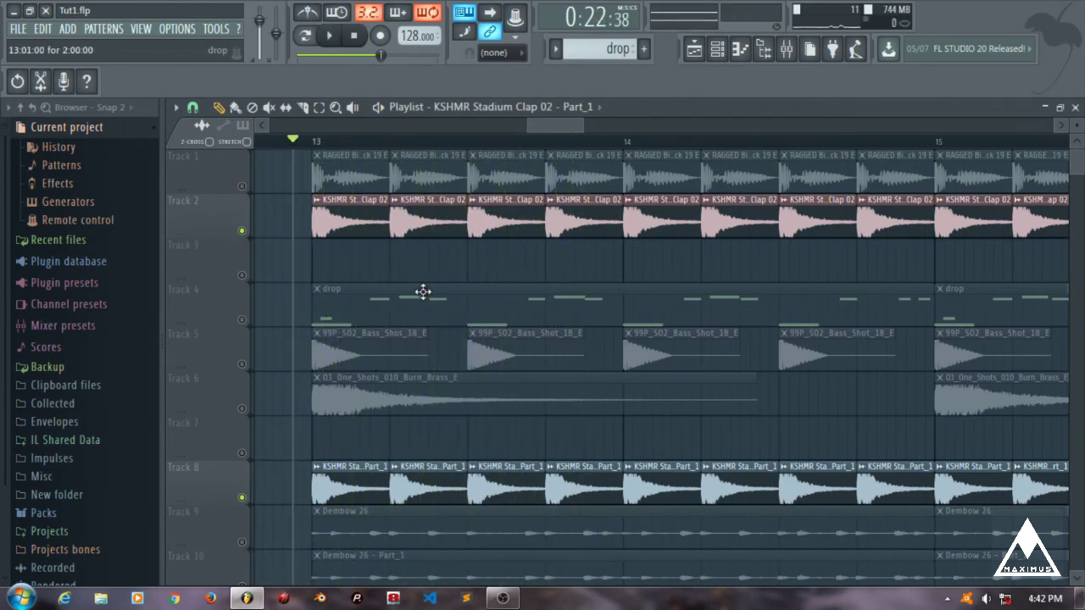
left_click(244, 322)
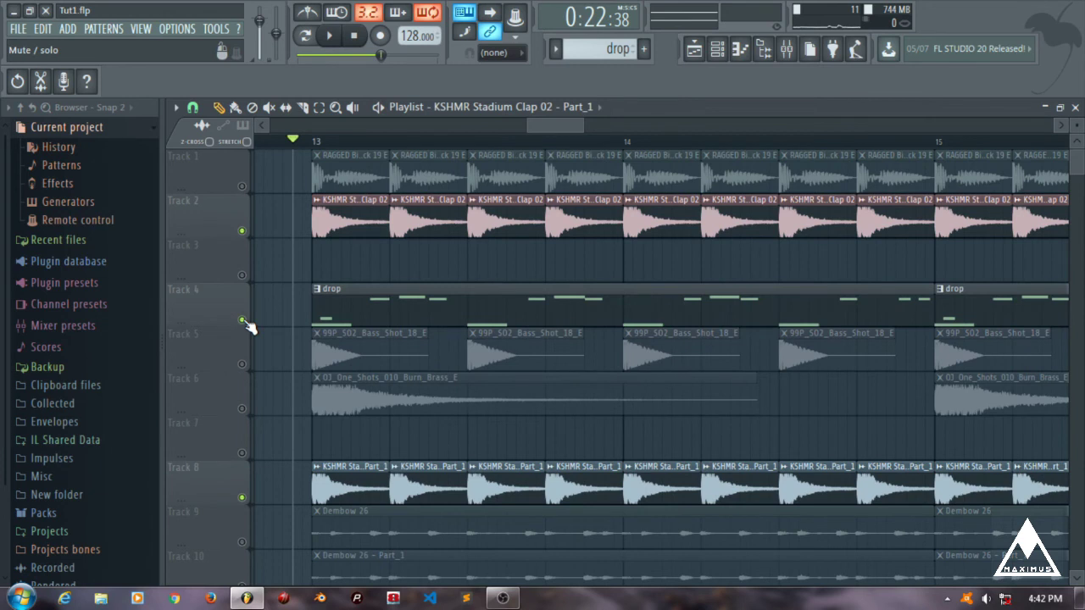
key("space")
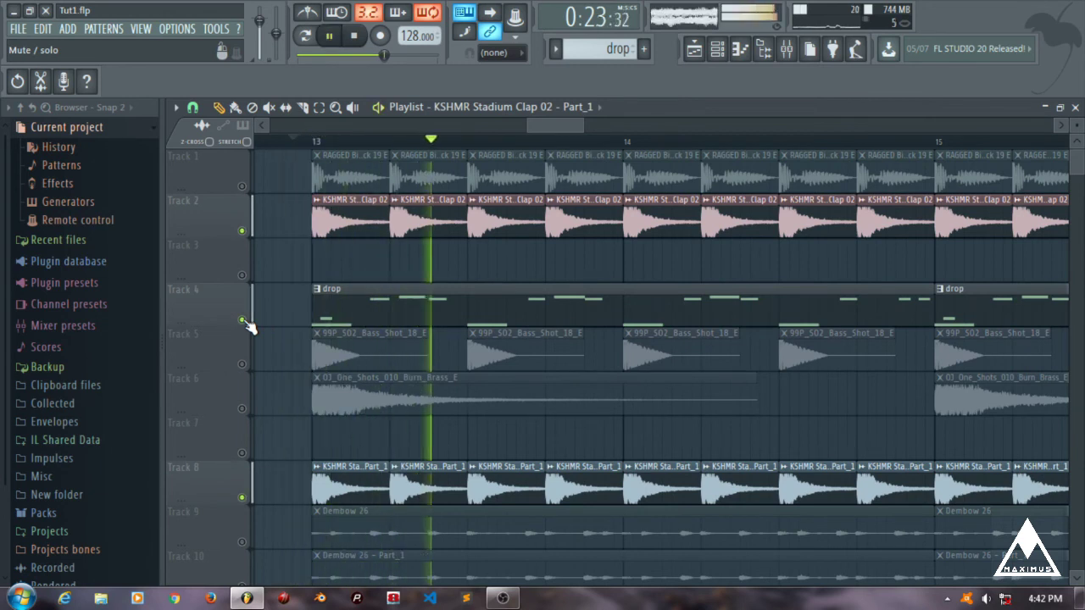
key("space")
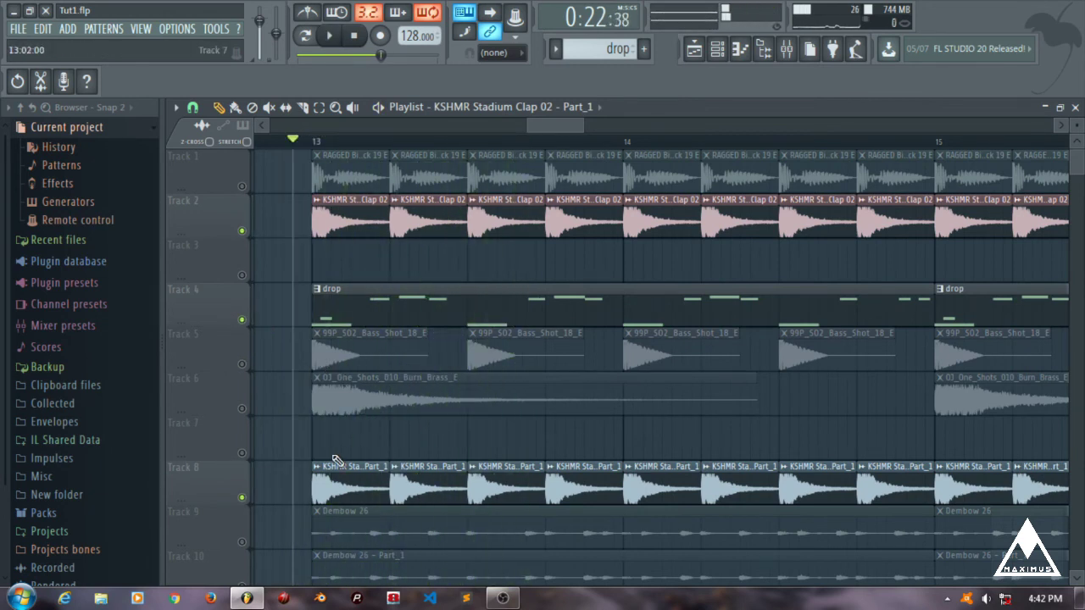
- Solo the 99P_SO2_Bass_Shot_18_E clips on Track 5 and play them from just before bar 13
scroll(284, 444, "down", 1)
left_click(246, 319)
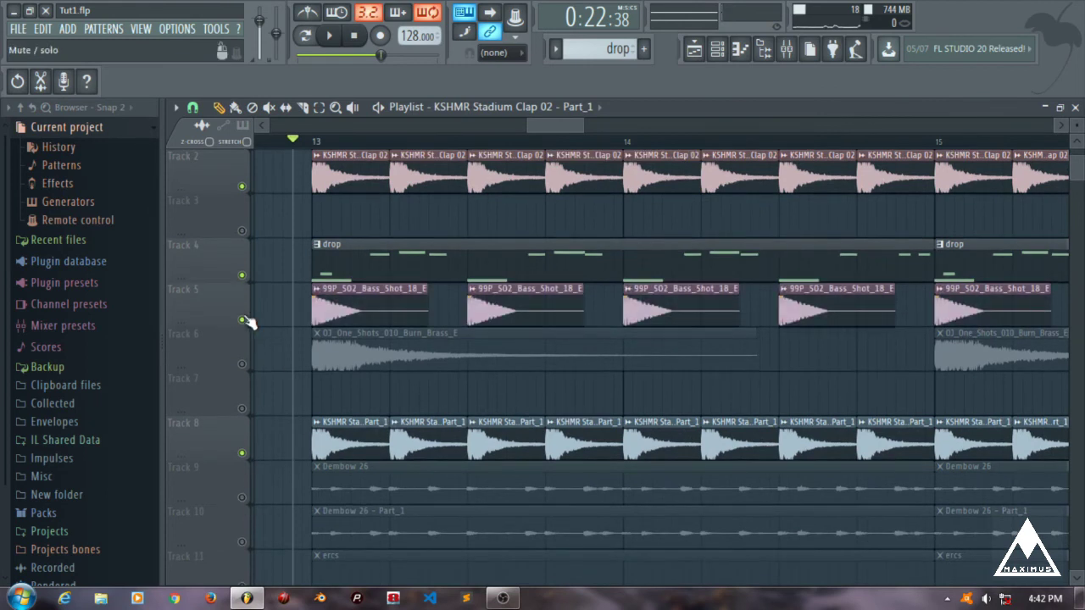
key("space")
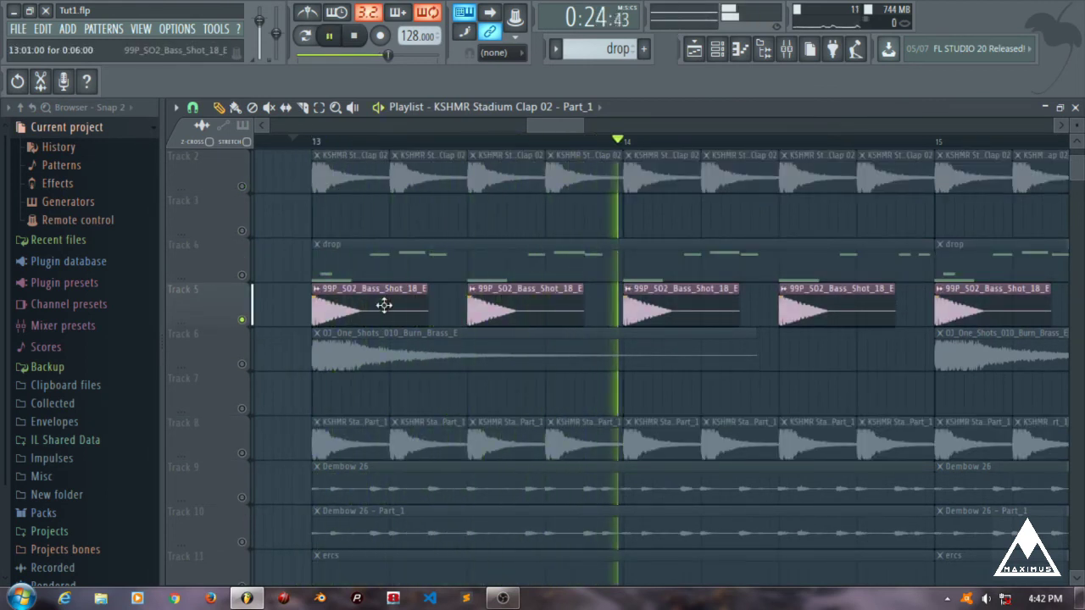
- Stop playback and check the channel settings of the 99P_SO2_Bass_Shot_18_E clip on Track 5
key("space")
double_click(384, 305)
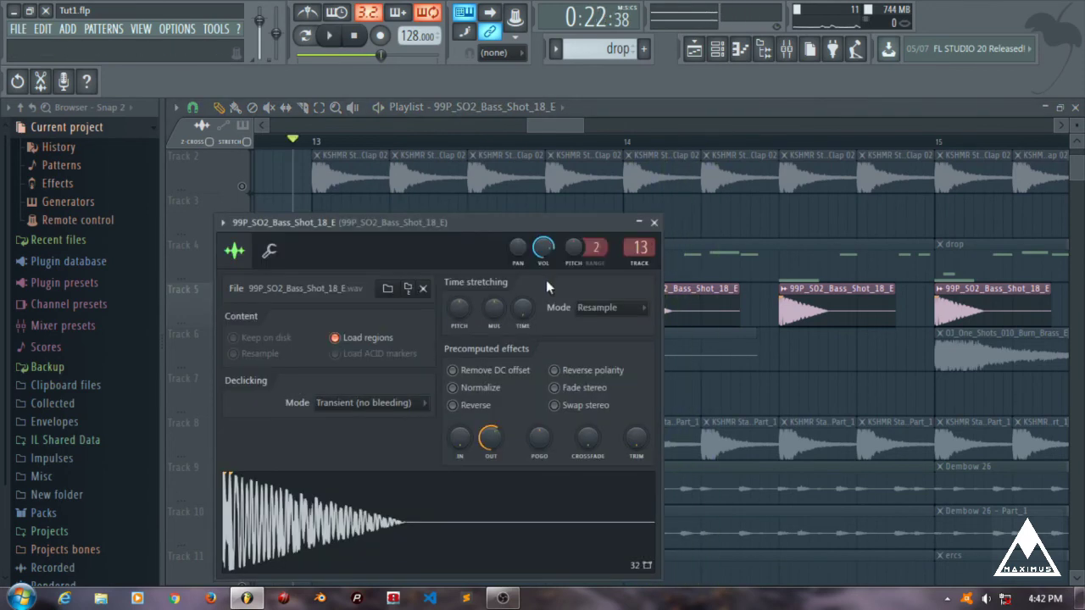
left_click(655, 223)
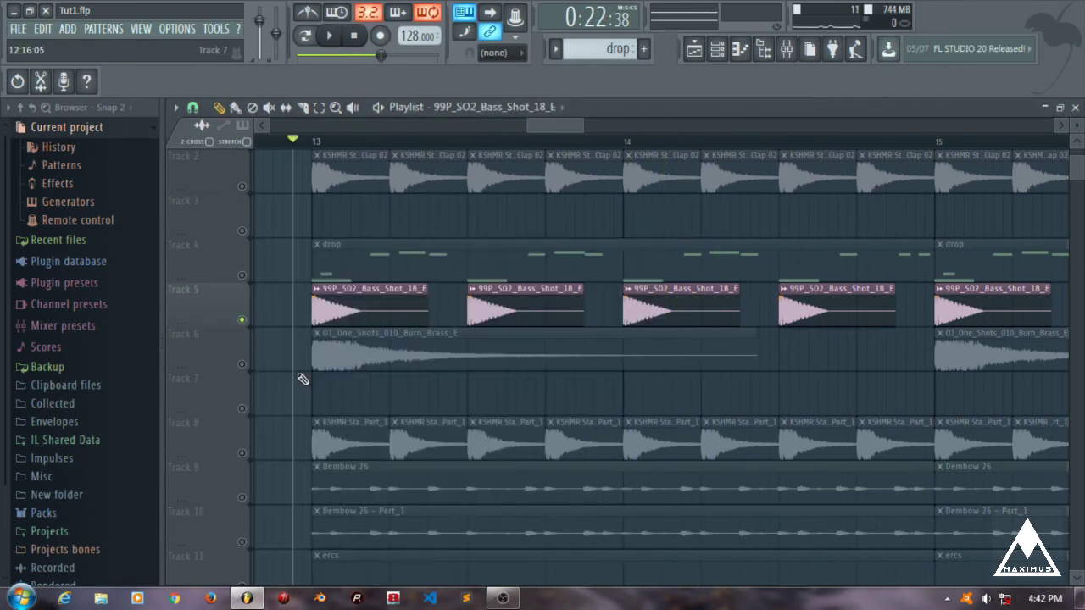
- Unsolo Track 5 to re-enable all the playlist tracks
scroll(301, 373, "down", 1)
scroll(295, 363, "up", 2)
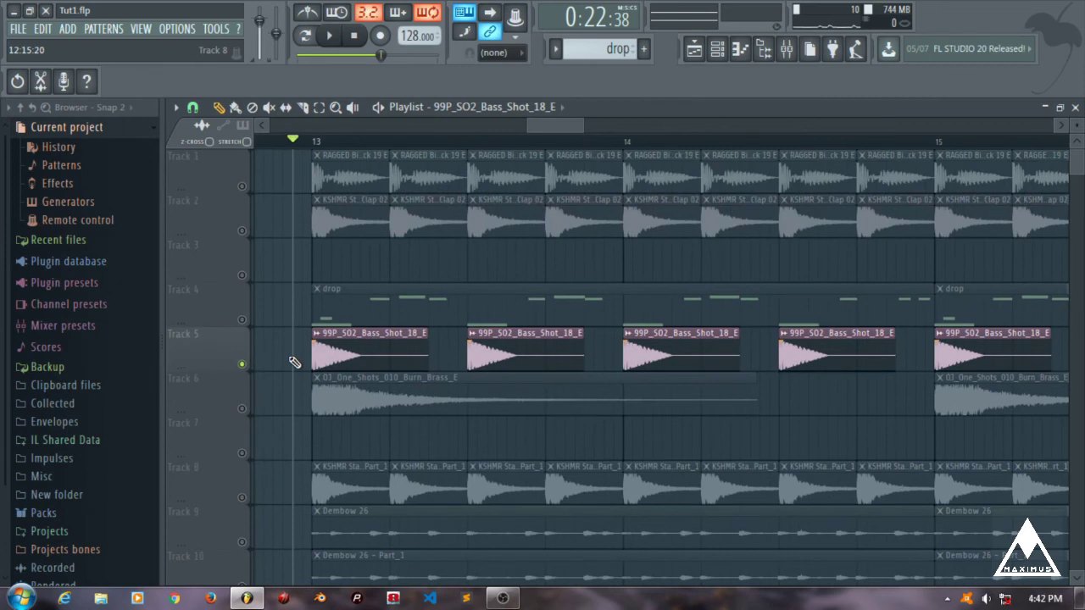
right_click(243, 365)
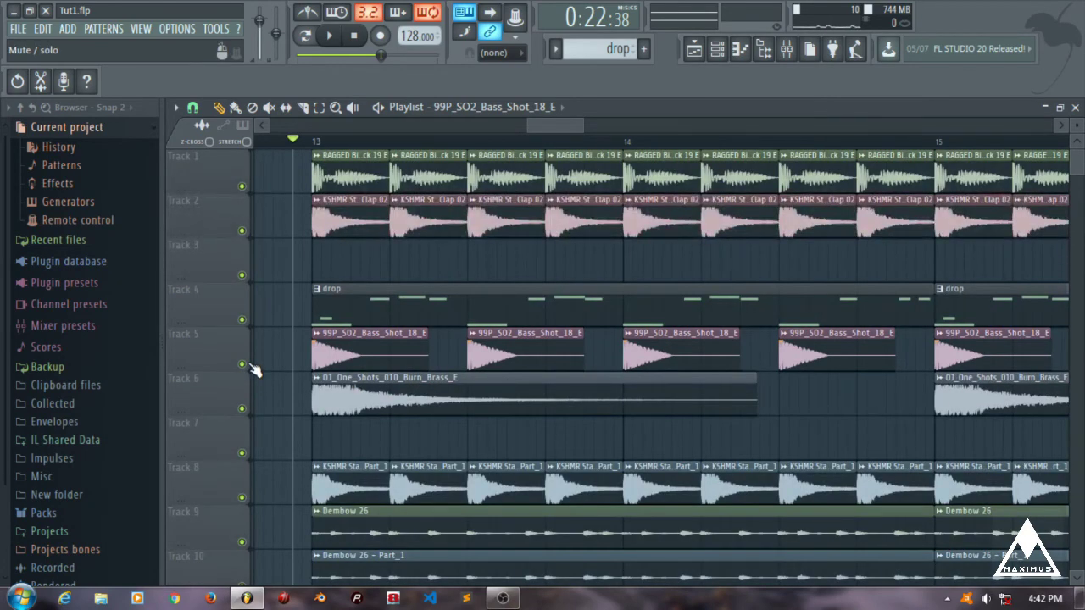
- Open the ercs pattern on Track 11 to examine its RAGGED Pers 64 notes in the piano roll
scroll(309, 408, "down", 3)
scroll(552, 356, "up", 2)
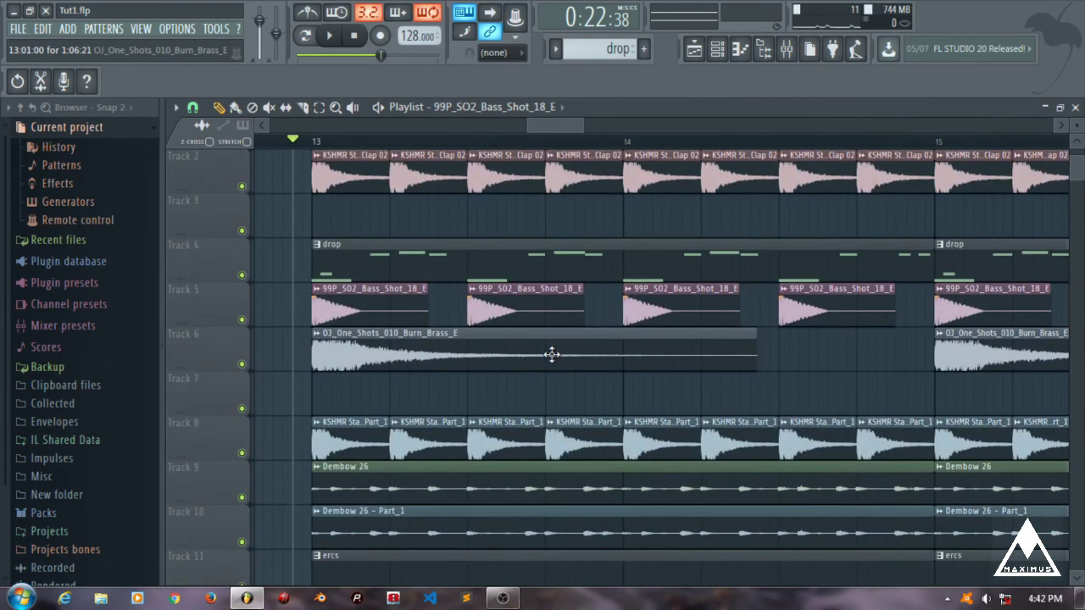
scroll(495, 402, "down", 3)
double_click(449, 426)
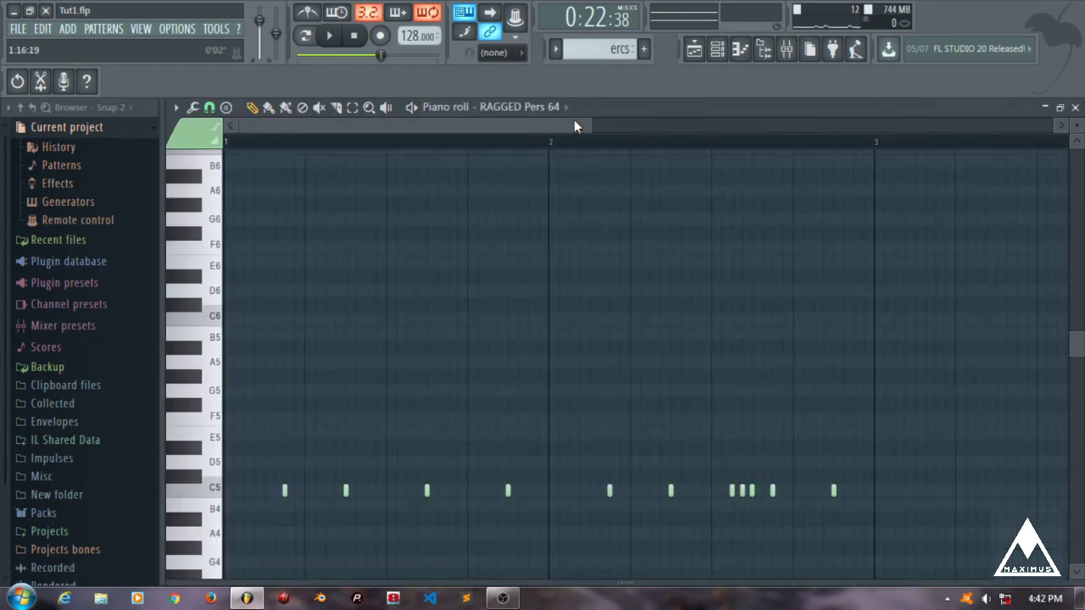
- Play the full drop from just before bar 13 with all tracks enabled, reviewing the arrangement up to bar 21
key("space")
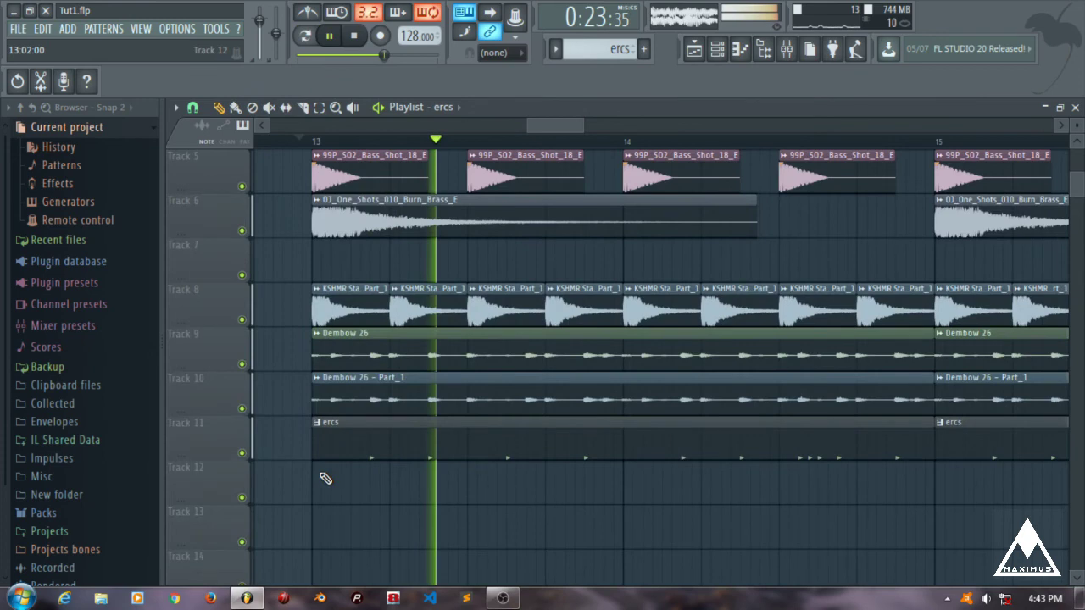
left_click_drag(586, 125, 731, 128)
scroll(663, 354, "up", 2)
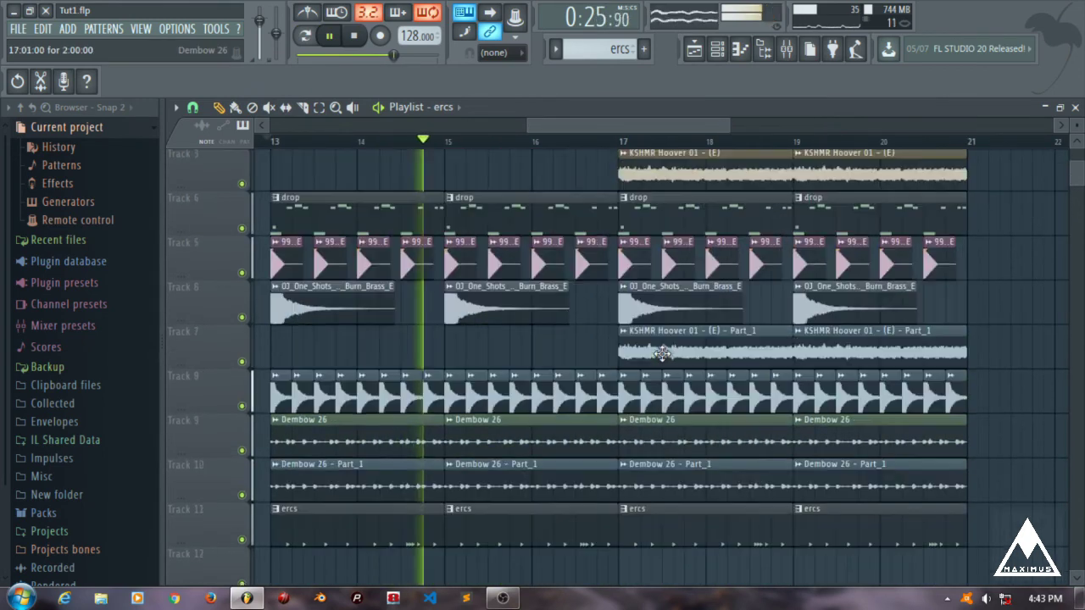
scroll(663, 354, "up", 2)
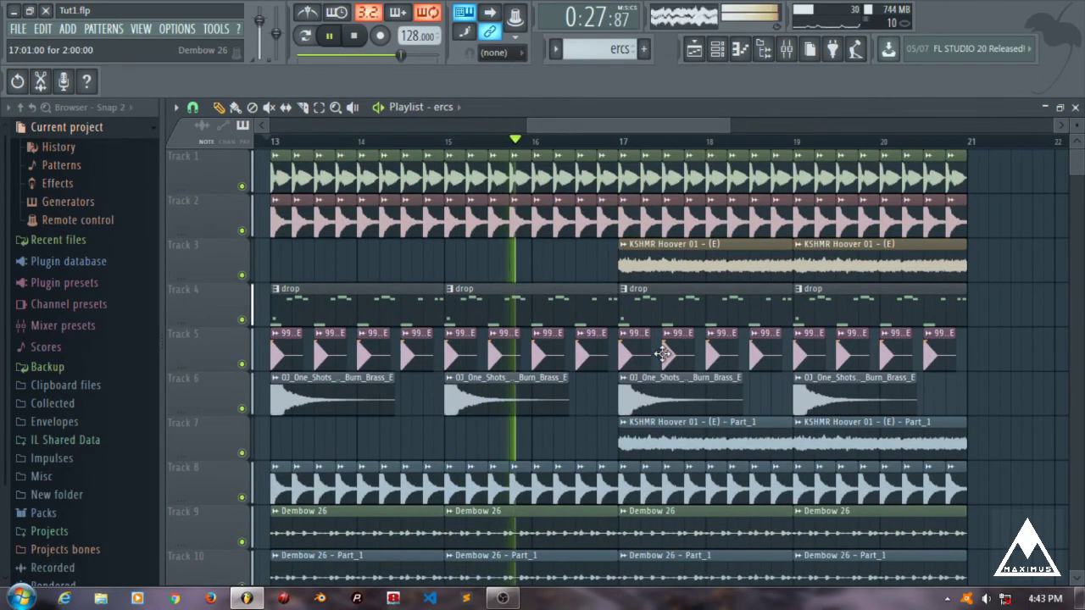
scroll(663, 354, "down", 2)
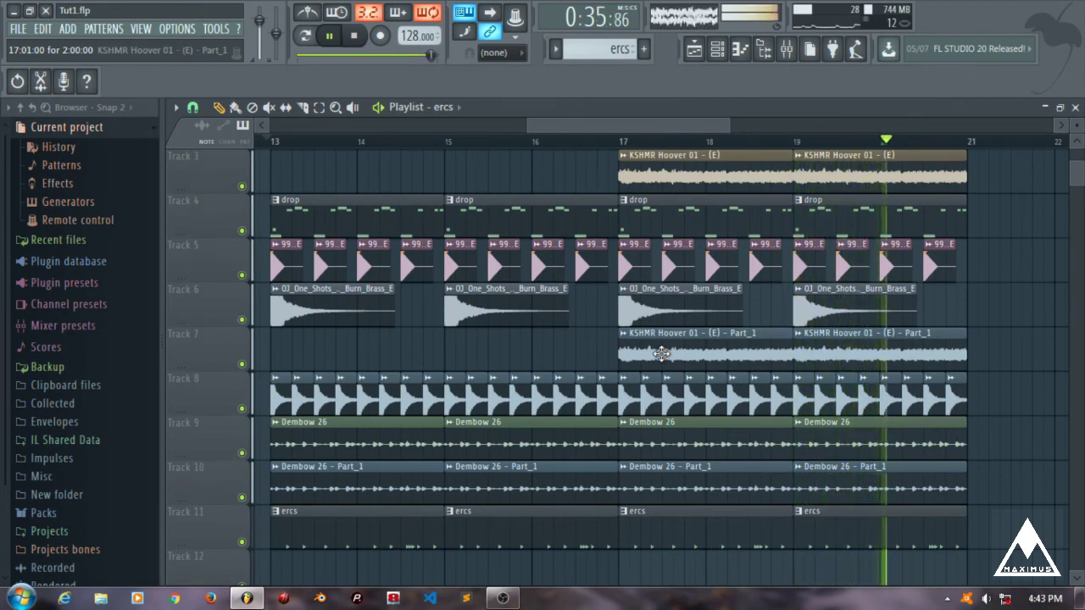
- Stop playback of the drop and save the project
key("space")
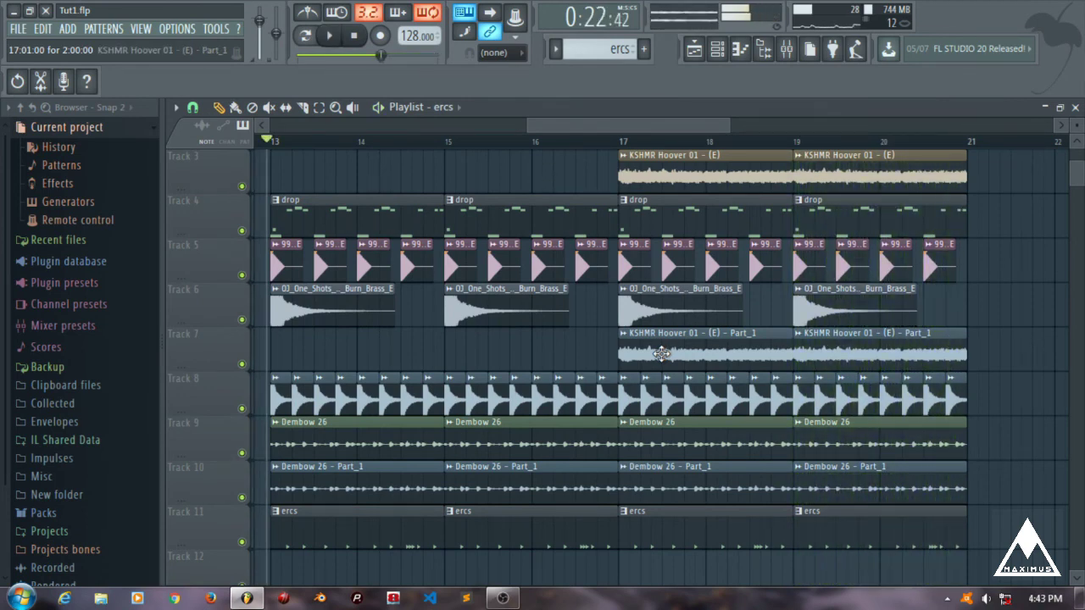
key("ctrl+s")
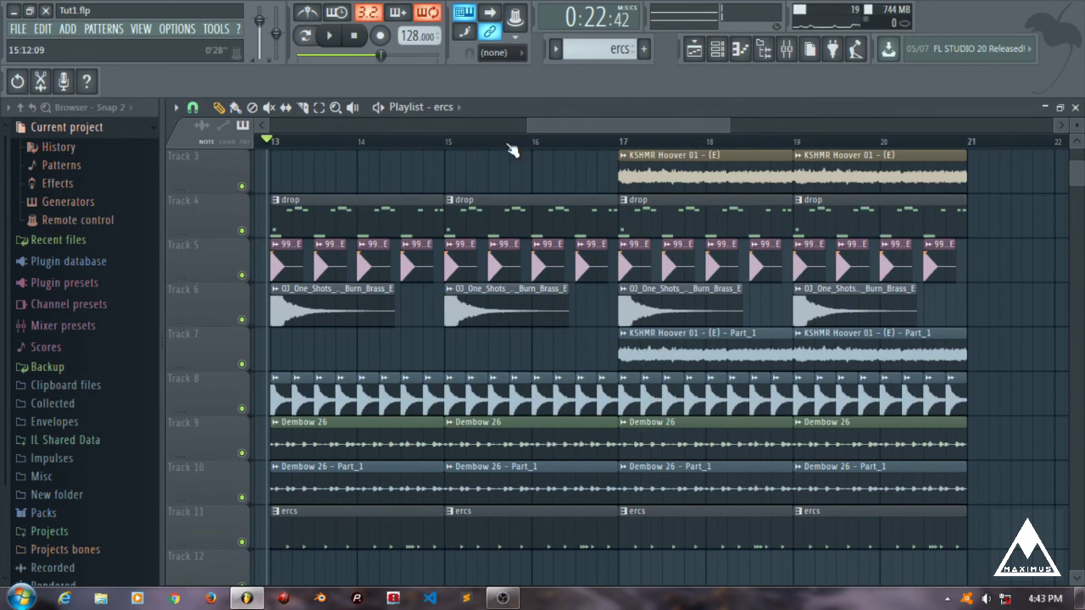